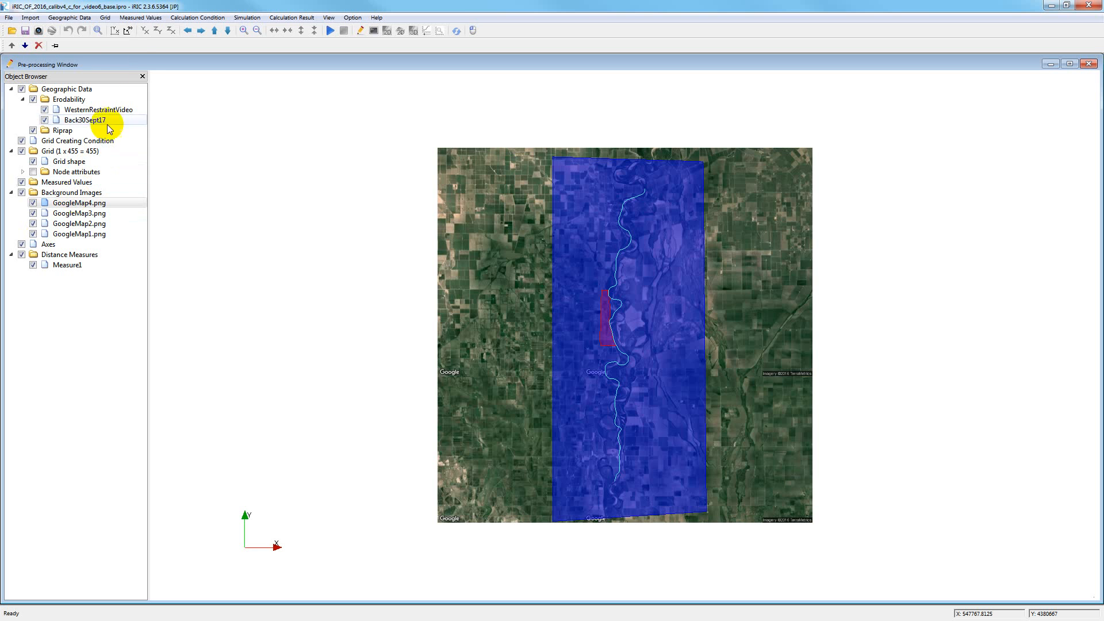
Reselect the algorithm for creating the grid, accepting that the existing grid and its creating condition are discarded
{"action": "left_click", "coordinate": [106, 18]}
{"action": "mouse_move", "coordinate": [127, 44]}
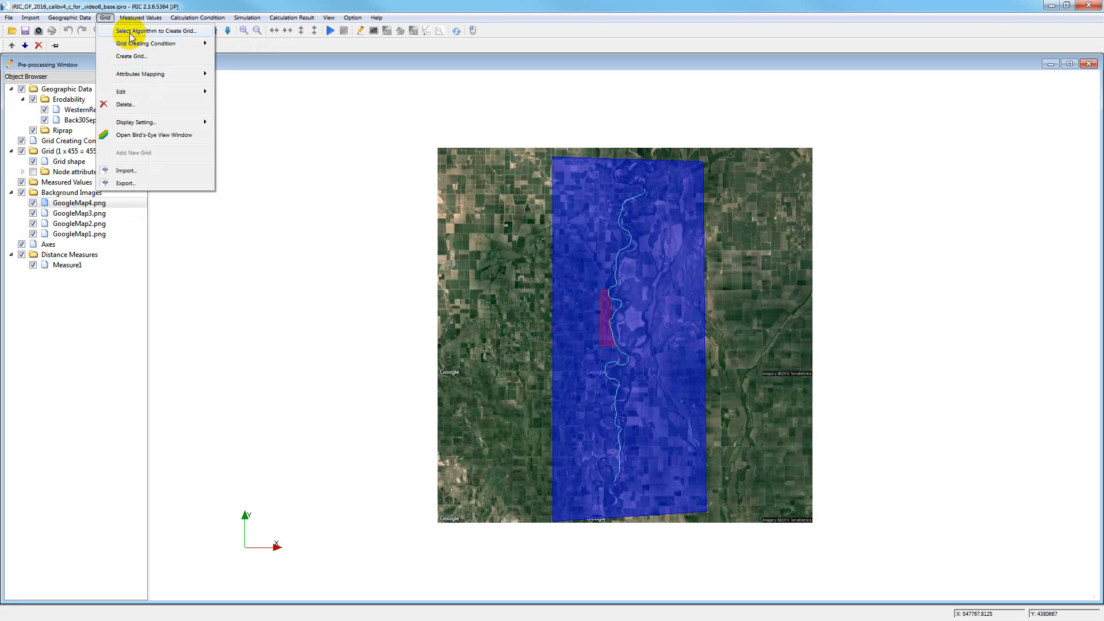
{"action": "left_click", "coordinate": [132, 33]}
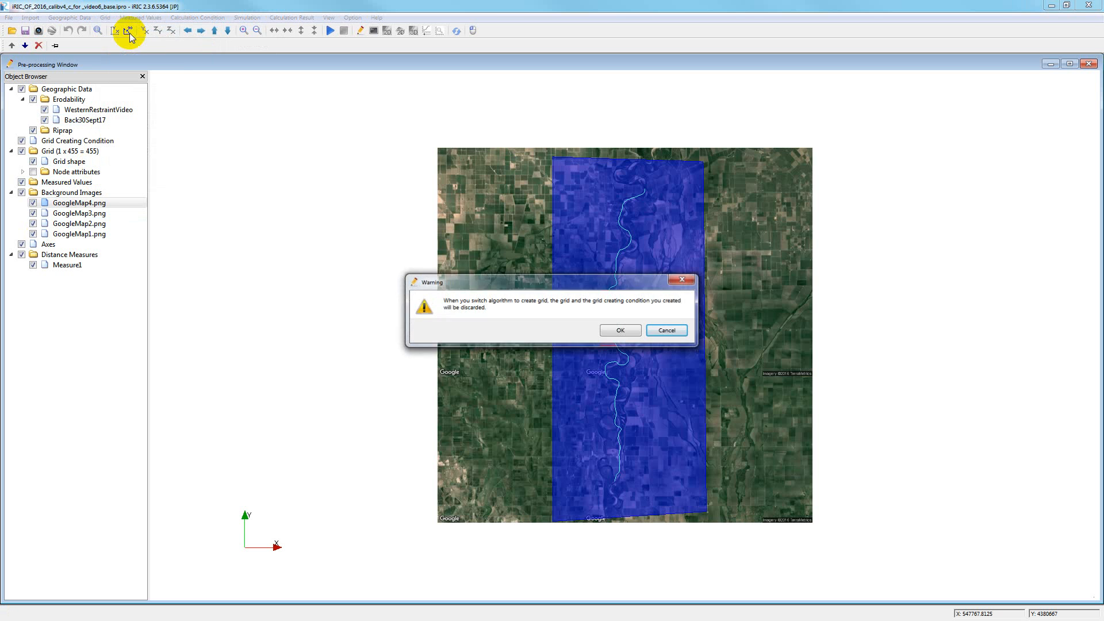
{"action": "left_click", "coordinate": [615, 331]}
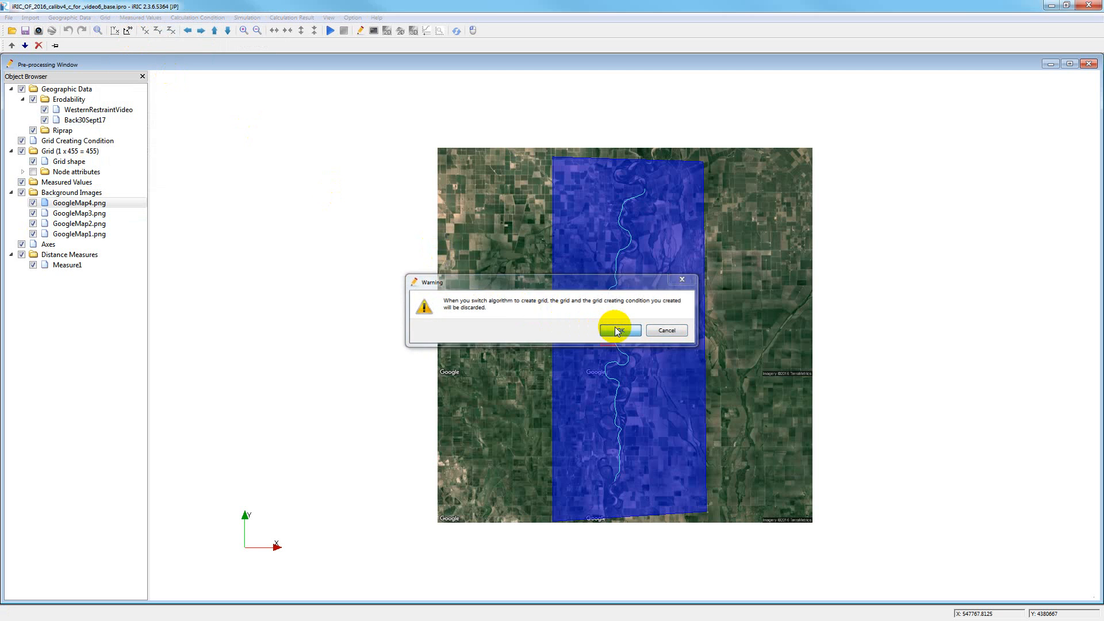
{"action": "double_click", "coordinate": [417, 256]}
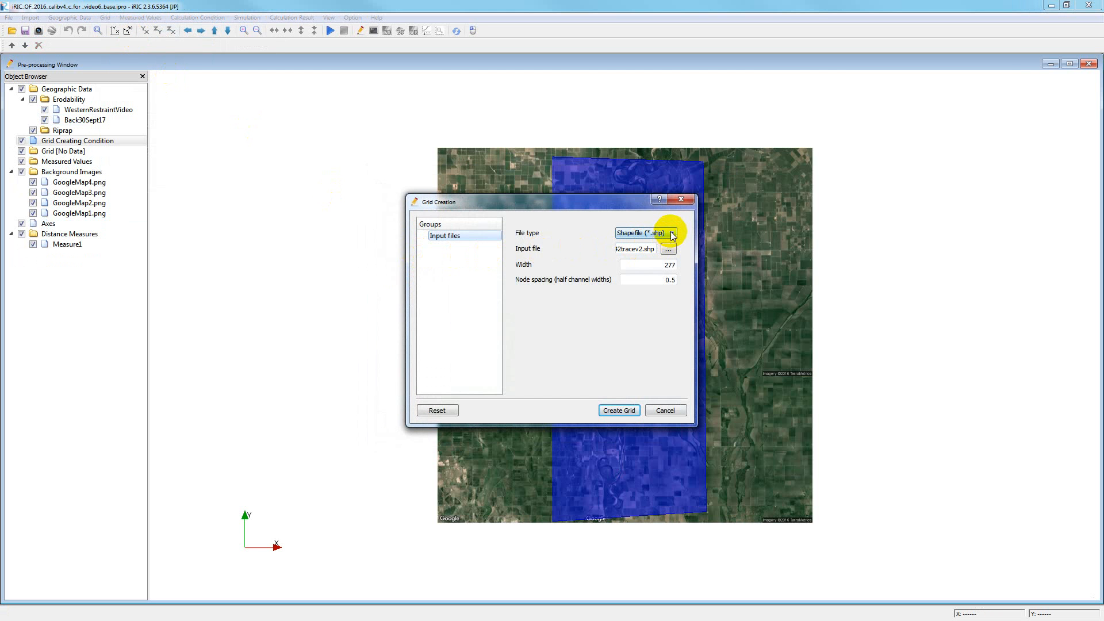
Create the grid from the KML file SacOFGoogle2016.kml and map the geographic data to the grid attributes
{"action": "left_click", "coordinate": [665, 233]}
{"action": "left_click", "coordinate": [659, 259]}
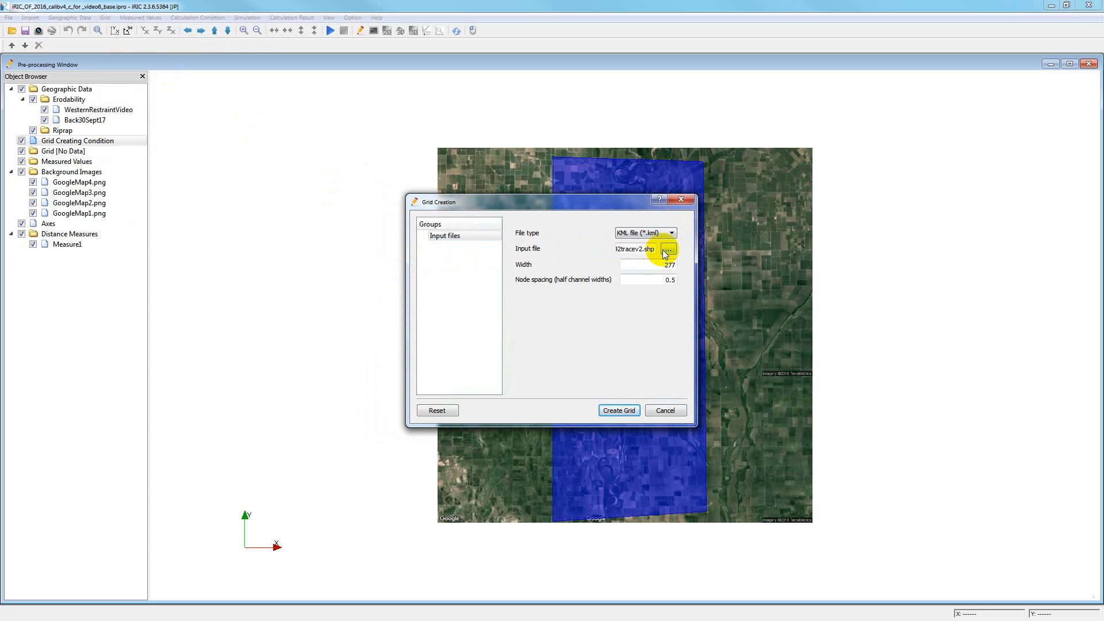
{"action": "left_click", "coordinate": [668, 250]}
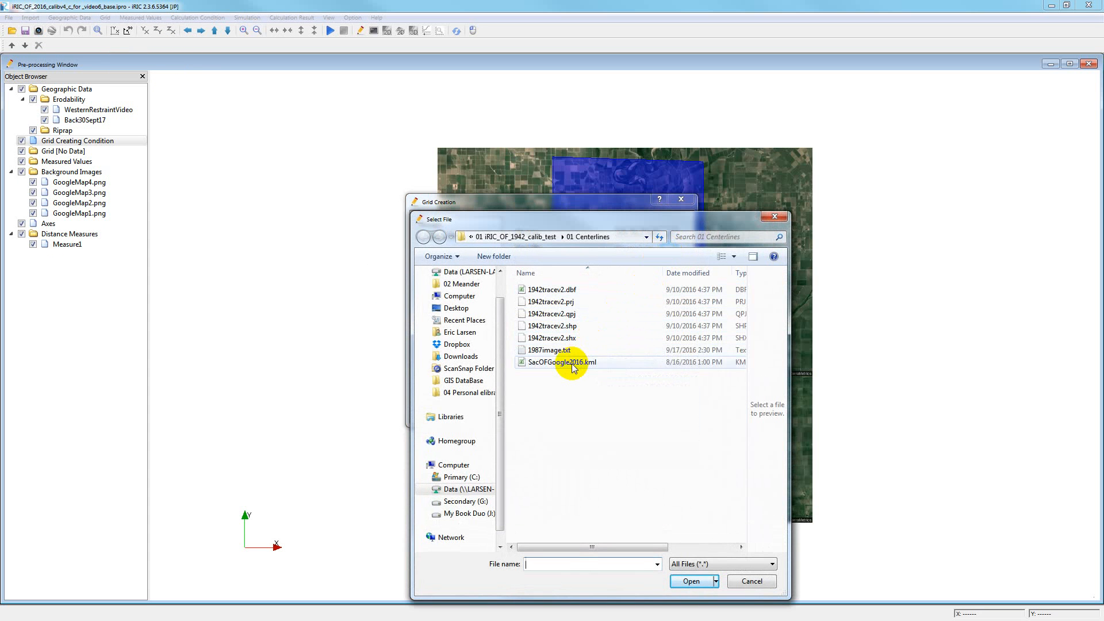
{"action": "double_click", "coordinate": [569, 362]}
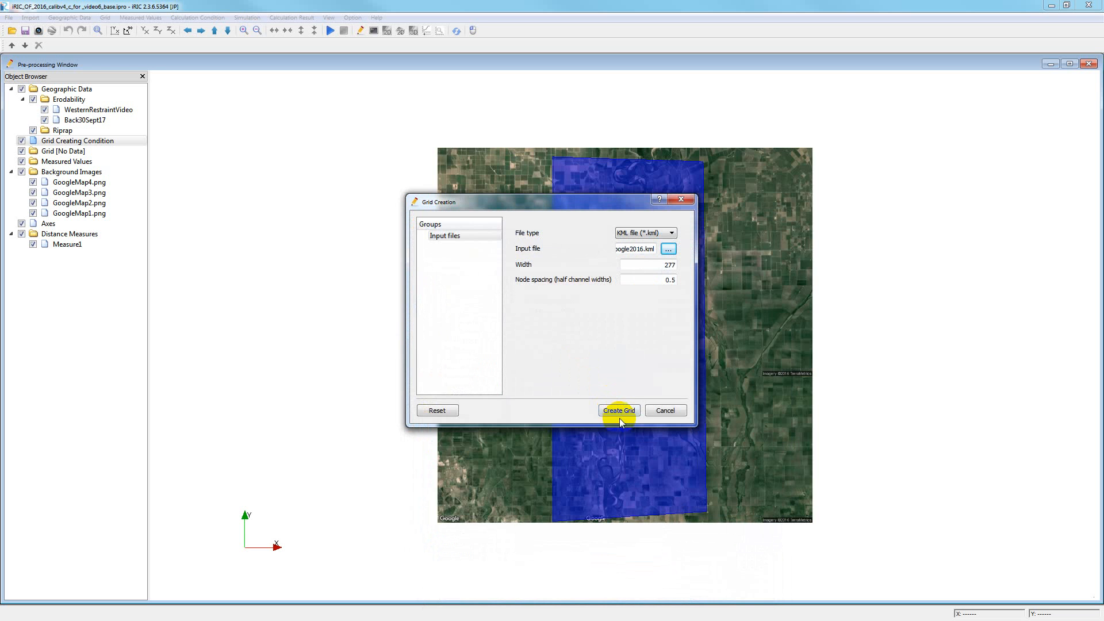
{"action": "left_click", "coordinate": [620, 410]}
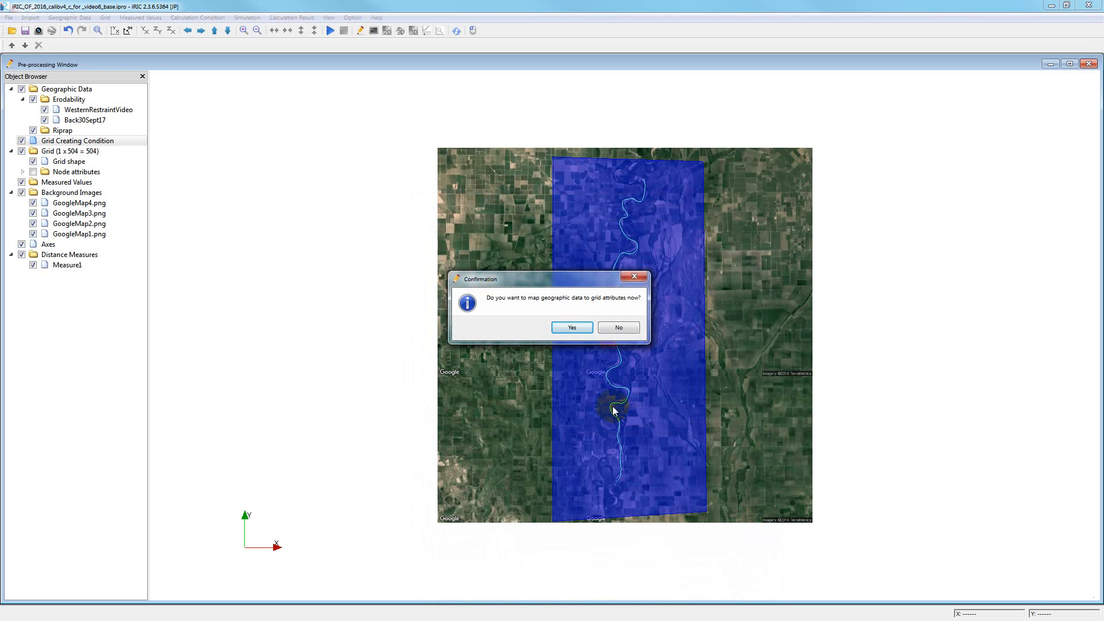
{"action": "left_click", "coordinate": [572, 327]}
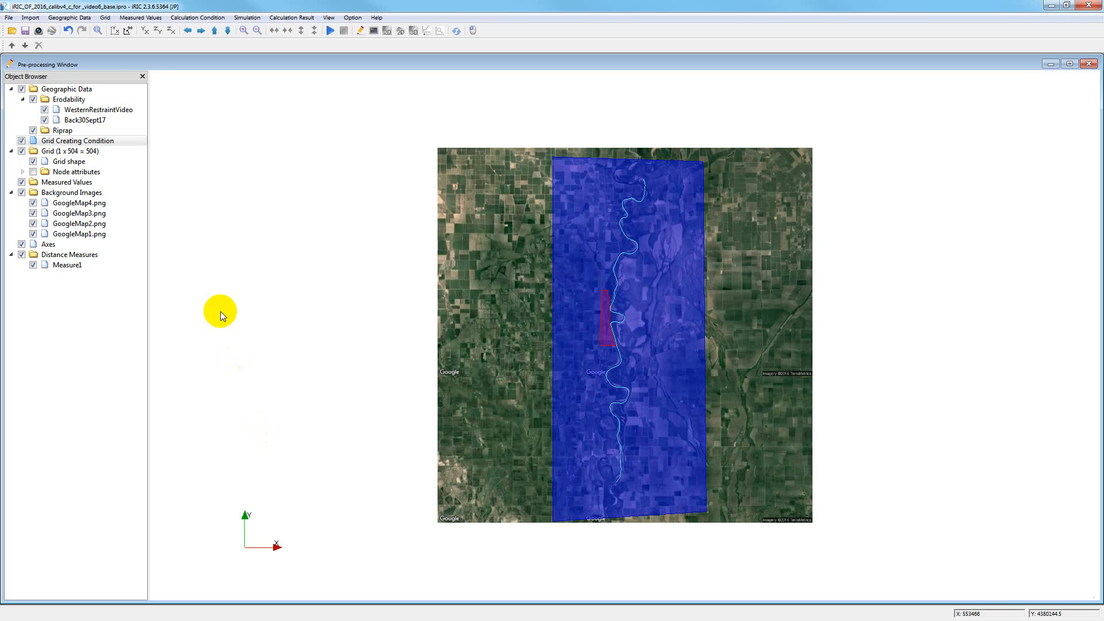
Check the erodability values assigned to the Back30Sept17 and WesternRestraintVideo polygons, accepting each one
{"action": "left_click", "coordinate": [75, 122]}
{"action": "right_click", "coordinate": [74, 122]}
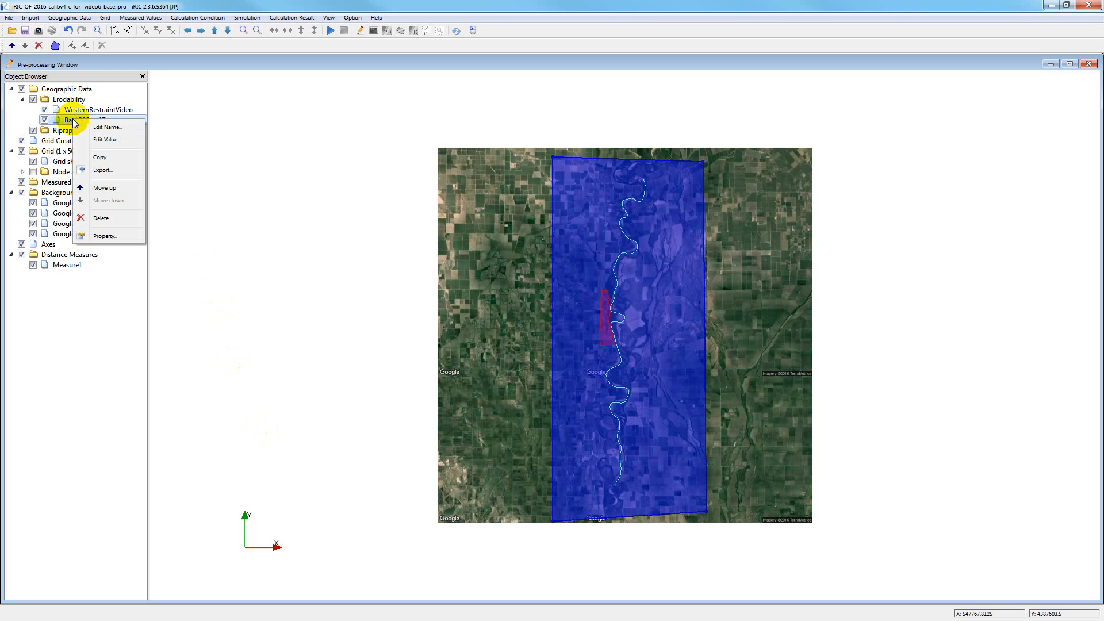
{"action": "left_click", "coordinate": [108, 140]}
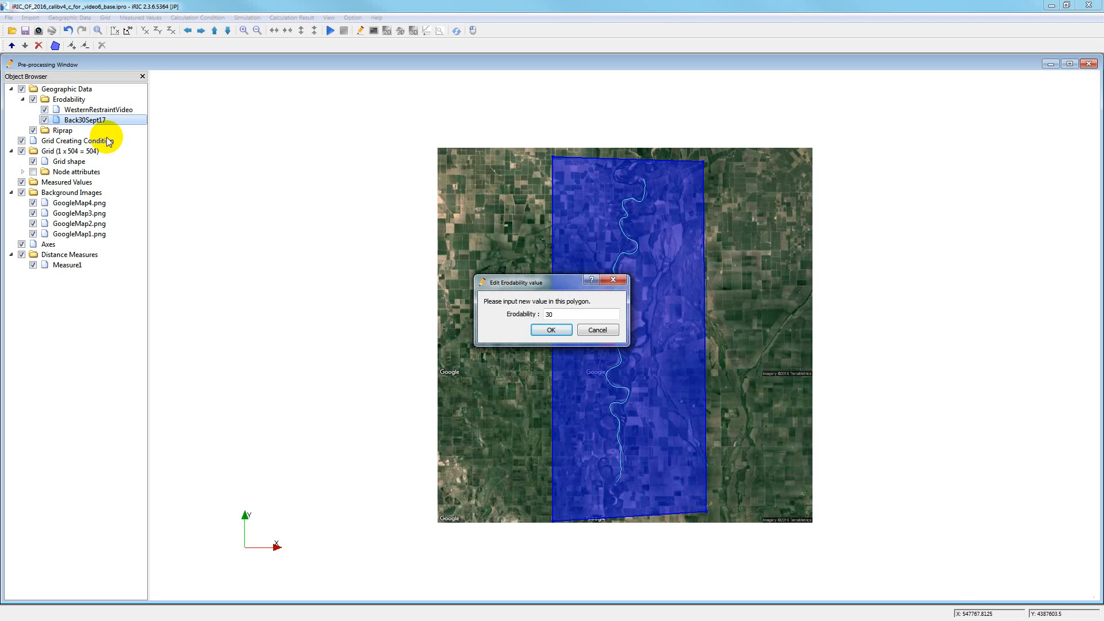
{"action": "left_click", "coordinate": [542, 328]}
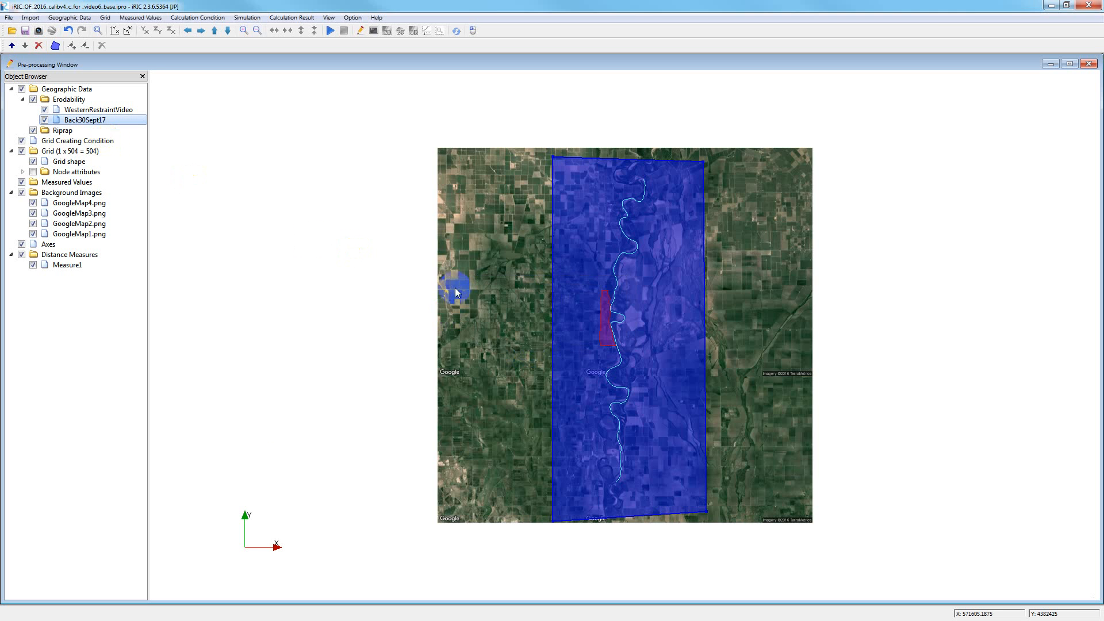
{"action": "left_click", "coordinate": [89, 112]}
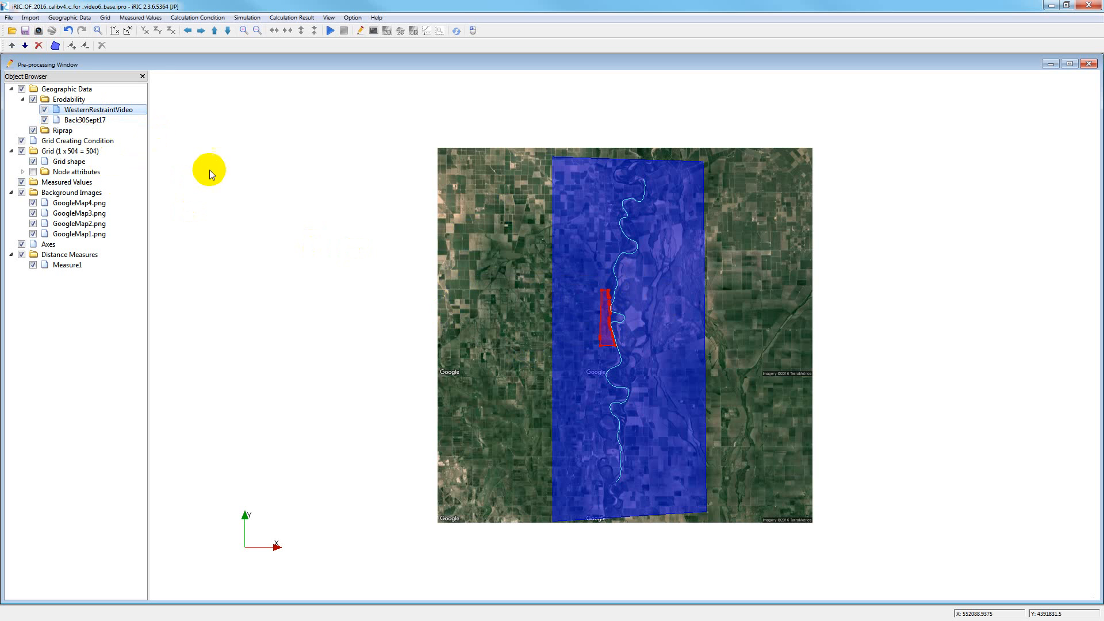
{"action": "right_click", "coordinate": [114, 109]}
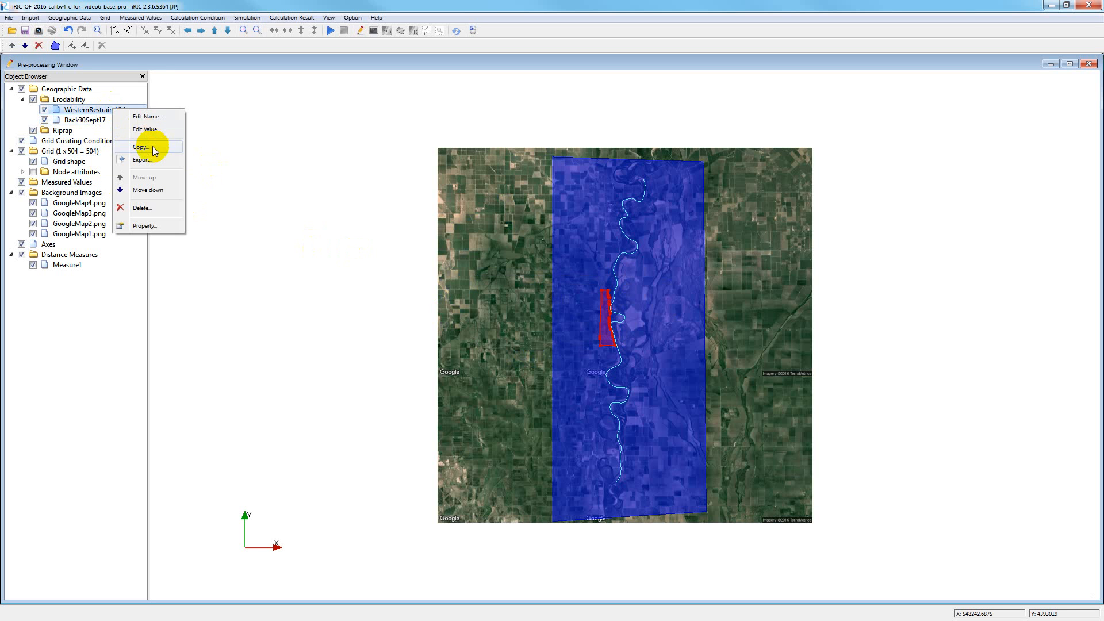
{"action": "left_click", "coordinate": [152, 131]}
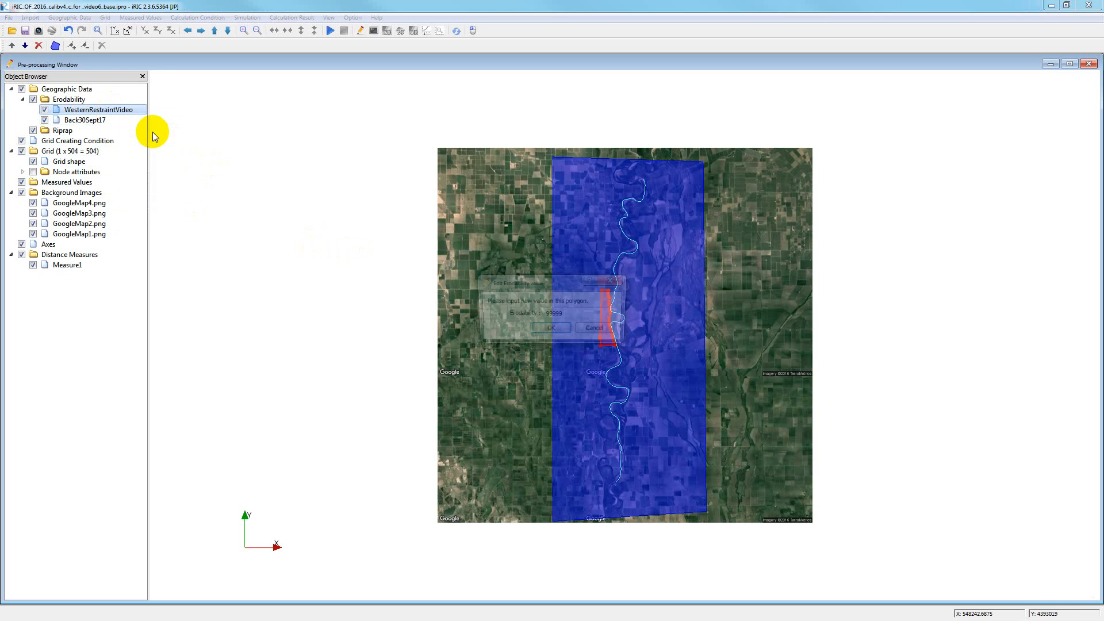
{"action": "left_click", "coordinate": [555, 329]}
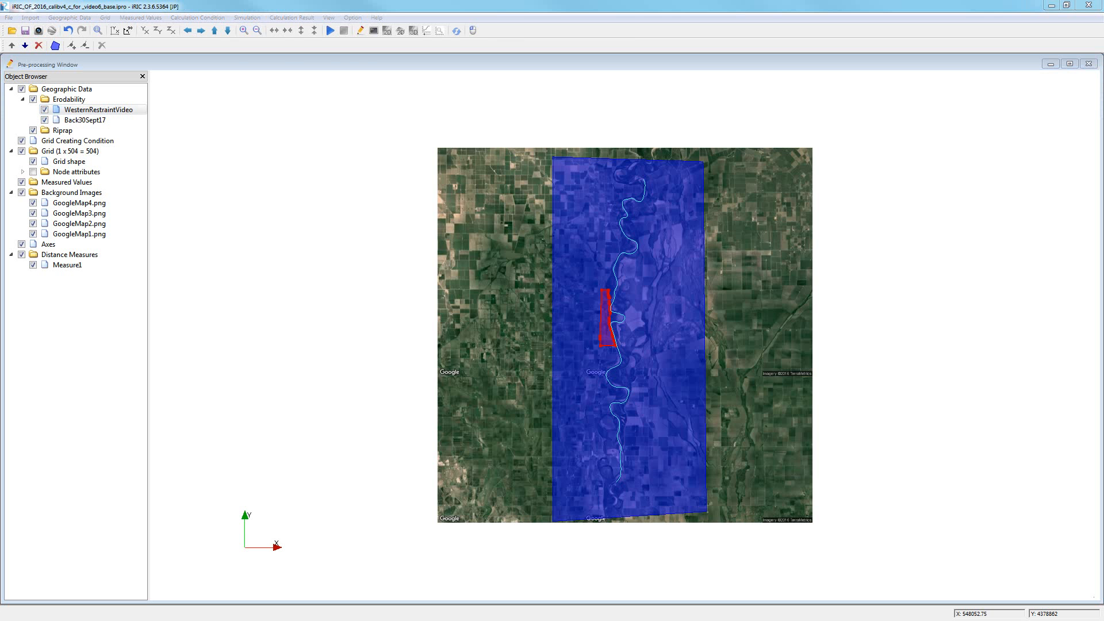
Switch to QGIS and display the SR_Revetment, buffered revetment, DrawnRRWestUpstLimb and DrawnRREastOutterCurve layers over the satellite image
{"action": "key", "text": "alt+Tab"}
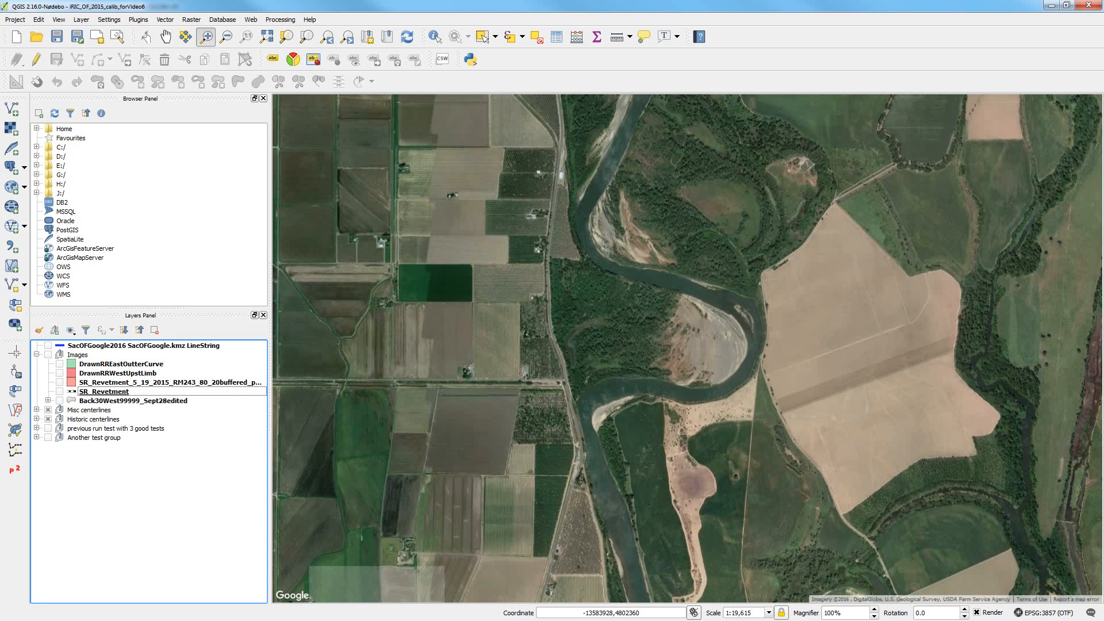
{"action": "left_click", "coordinate": [59, 391]}
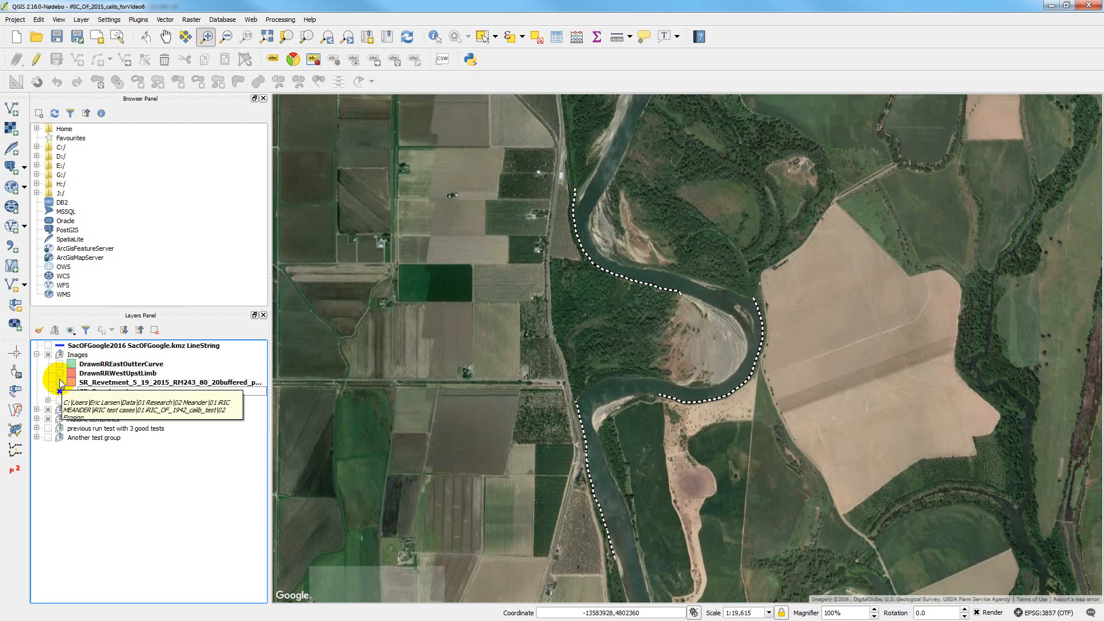
{"action": "left_click", "coordinate": [59, 382]}
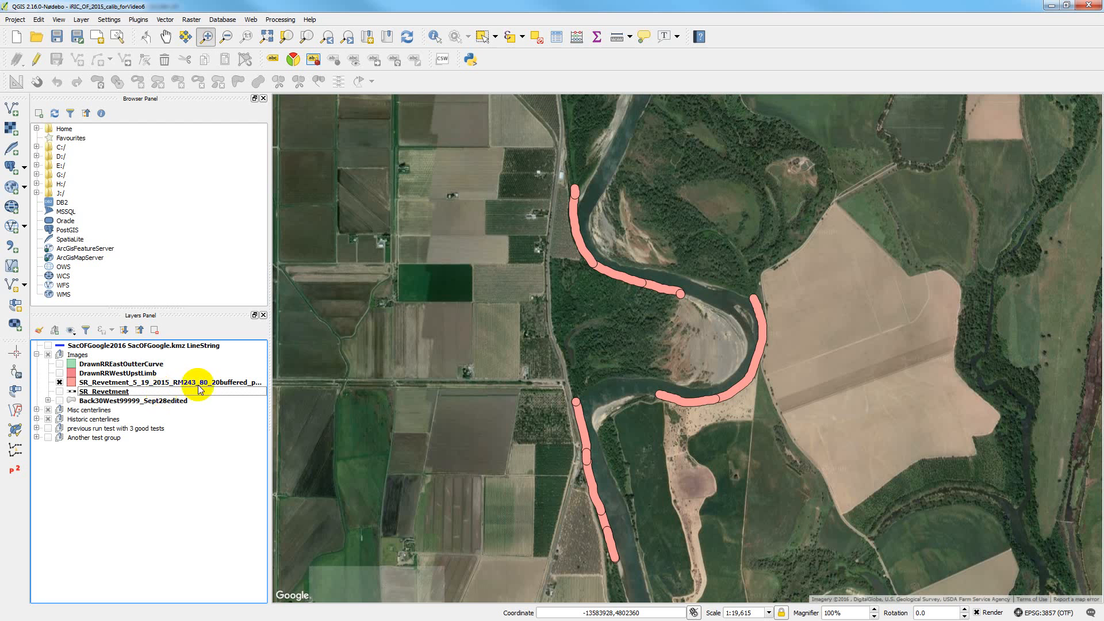
{"action": "left_click", "coordinate": [60, 373]}
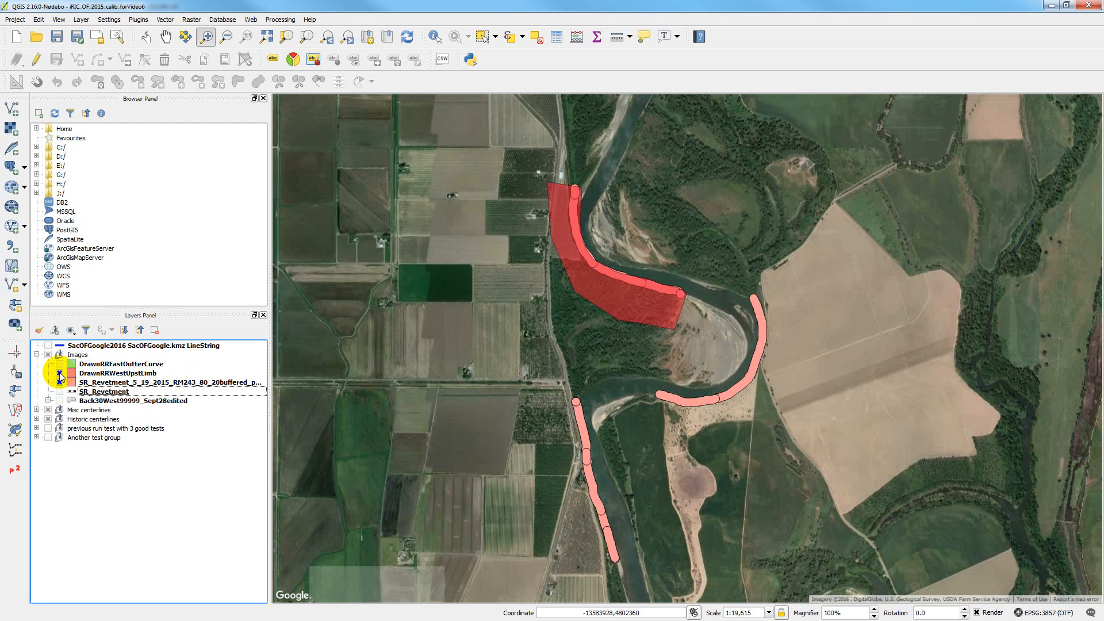
{"action": "left_click", "coordinate": [60, 364]}
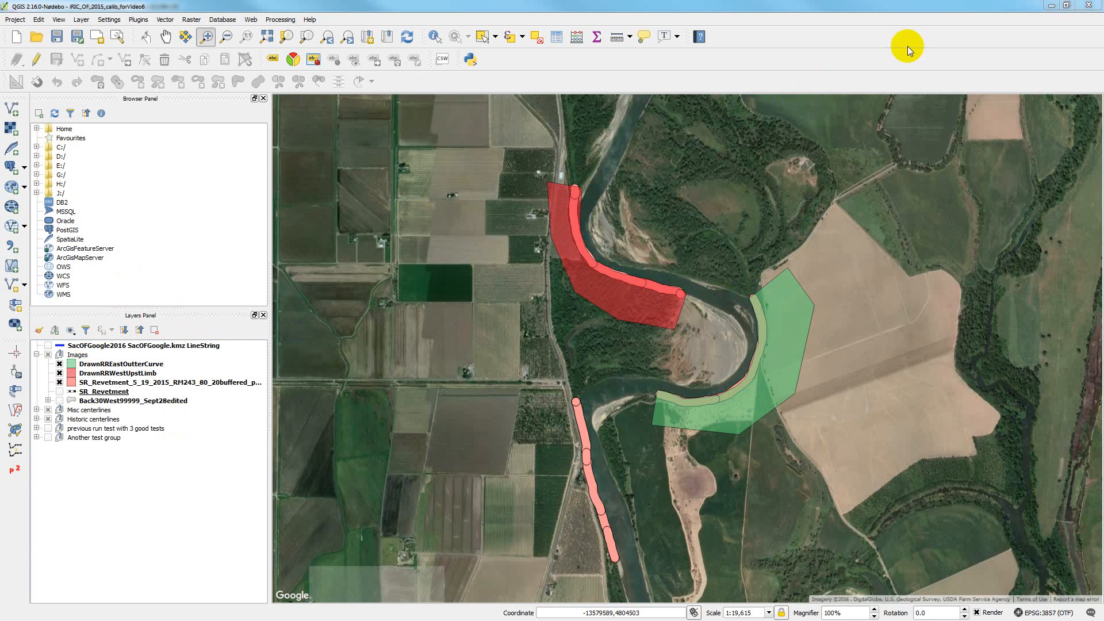
Return to iRIC and import DrawnRREastOutterCurve.shp from 02 Erosion fields as an Erodability polygon, loading its value from the Value attribute
{"action": "left_click", "coordinate": [1051, 7]}
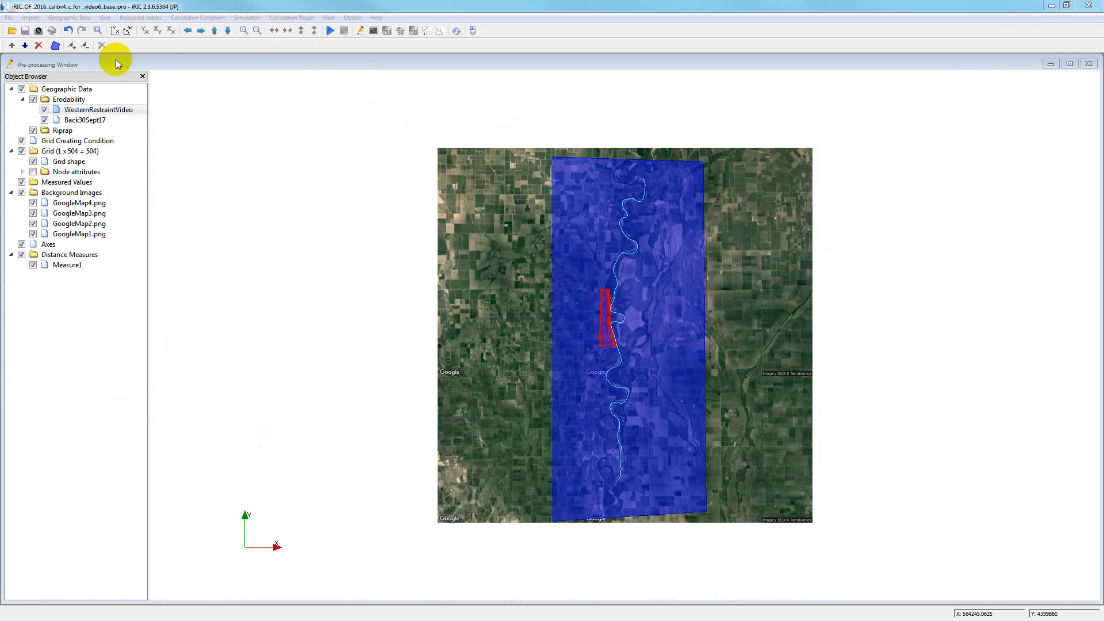
{"action": "right_click", "coordinate": [63, 100]}
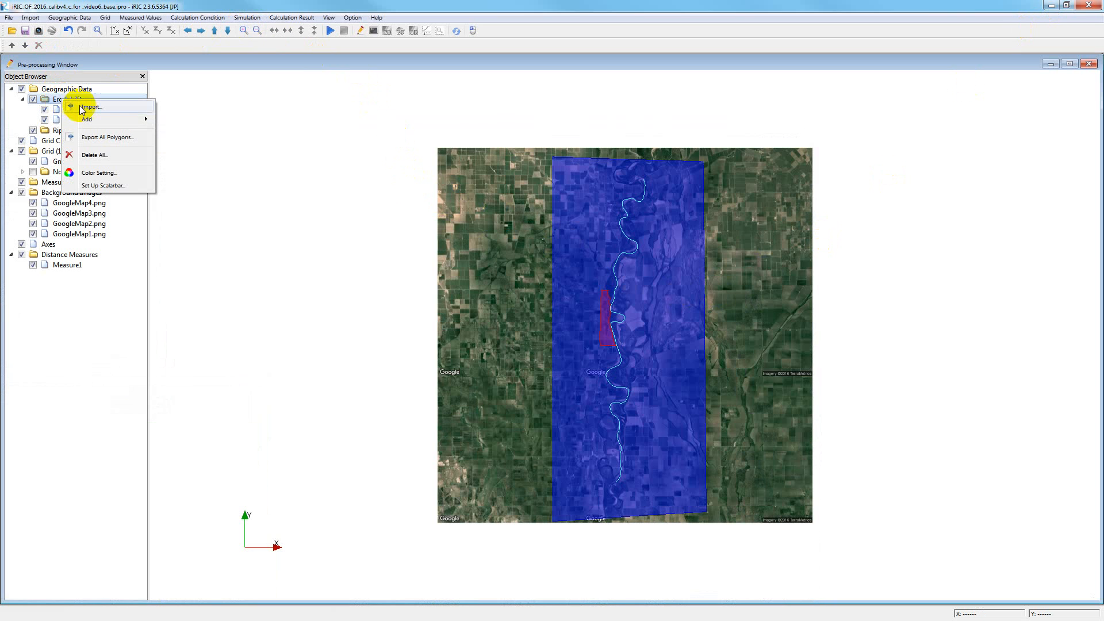
{"action": "left_click", "coordinate": [82, 106]}
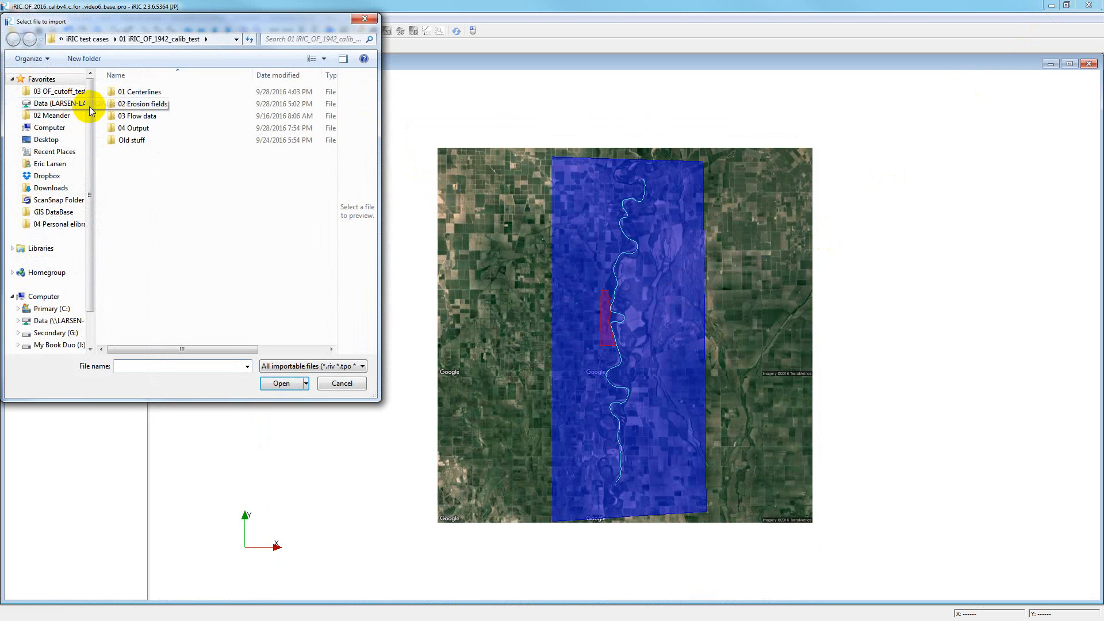
{"action": "double_click", "coordinate": [141, 104]}
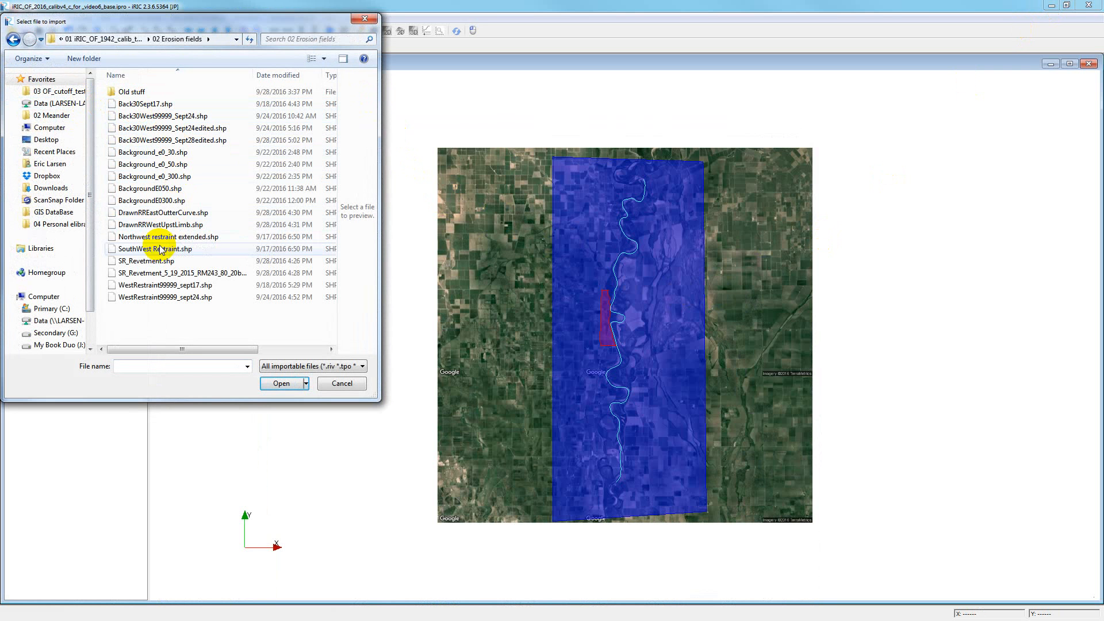
{"action": "double_click", "coordinate": [165, 213]}
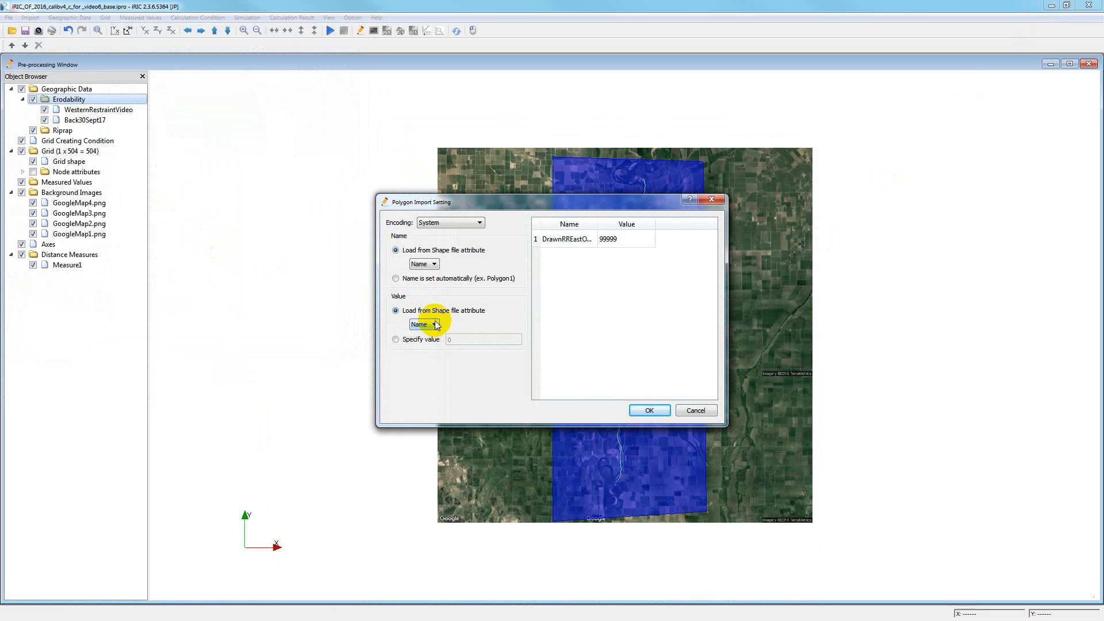
{"action": "left_click", "coordinate": [435, 325]}
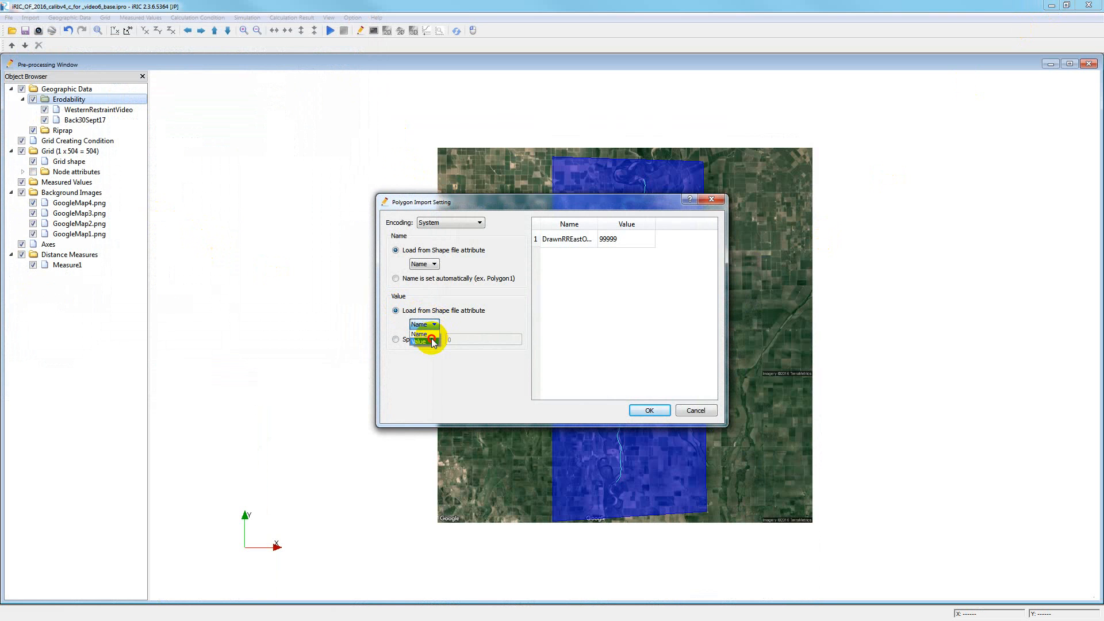
{"action": "left_click", "coordinate": [433, 341]}
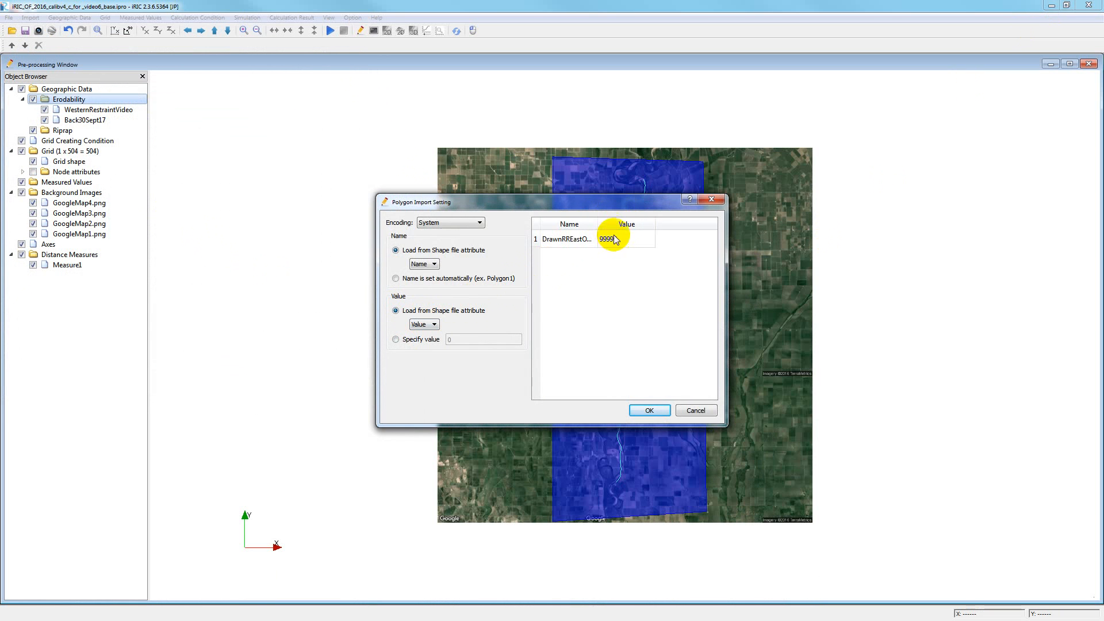
{"action": "left_click", "coordinate": [657, 409]}
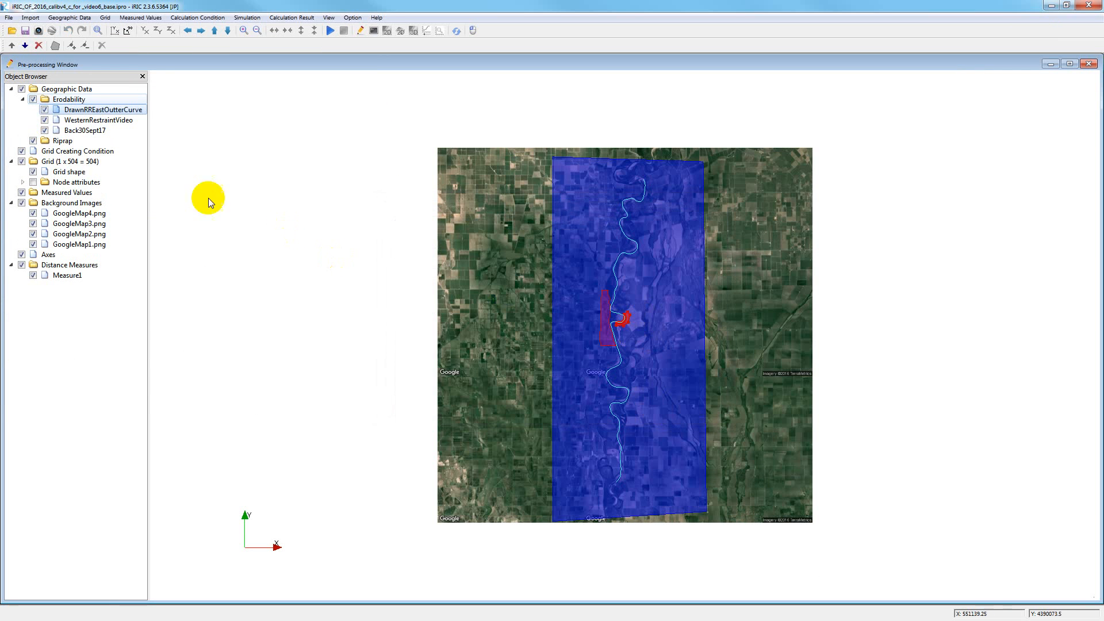
Import DrawnRRWestUpstLimb.shp as another Erodability polygon, loading its value from the Value attribute
{"action": "right_click", "coordinate": [69, 99]}
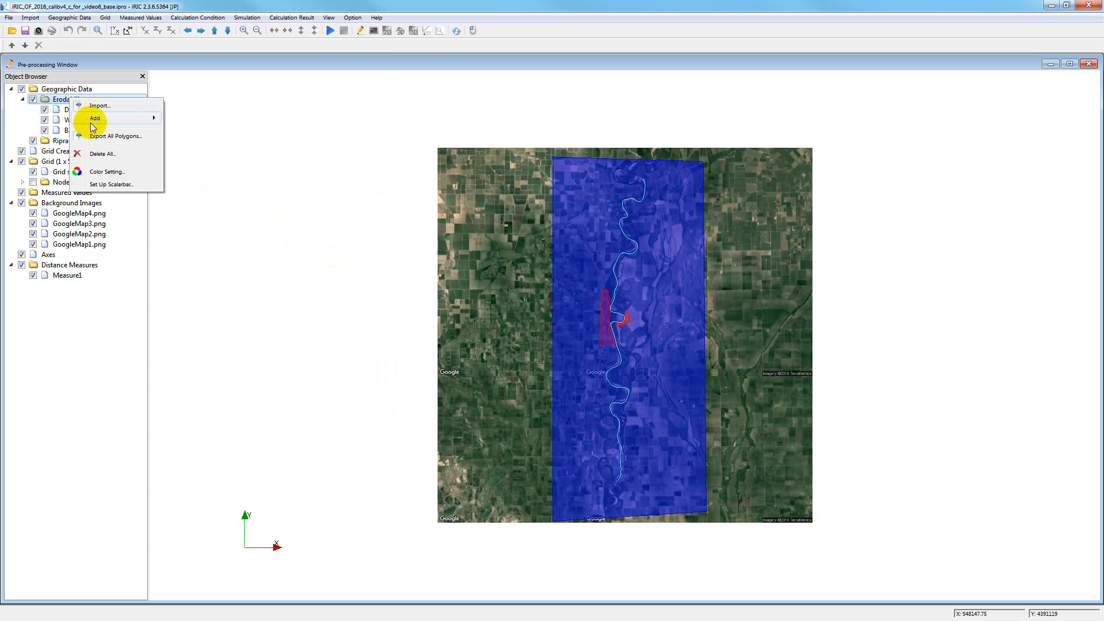
{"action": "left_click", "coordinate": [95, 105]}
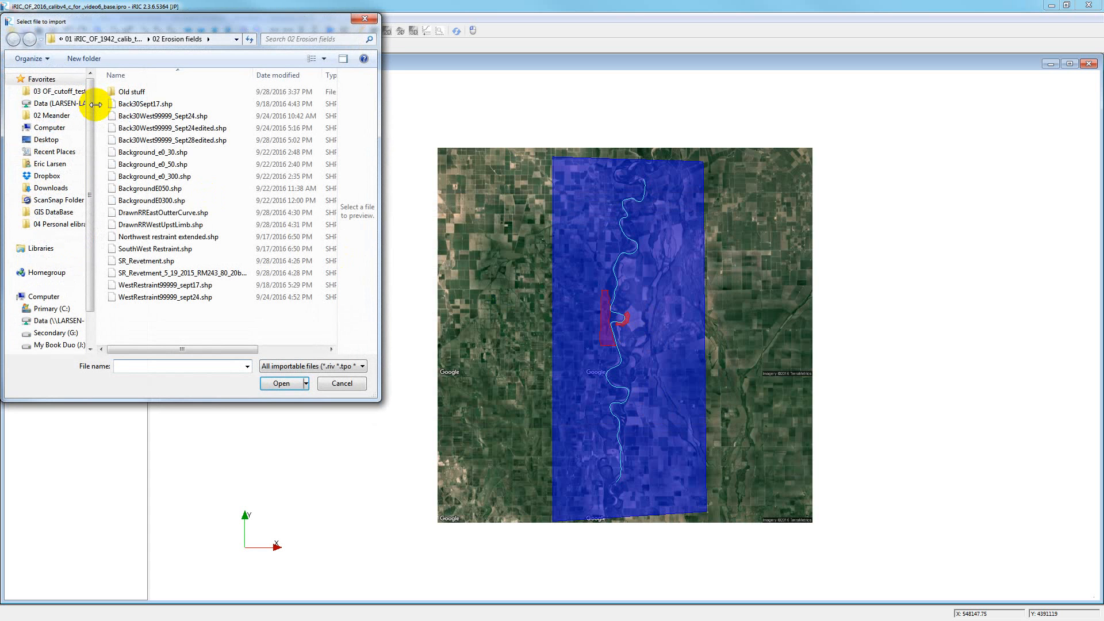
{"action": "double_click", "coordinate": [133, 225]}
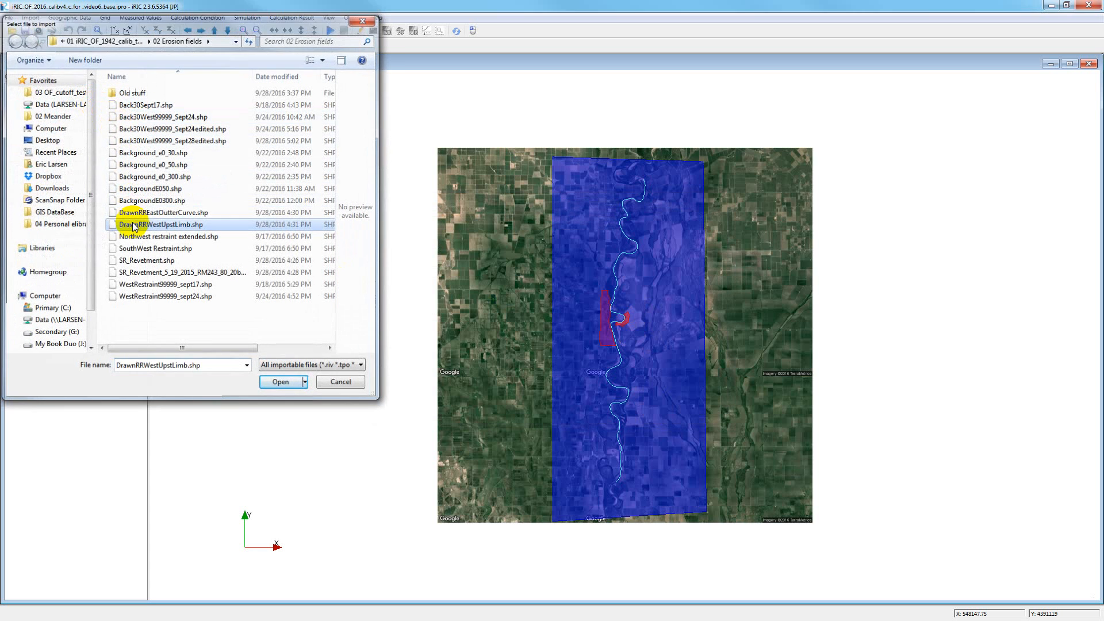
{"action": "left_click", "coordinate": [423, 324]}
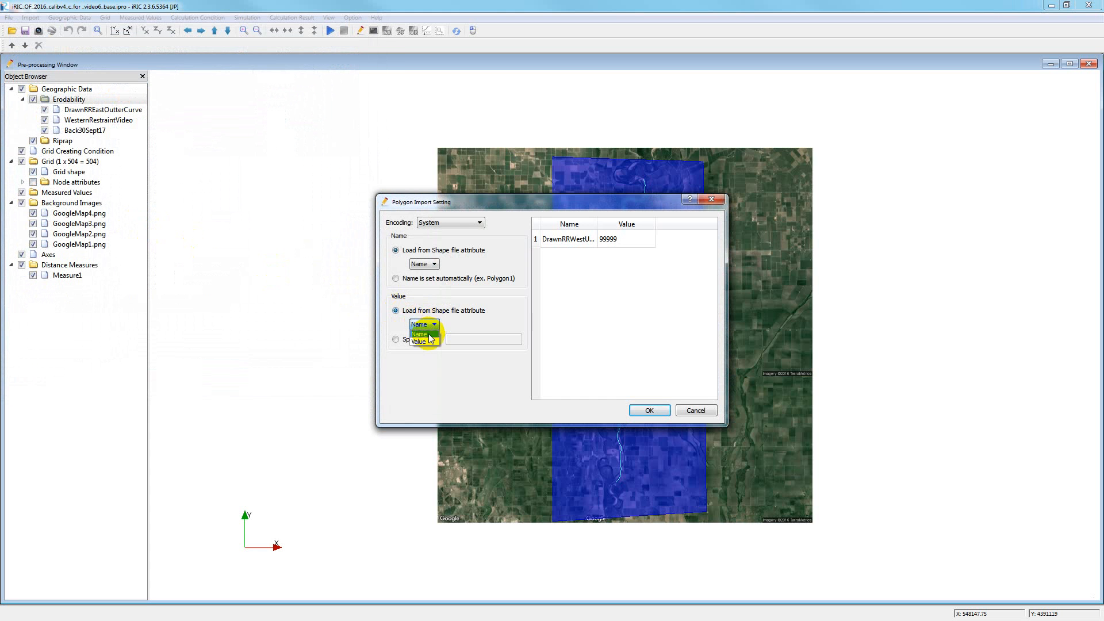
{"action": "left_click", "coordinate": [426, 341]}
{"action": "left_click", "coordinate": [649, 409]}
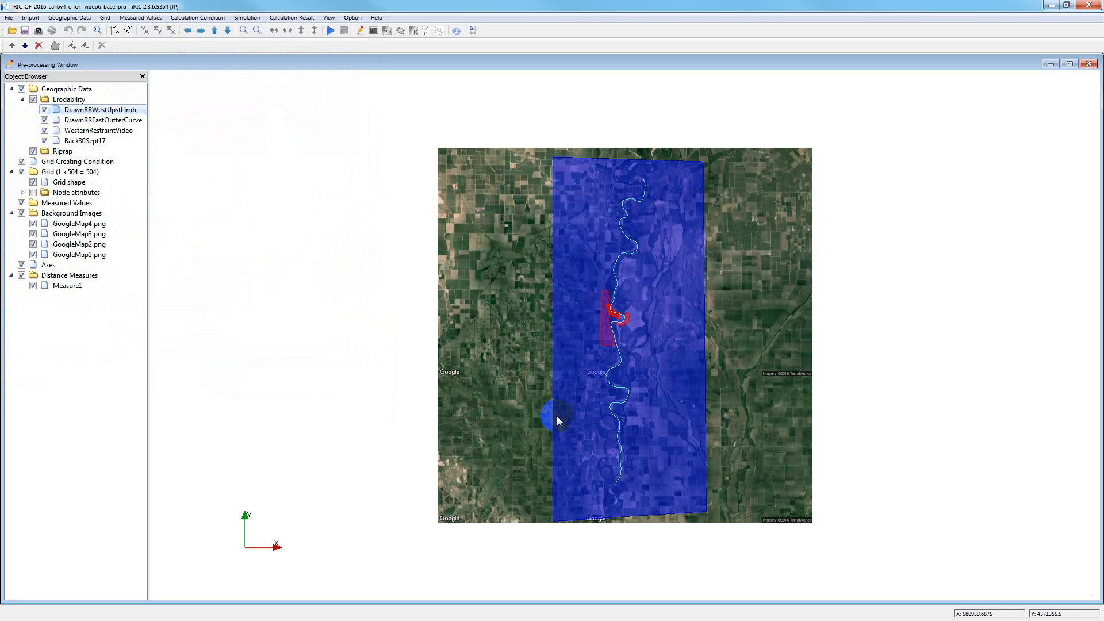
{"action": "left_click", "coordinate": [243, 30]}
{"action": "left_click", "coordinate": [243, 30]}
{"action": "left_click", "coordinate": [243, 30]}
{"action": "left_click", "coordinate": [243, 30]}
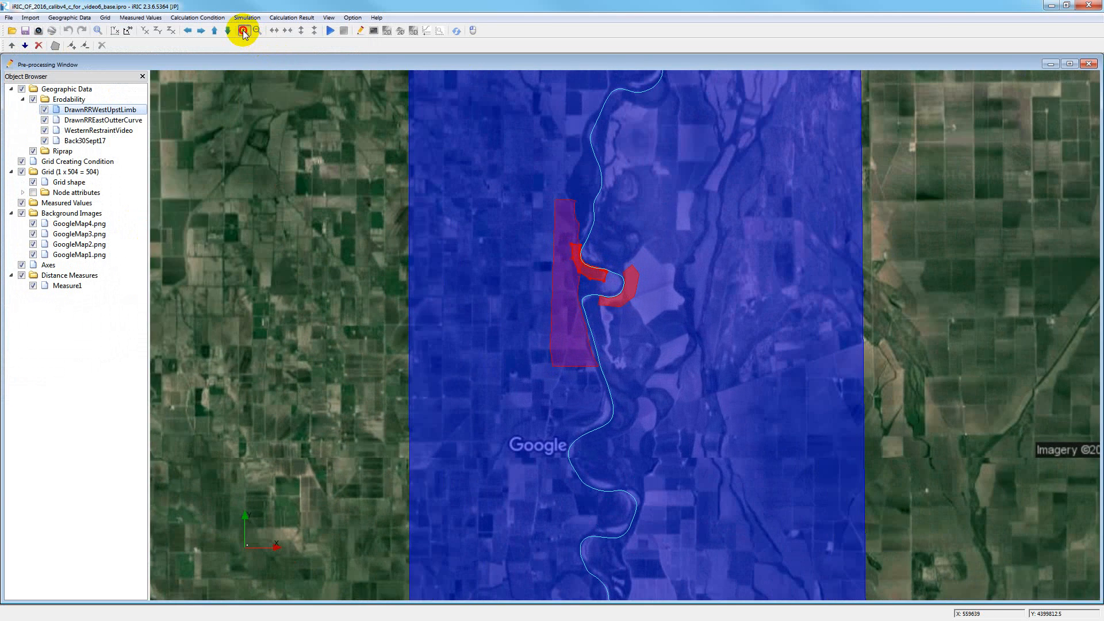
Set the prediction period in the calculation conditions to start in 2016 and end in 2066
{"action": "left_click", "coordinate": [242, 30]}
{"action": "left_click", "coordinate": [243, 30]}
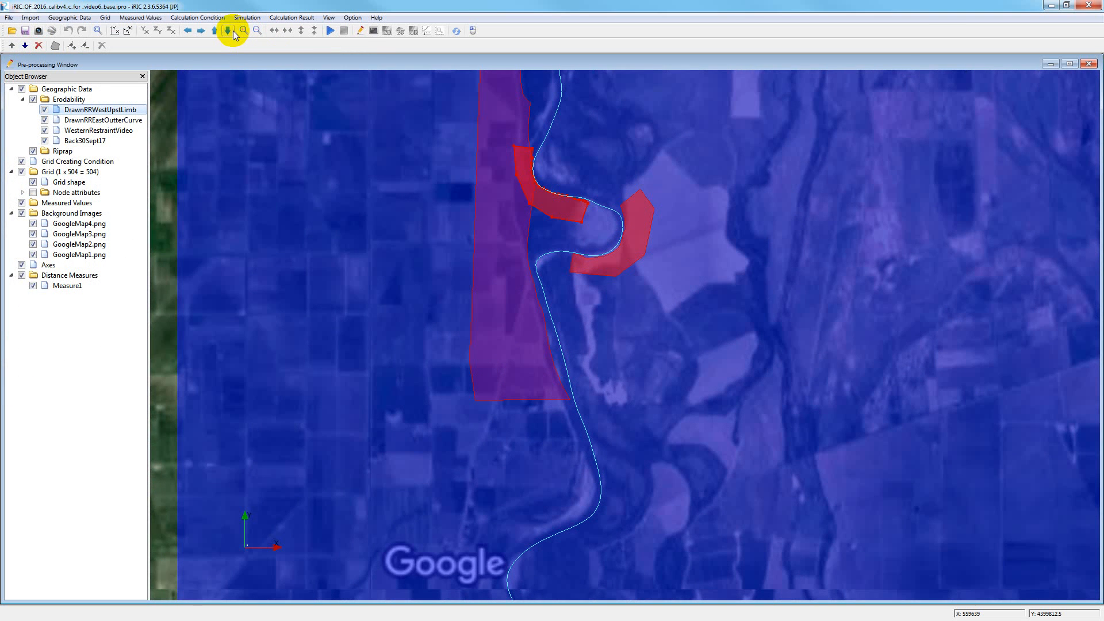
{"action": "left_click", "coordinate": [229, 33]}
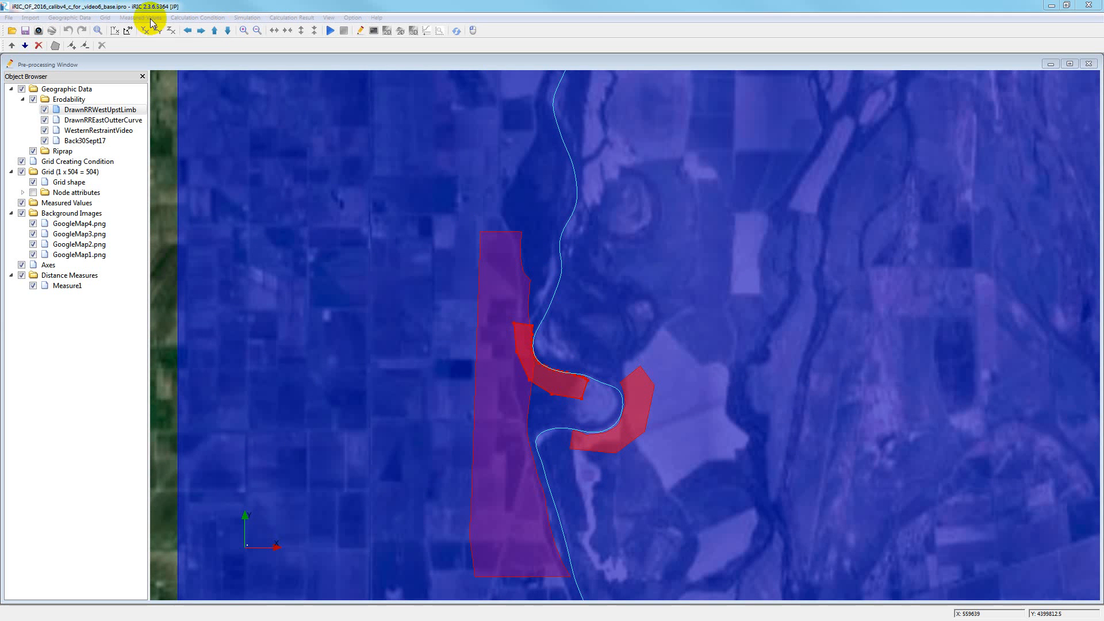
{"action": "left_click", "coordinate": [188, 17]}
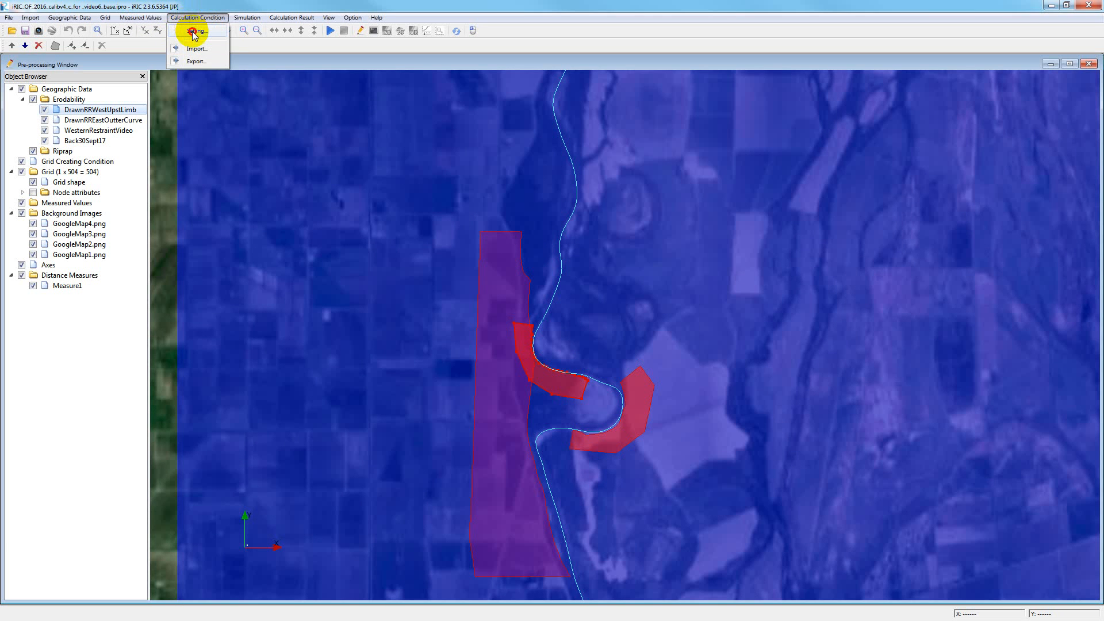
{"action": "left_click", "coordinate": [192, 31]}
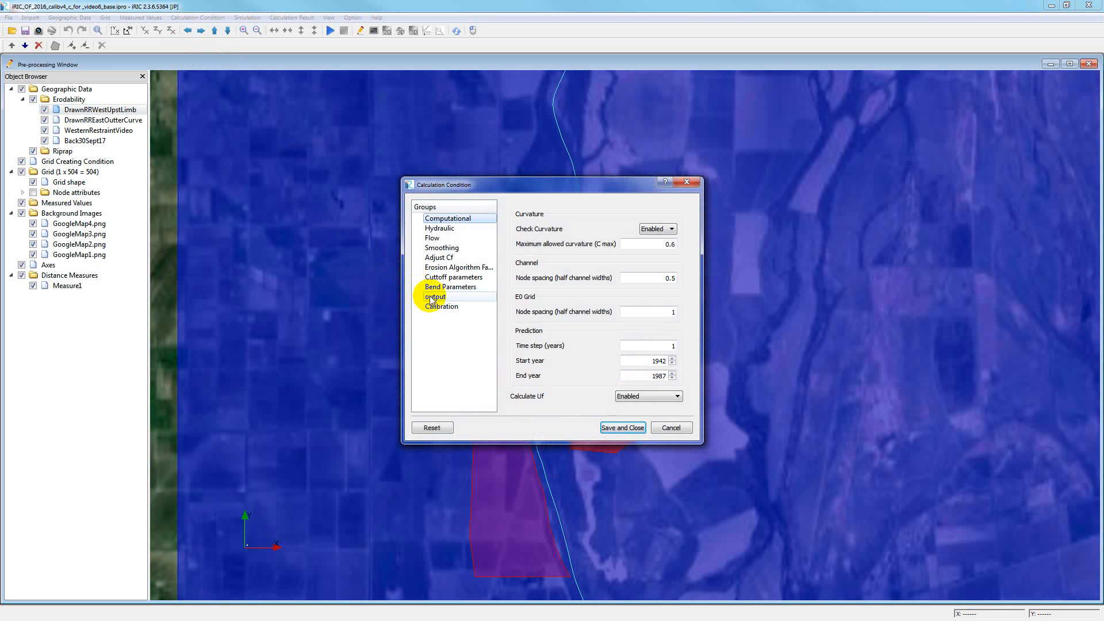
{"action": "double_click", "coordinate": [654, 361]}
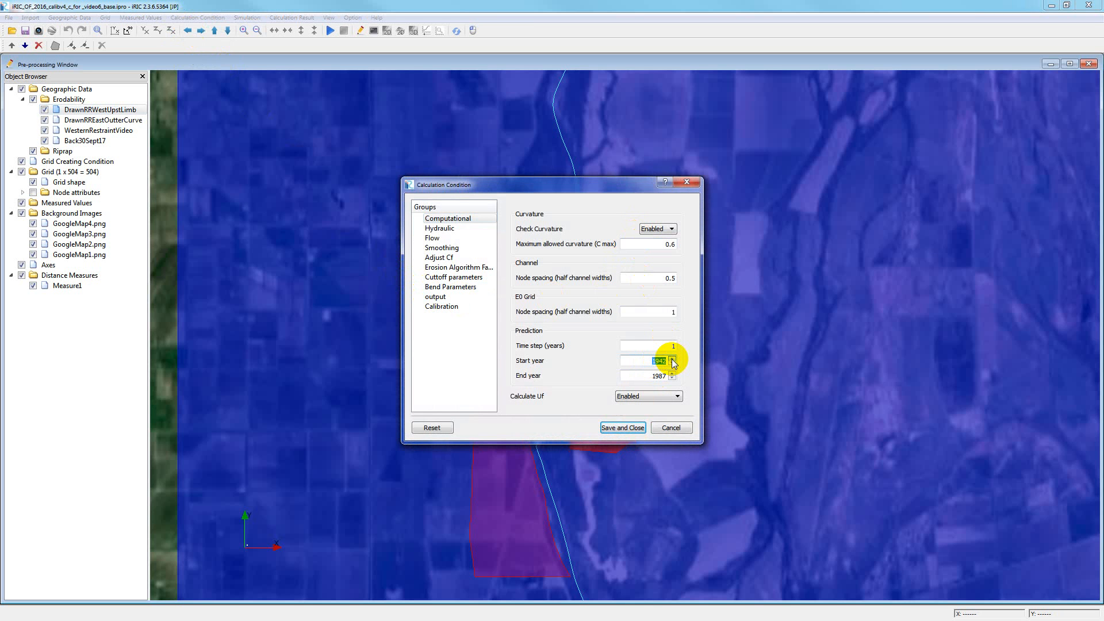
{"action": "type", "text": "2016"}
{"action": "left_click_drag", "start_coordinate": [652, 377], "coordinate": [682, 373]}
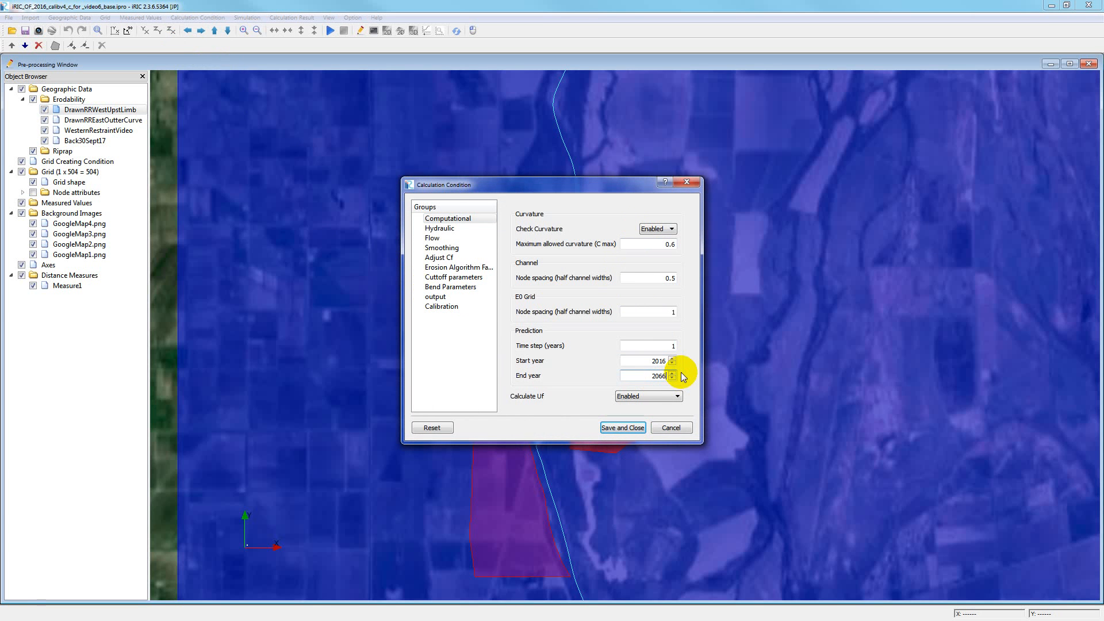
Browse for the output folder and copy the name of the existing iRIC_OF_2016_calibv4_c_for _video6_v3 folder
{"action": "left_click", "coordinate": [451, 296]}
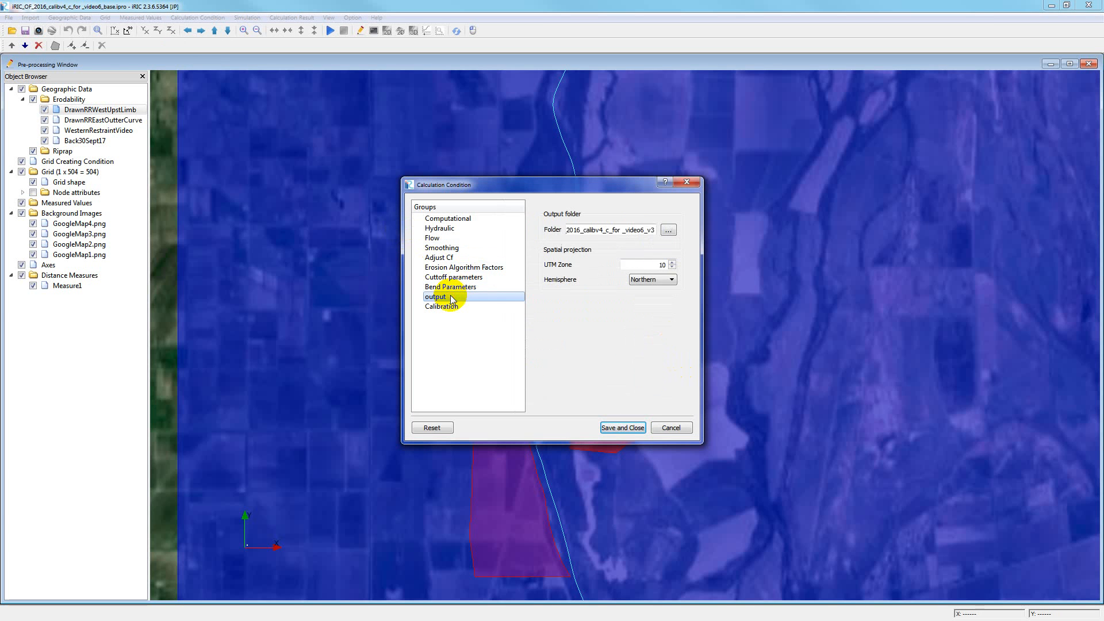
{"action": "left_click", "coordinate": [668, 230]}
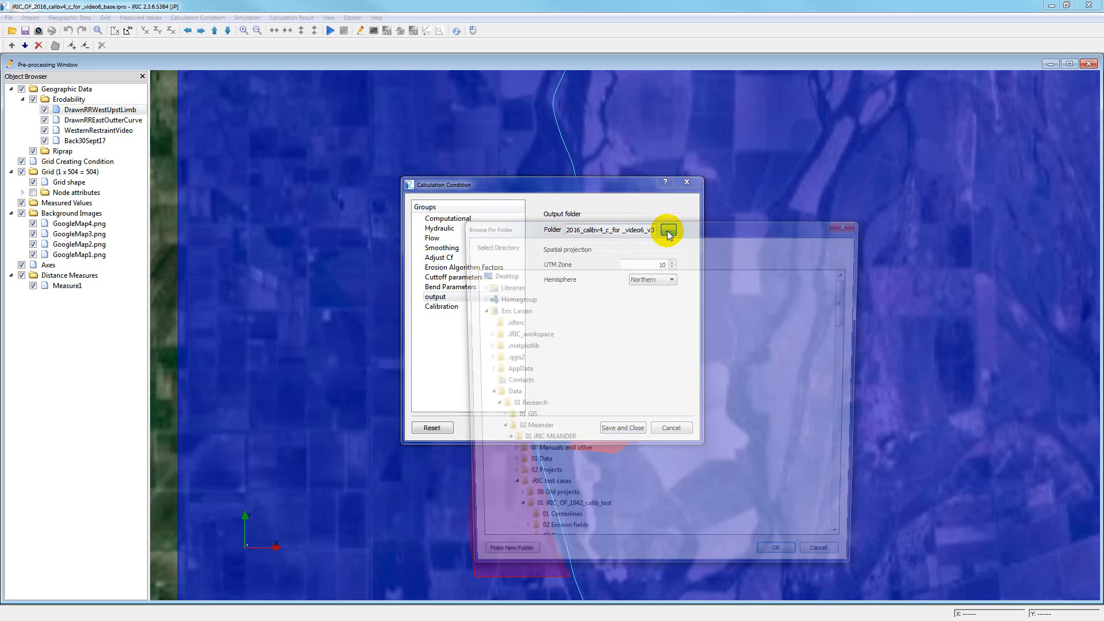
{"action": "scroll", "coordinate": [596, 463], "scroll_direction": "down", "scroll_amount": 10}
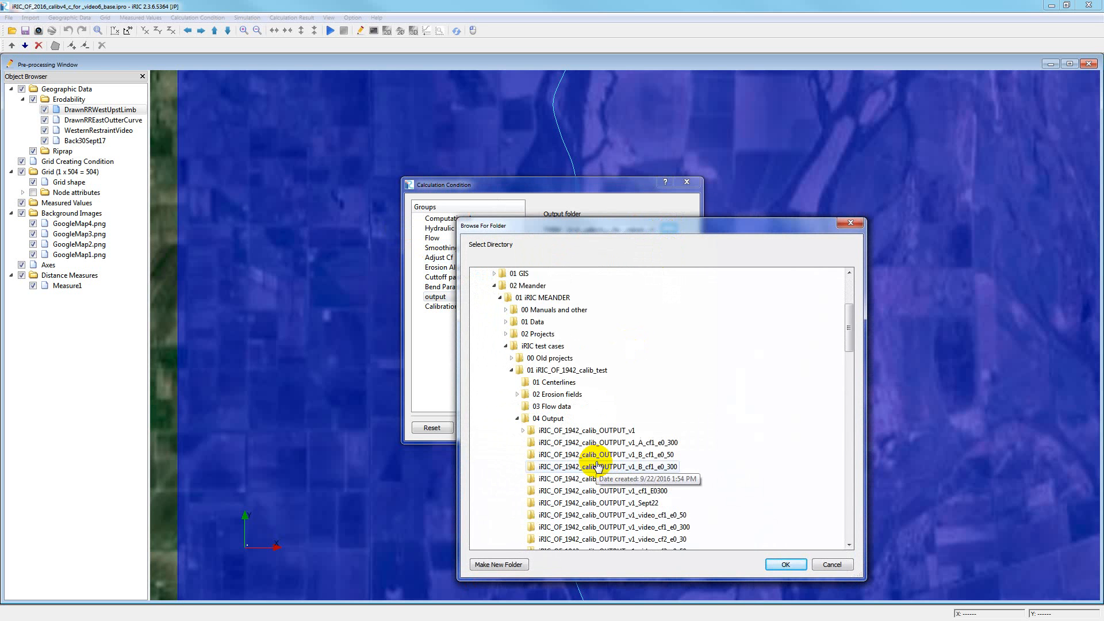
{"action": "scroll", "coordinate": [597, 465], "scroll_direction": "down", "scroll_amount": 8}
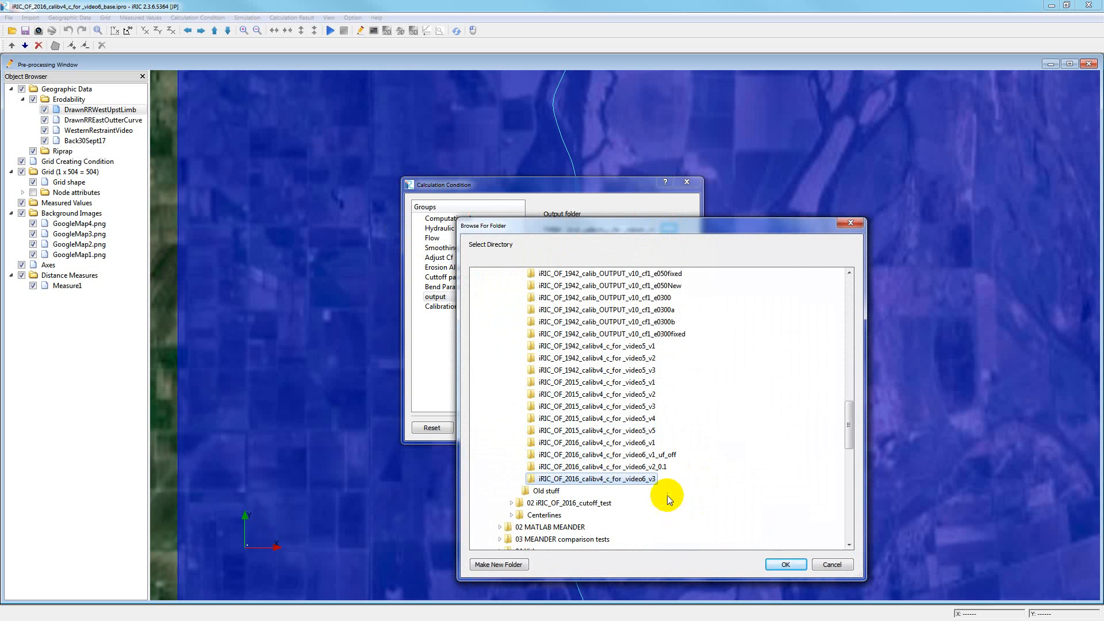
{"action": "left_click", "coordinate": [627, 479]}
{"action": "right_click", "coordinate": [629, 485]}
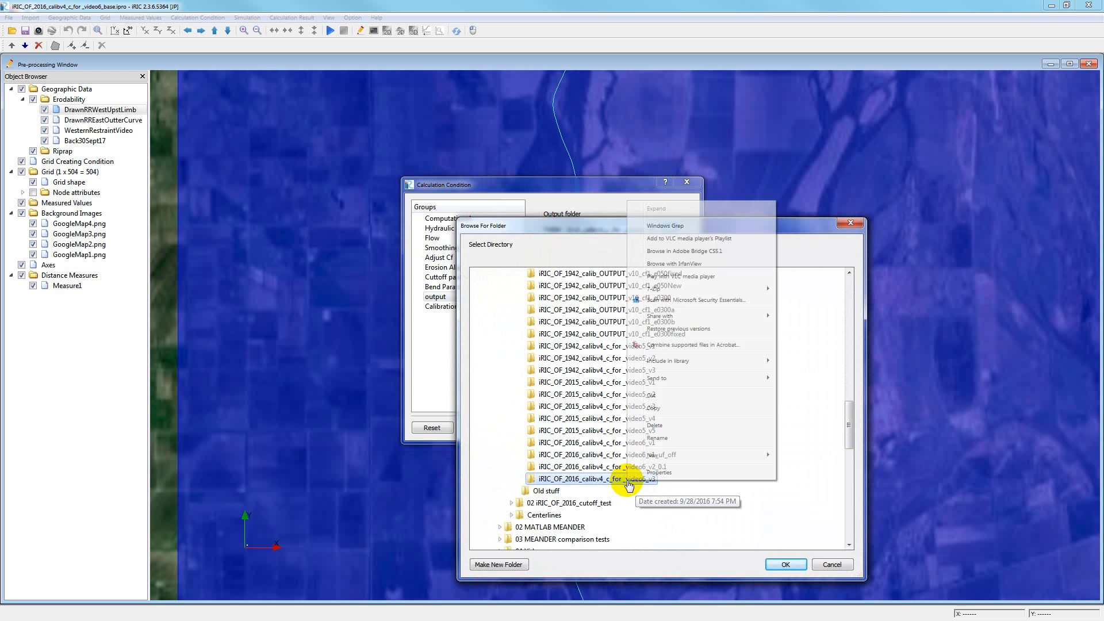
{"action": "left_click", "coordinate": [657, 438]}
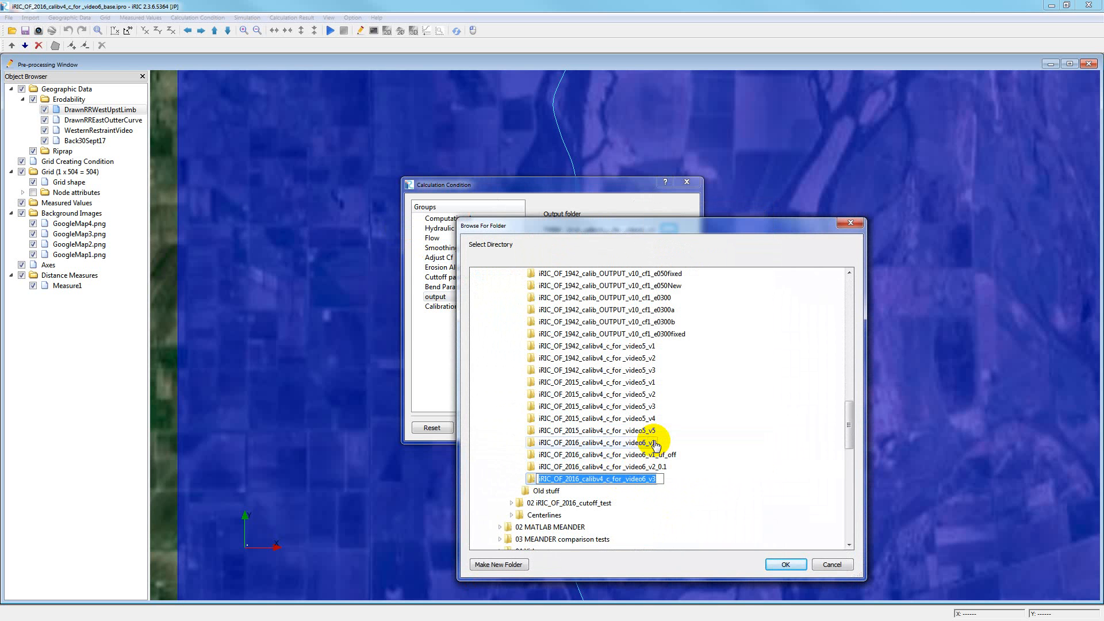
Create a new folder inside 04 Output, using the copied name iRIC_OF_2016_calibv4_c_for _video6_v3 as its starting text
{"action": "scroll", "coordinate": [655, 441], "scroll_direction": "up", "scroll_amount": 18}
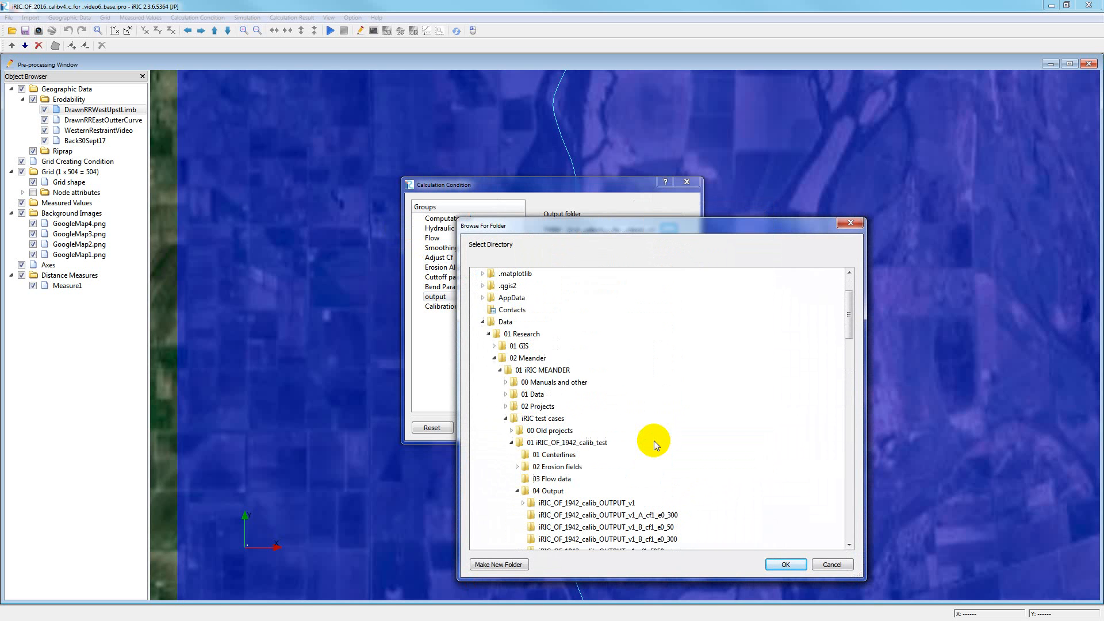
{"action": "scroll", "coordinate": [654, 441], "scroll_direction": "down", "scroll_amount": 1}
{"action": "left_click", "coordinate": [538, 454]}
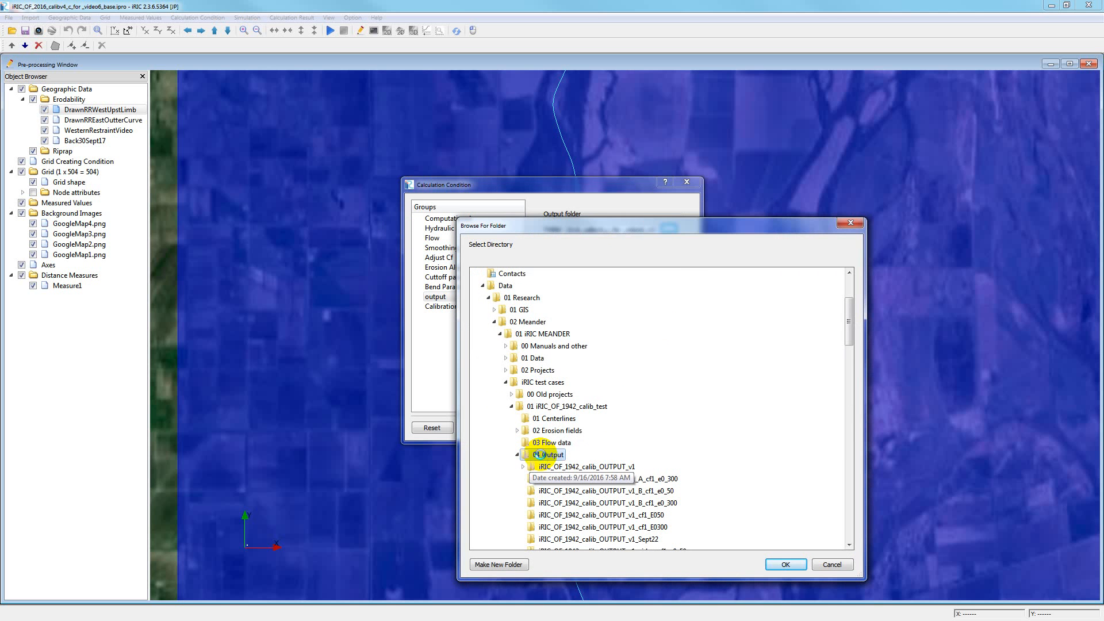
{"action": "right_click", "coordinate": [540, 455]}
{"action": "mouse_move", "coordinate": [571, 438]}
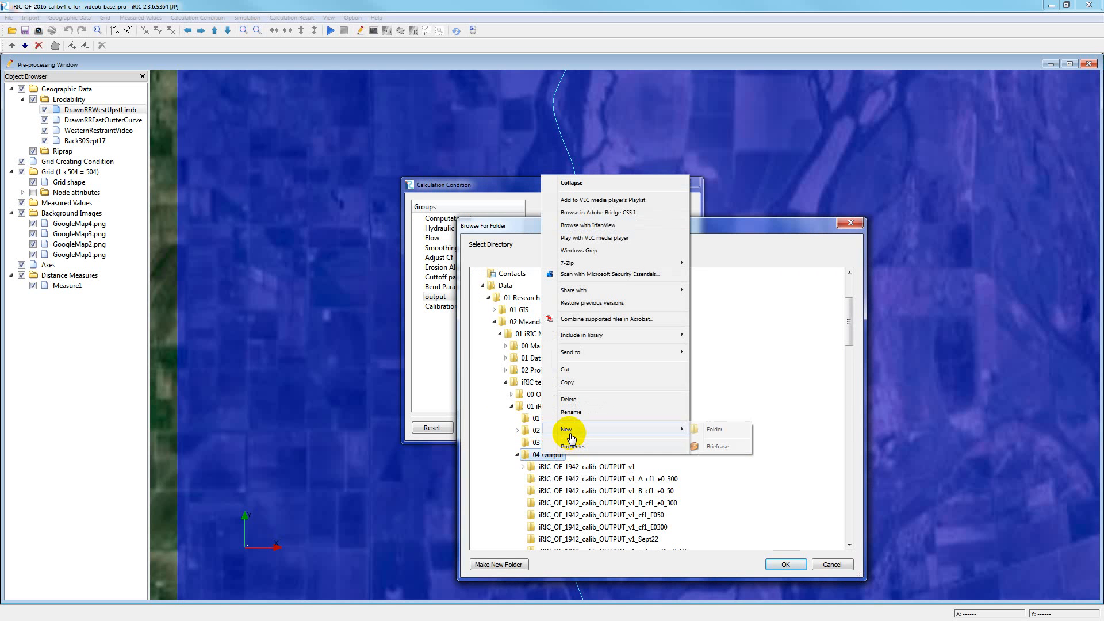
{"action": "left_click", "coordinate": [698, 427]}
{"action": "type", "text": "iRIC_OF_2016_calibv4_c_for_video6_v3"}
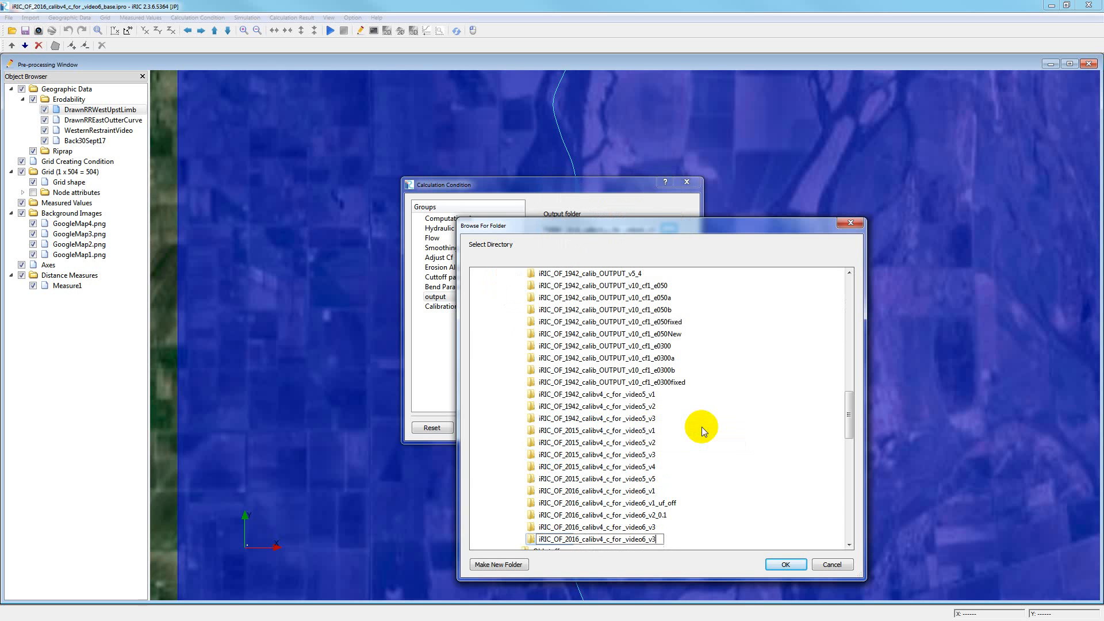
Rename the new folder iRIC_OF_2016_calibv4_c_for _video6_v_video1, choose it as the output folder, and save the calculation conditions
{"action": "left_click", "coordinate": [655, 539]}
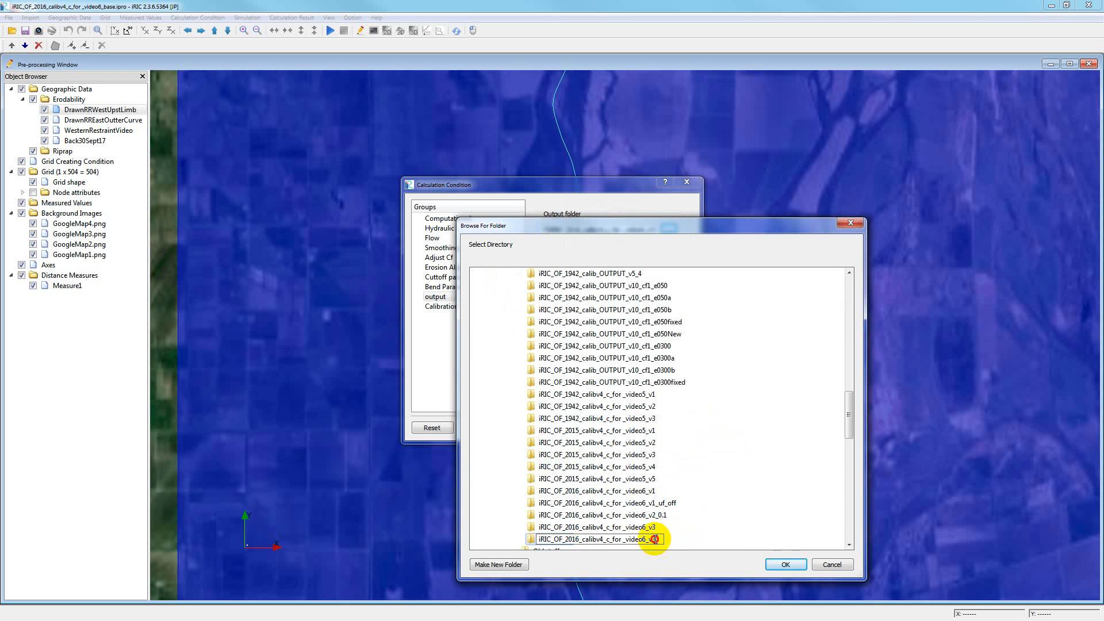
{"action": "left_click_drag", "start_coordinate": [655, 540], "coordinate": [652, 539]}
{"action": "type", "text": "ideo1"}
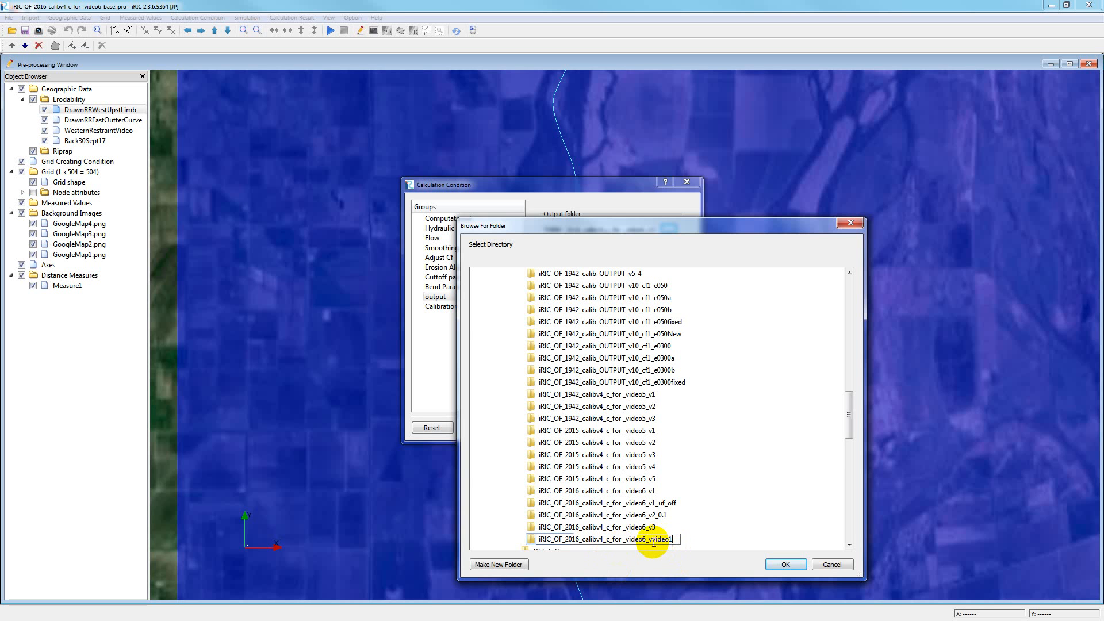
{"action": "left_click", "coordinate": [652, 540]}
{"action": "type", "text": "v"}
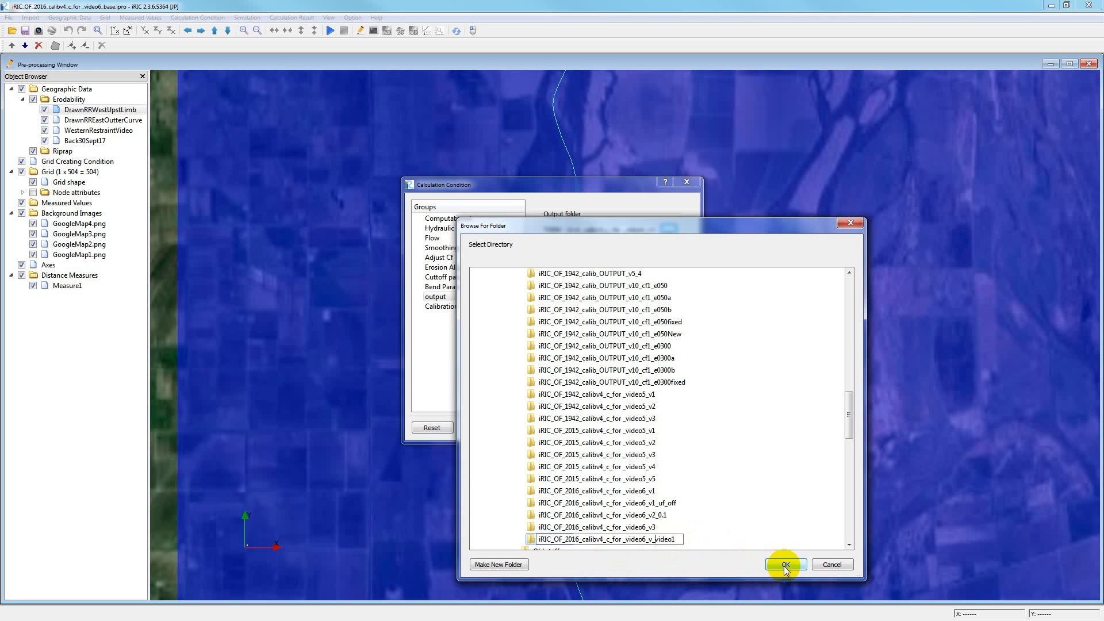
{"action": "left_click", "coordinate": [675, 539]}
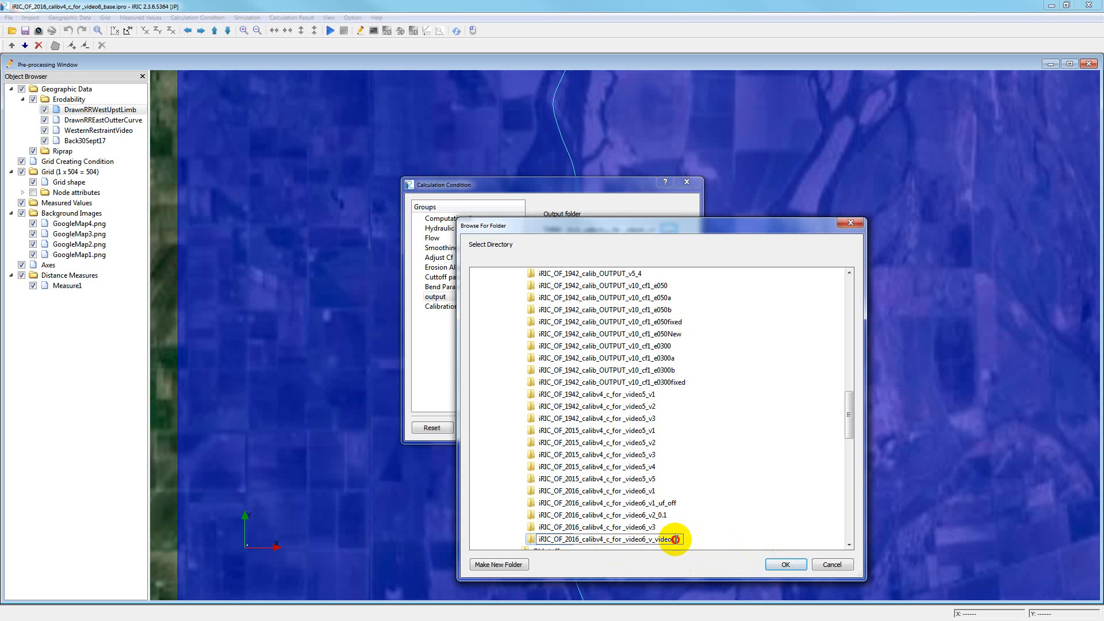
{"action": "left_click", "coordinate": [528, 540]}
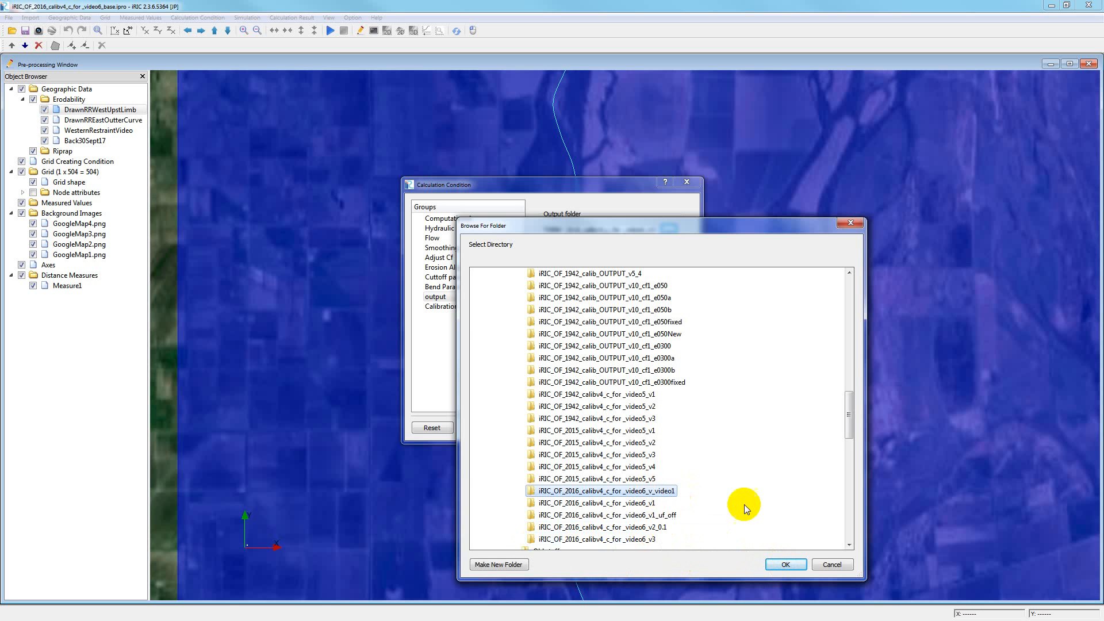
{"action": "left_click", "coordinate": [785, 564]}
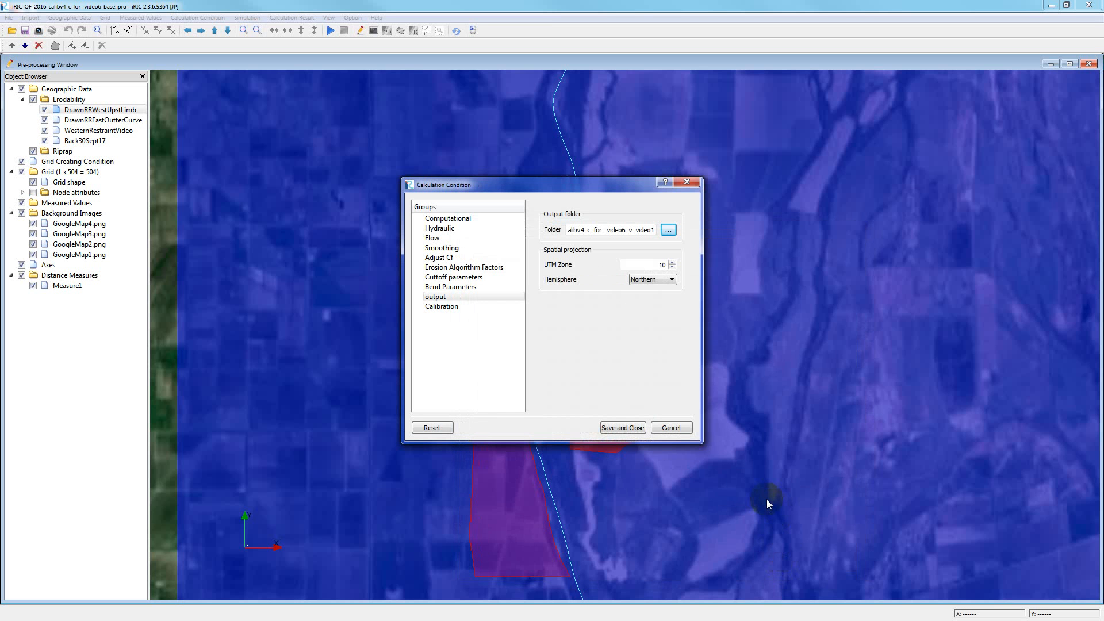
{"action": "left_click", "coordinate": [623, 428]}
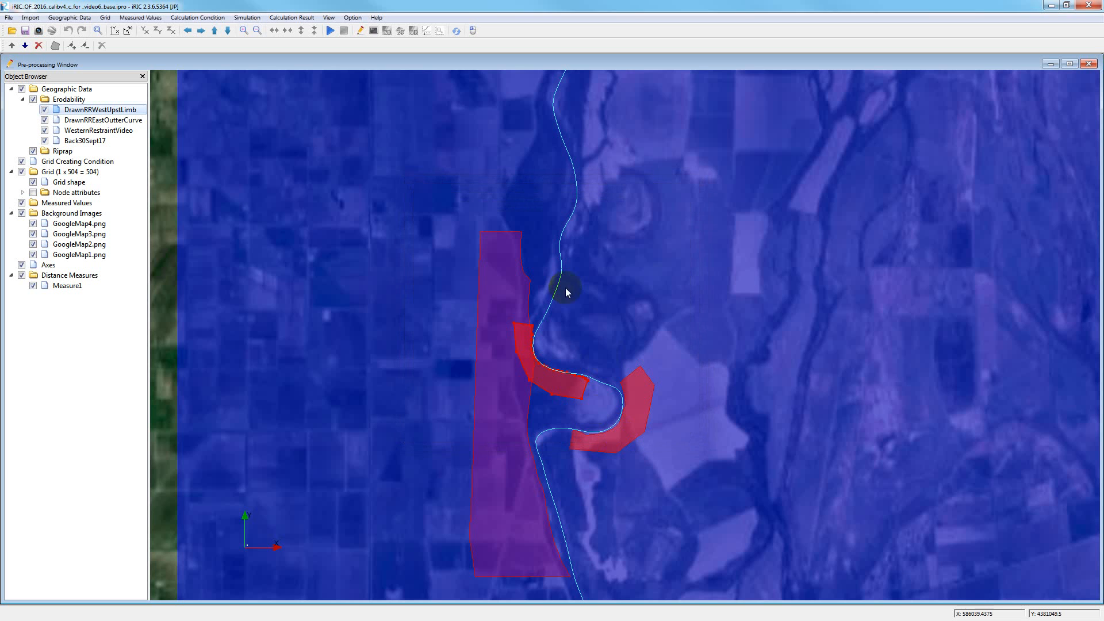
Start the solver and execute the mapping of the edited erodability polygons onto the grid
{"action": "left_click", "coordinate": [330, 30]}
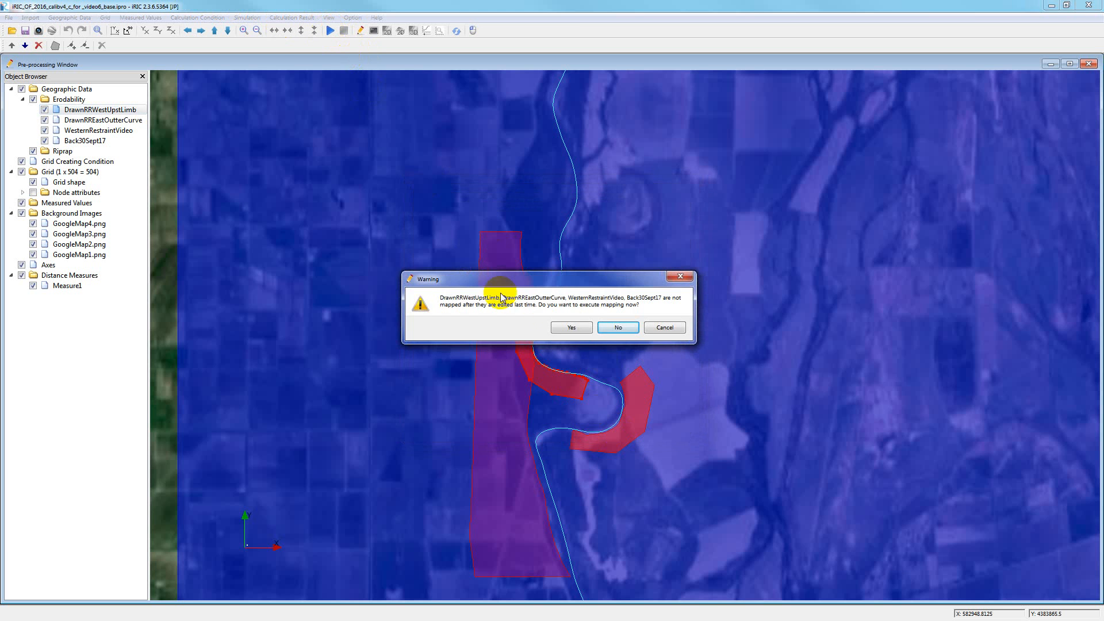
{"action": "left_click", "coordinate": [586, 329]}
{"action": "left_click", "coordinate": [618, 321]}
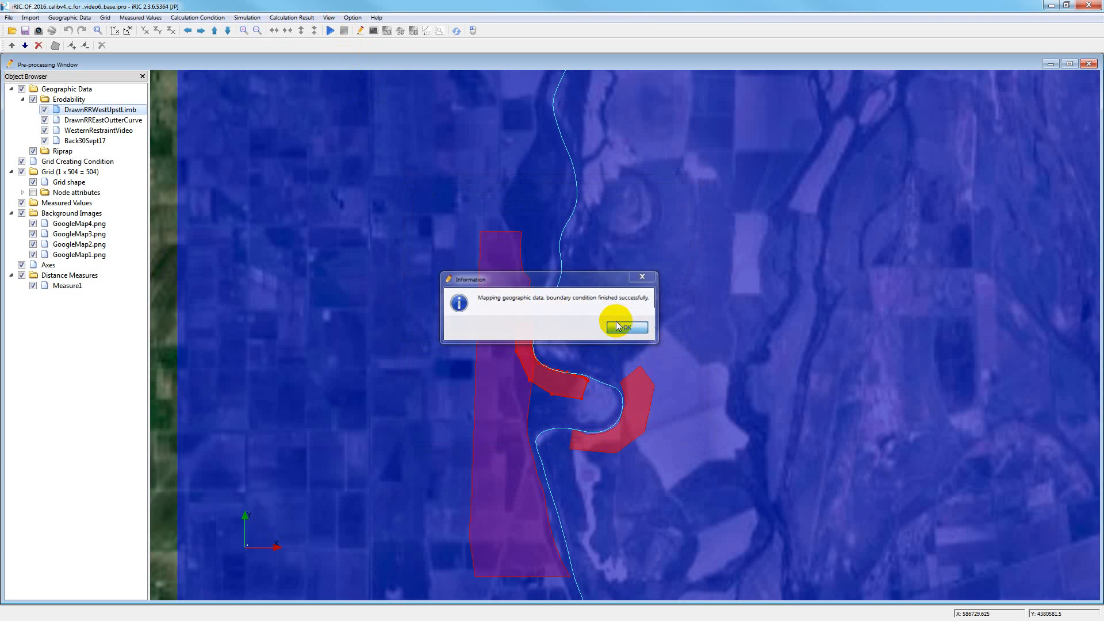
Save the project and run the solver until the calculation finishes
{"action": "left_click", "coordinate": [330, 30]}
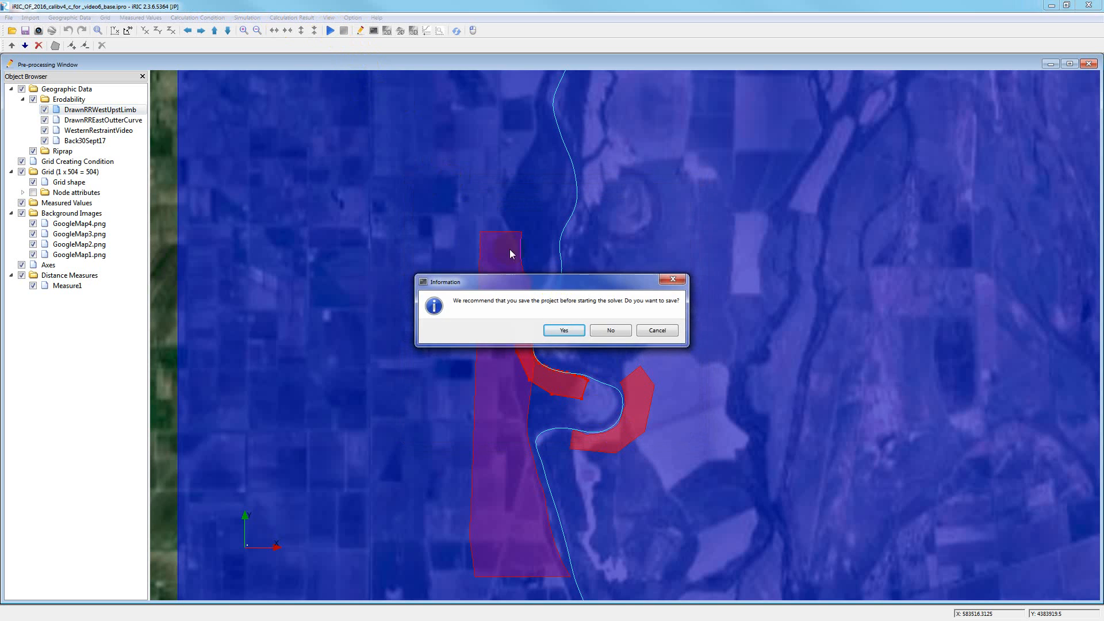
{"action": "left_click", "coordinate": [572, 332]}
{"action": "left_click", "coordinate": [266, 316]}
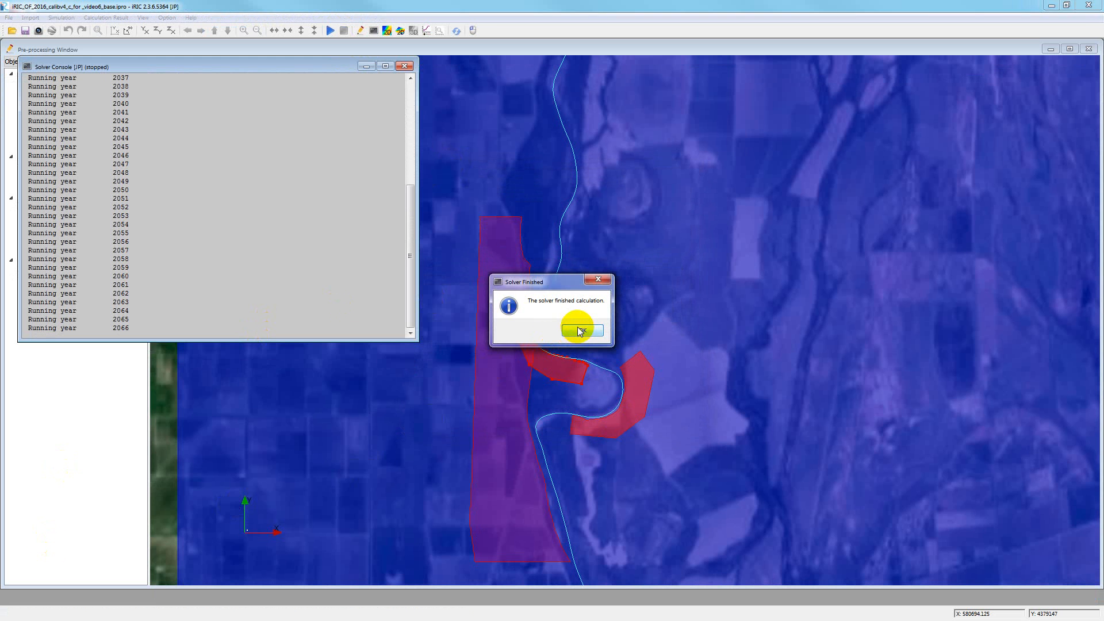
{"action": "left_click", "coordinate": [580, 331]}
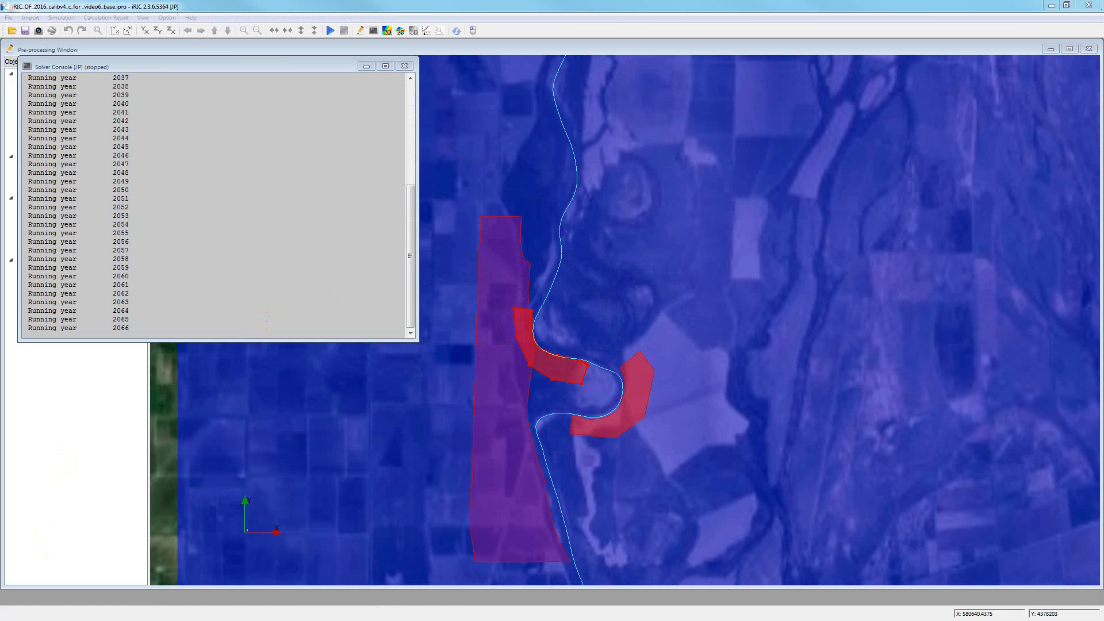
Switch to QGIS, hide the buffered revetment layer and show the Back30West99999_Sept28edited layer
{"action": "left_click", "coordinate": [377, 620]}
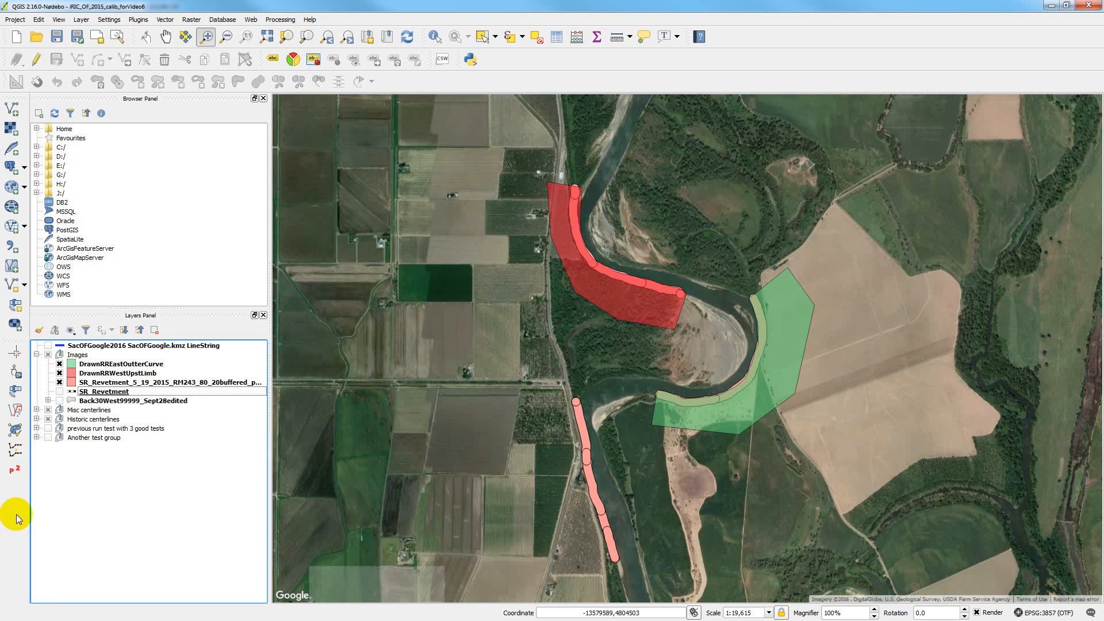
{"action": "left_click", "coordinate": [59, 382]}
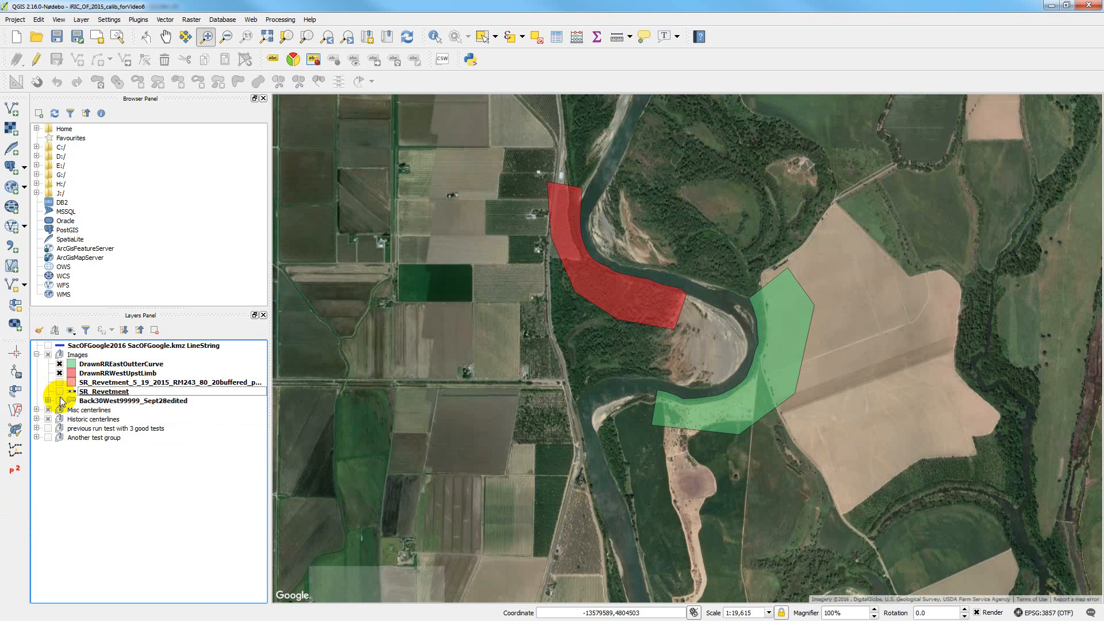
{"action": "left_click", "coordinate": [60, 399]}
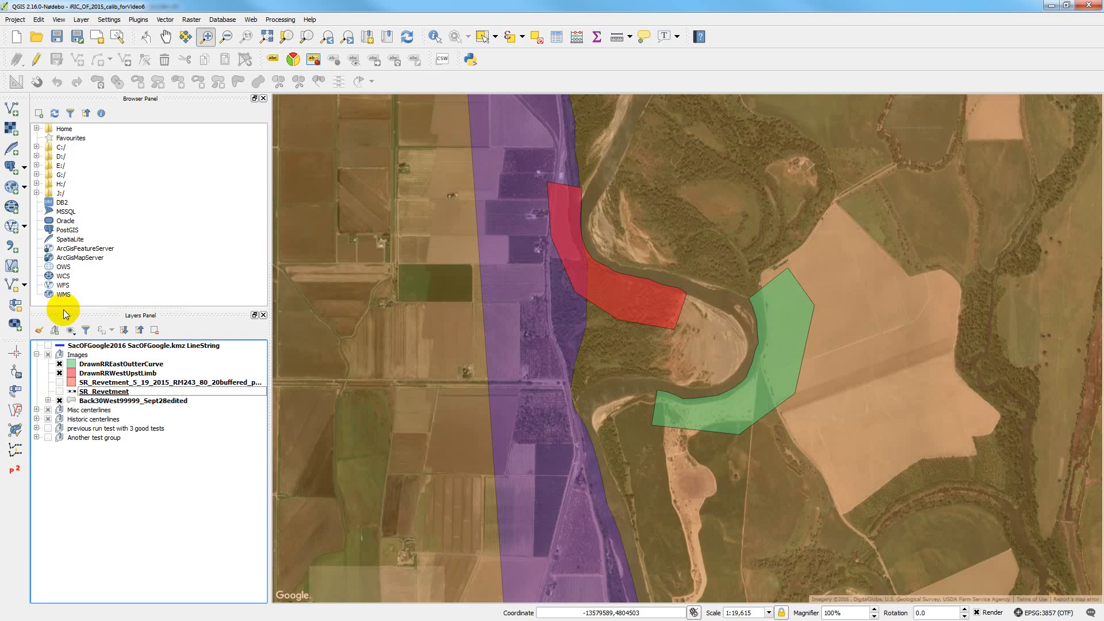
Browse for a new vector layer in the 04 Output folder and copy the name of the iRIC_OF_2016_calibv4_c_for _video6_v_video1 folder
{"action": "left_click", "coordinate": [14, 111]}
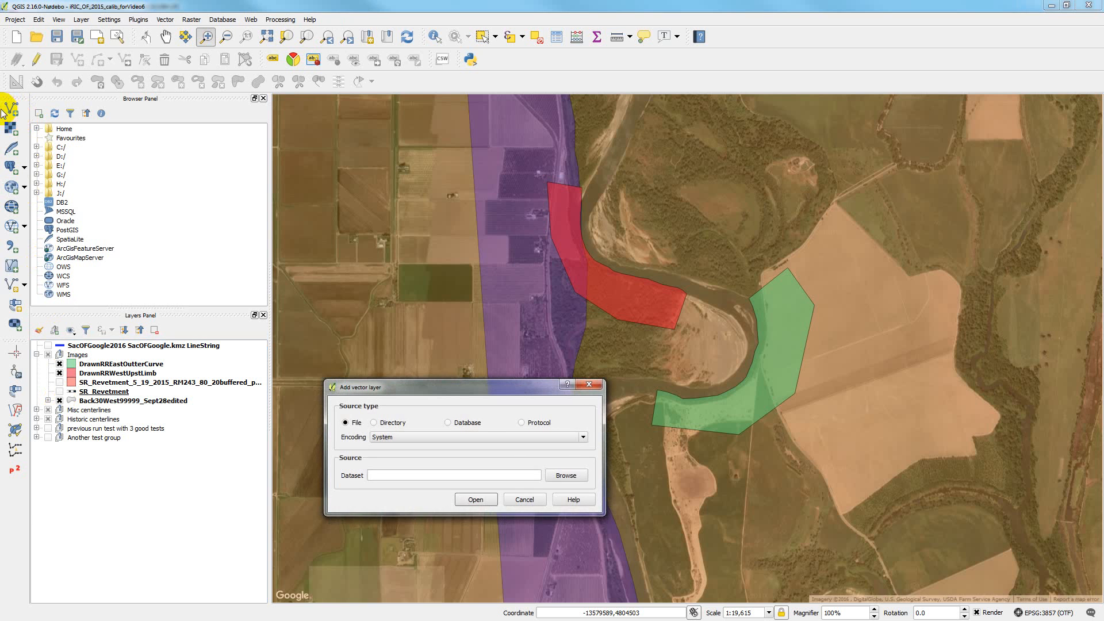
{"action": "left_click", "coordinate": [560, 475]}
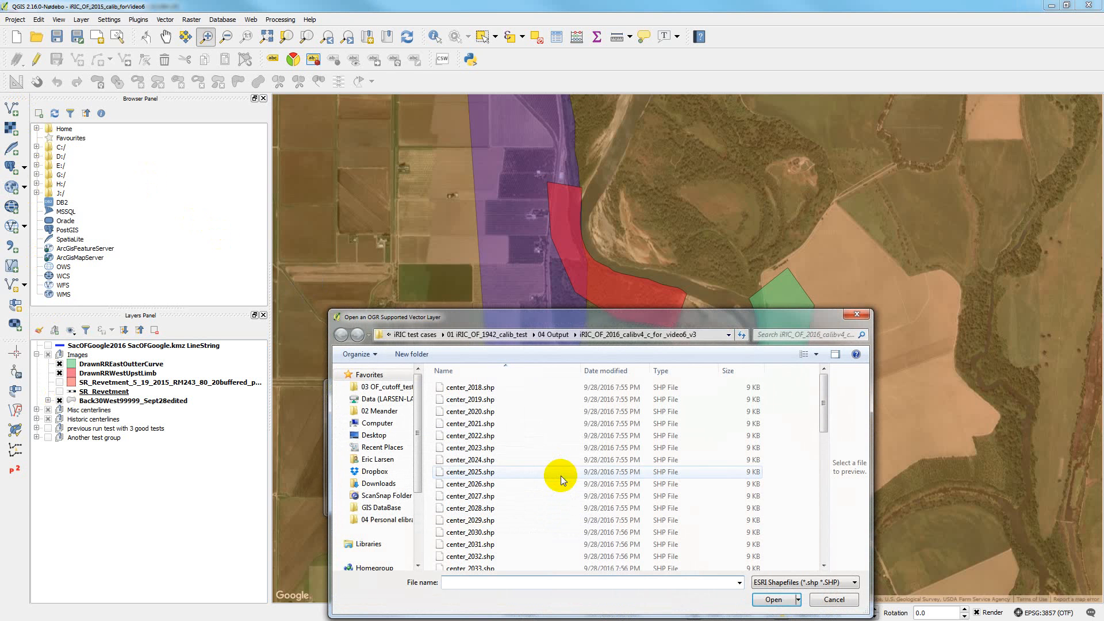
{"action": "left_click", "coordinate": [540, 337]}
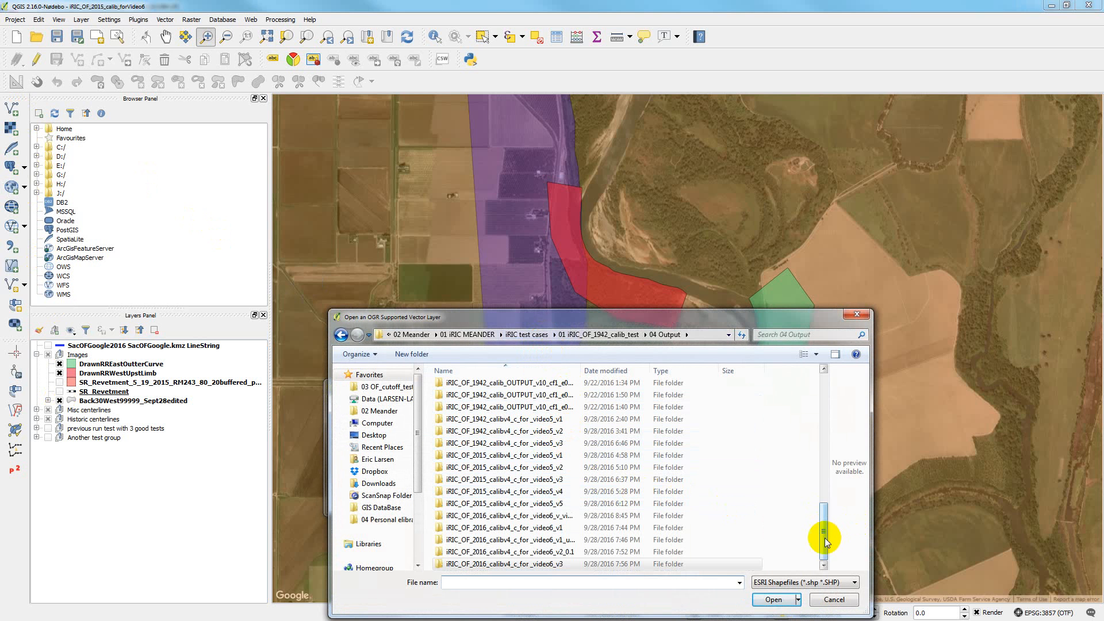
{"action": "mouse_move", "coordinate": [822, 543]}
{"action": "left_mouse_down"}
{"action": "mouse_move", "coordinate": [822, 528]}
{"action": "mouse_move", "coordinate": [822, 537]}
{"action": "left_mouse_up"}
{"action": "double_click", "coordinate": [579, 370]}
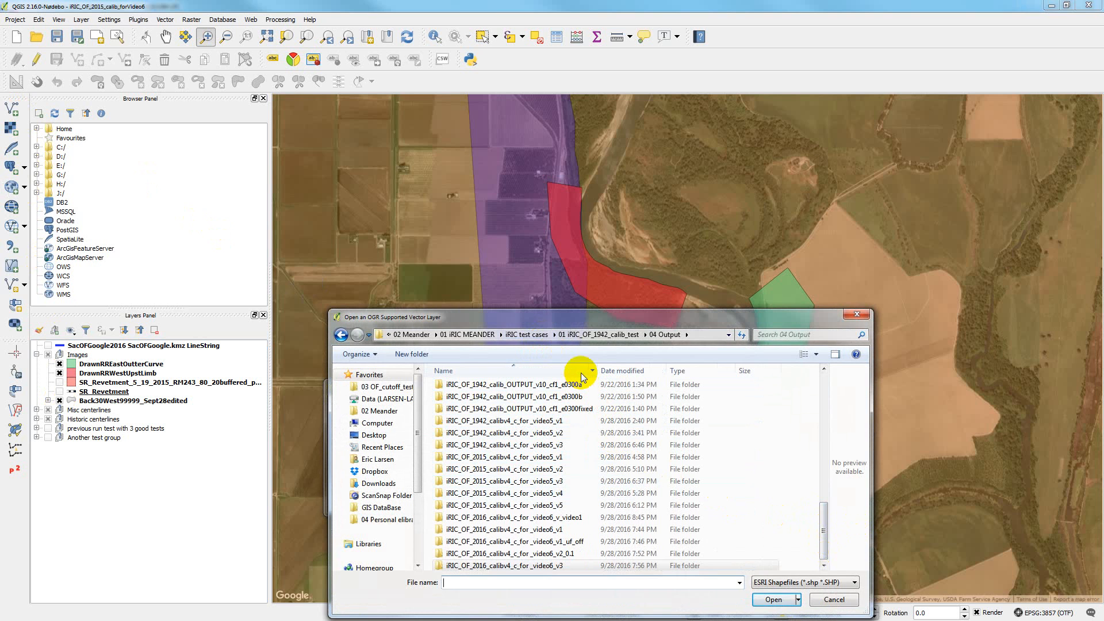
{"action": "left_click", "coordinate": [560, 518]}
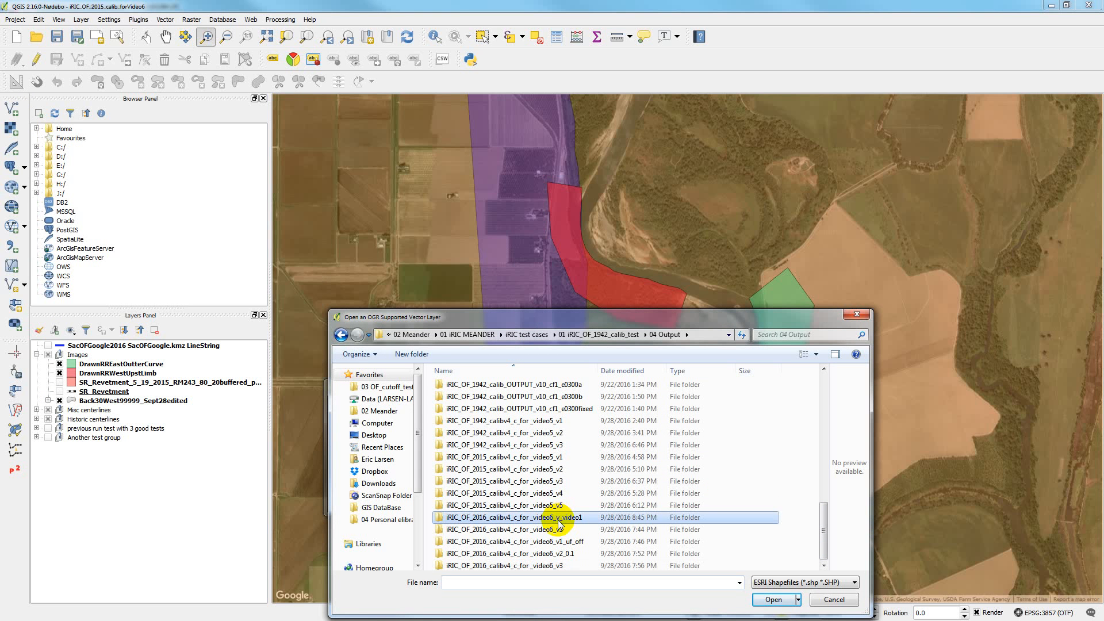
{"action": "left_click", "coordinate": [558, 518]}
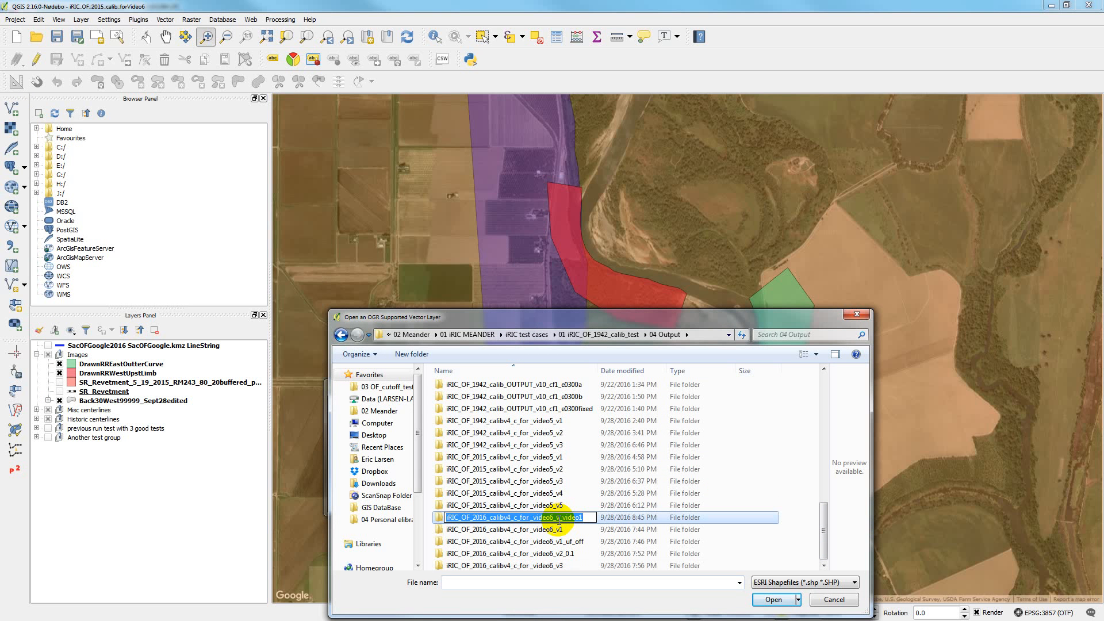
Add center_2066.shp from the iRIC_OF_2016_calibv4_c_for _video6_v_video1 folder as a vector layer
{"action": "double_click", "coordinate": [438, 517]}
{"action": "left_click_drag", "start_coordinate": [827, 412], "coordinate": [824, 563]}
{"action": "double_click", "coordinate": [496, 564]}
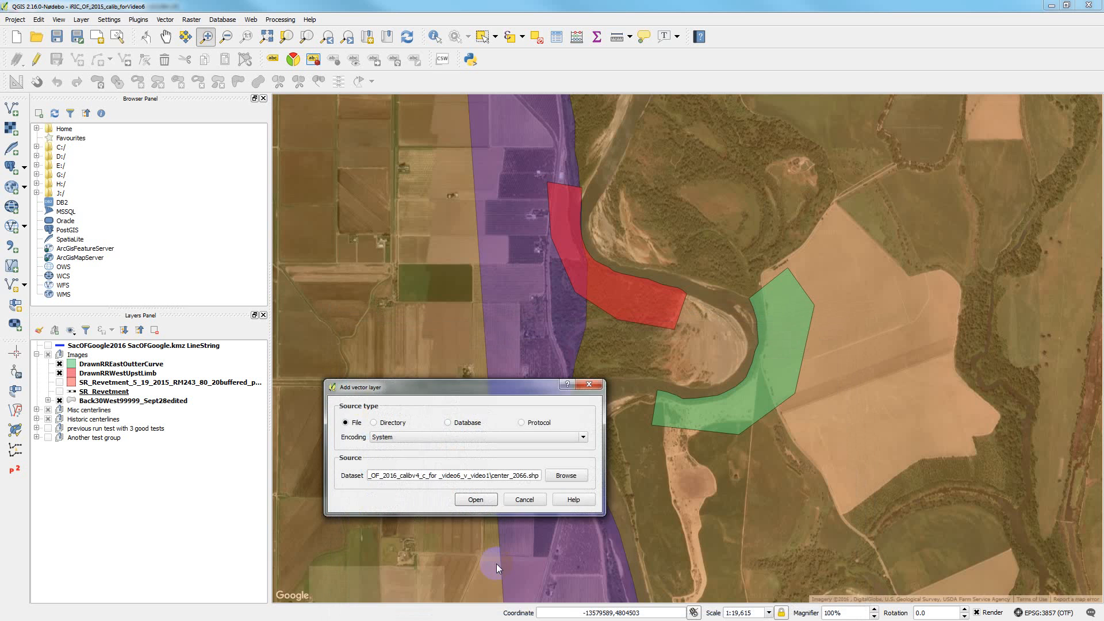
{"action": "left_click", "coordinate": [486, 504]}
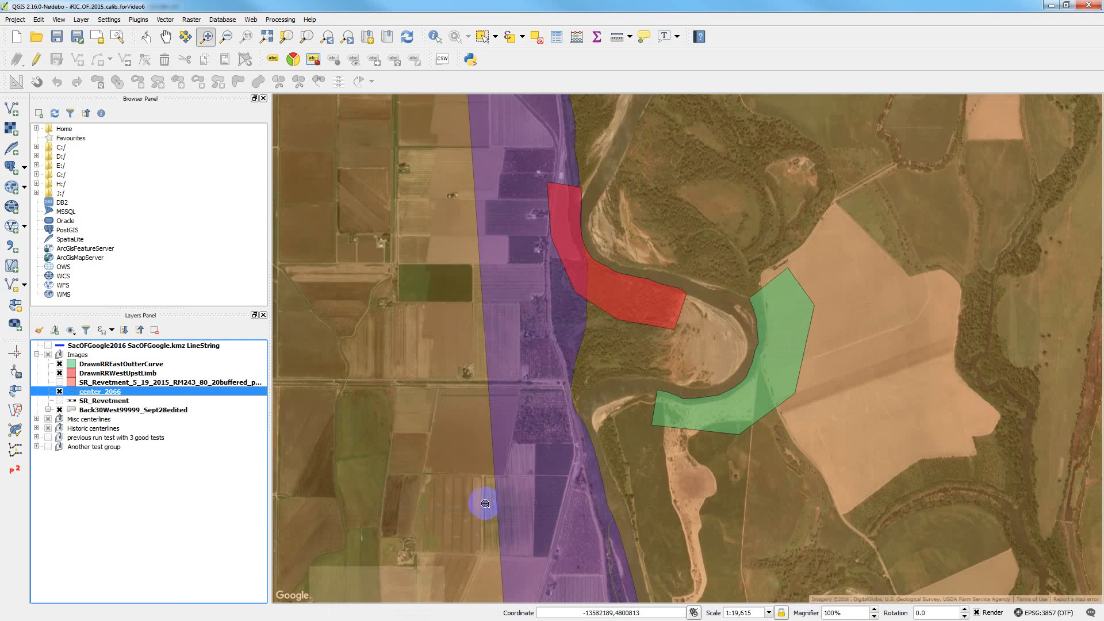
Rename the center_2066 layer to iRIC_OF_2016_calibv4_c_for _video6_v_video1_2066
{"action": "right_click", "coordinate": [77, 393]}
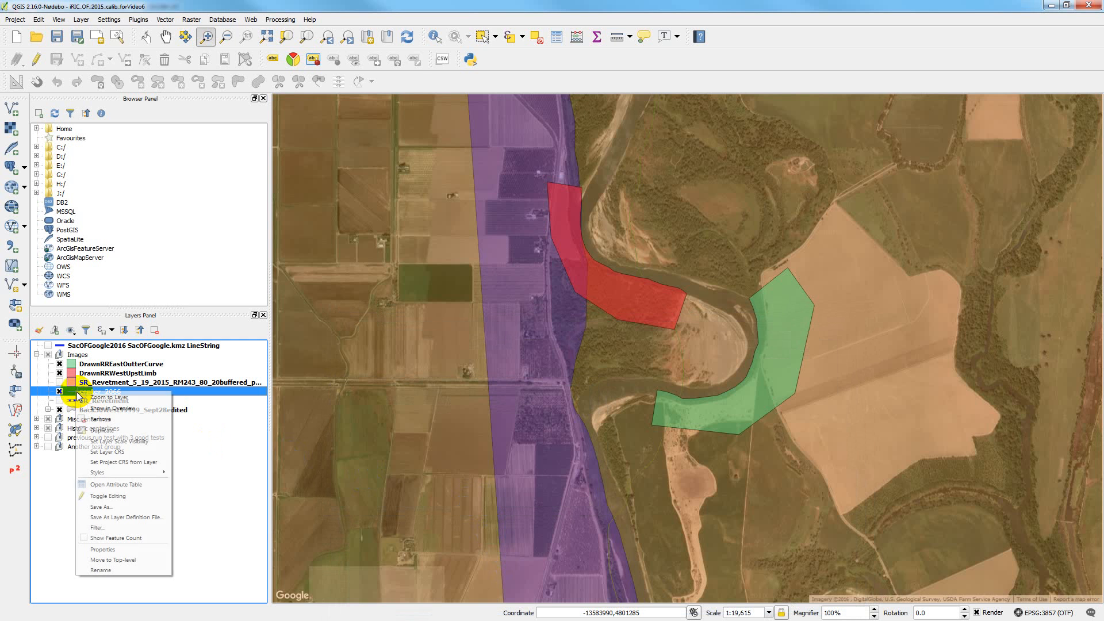
{"action": "left_click", "coordinate": [122, 568]}
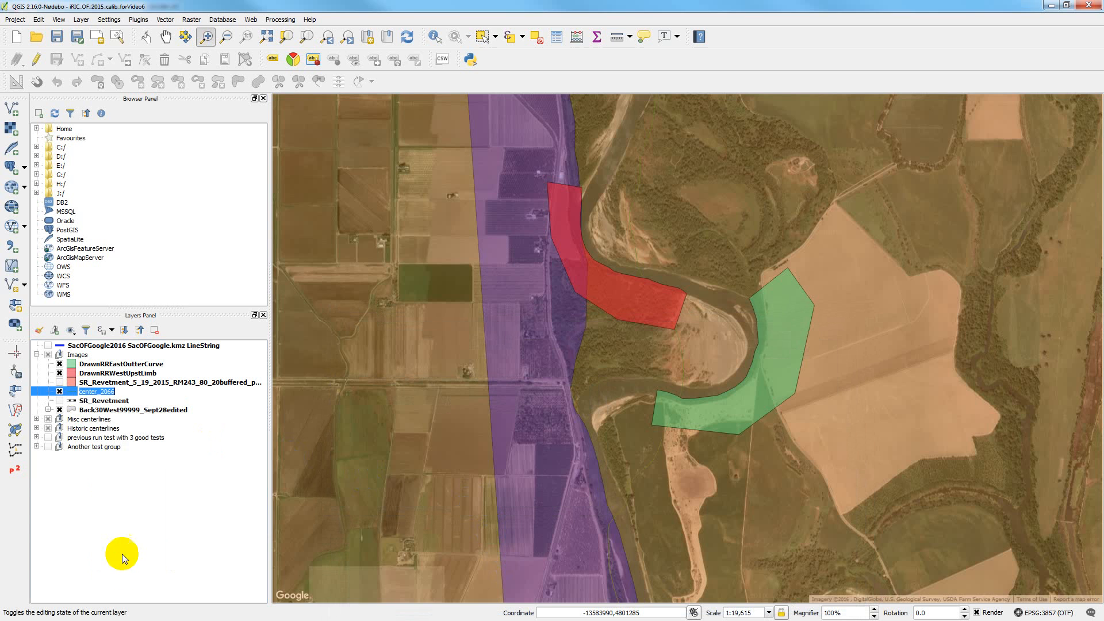
{"action": "left_click", "coordinate": [96, 392]}
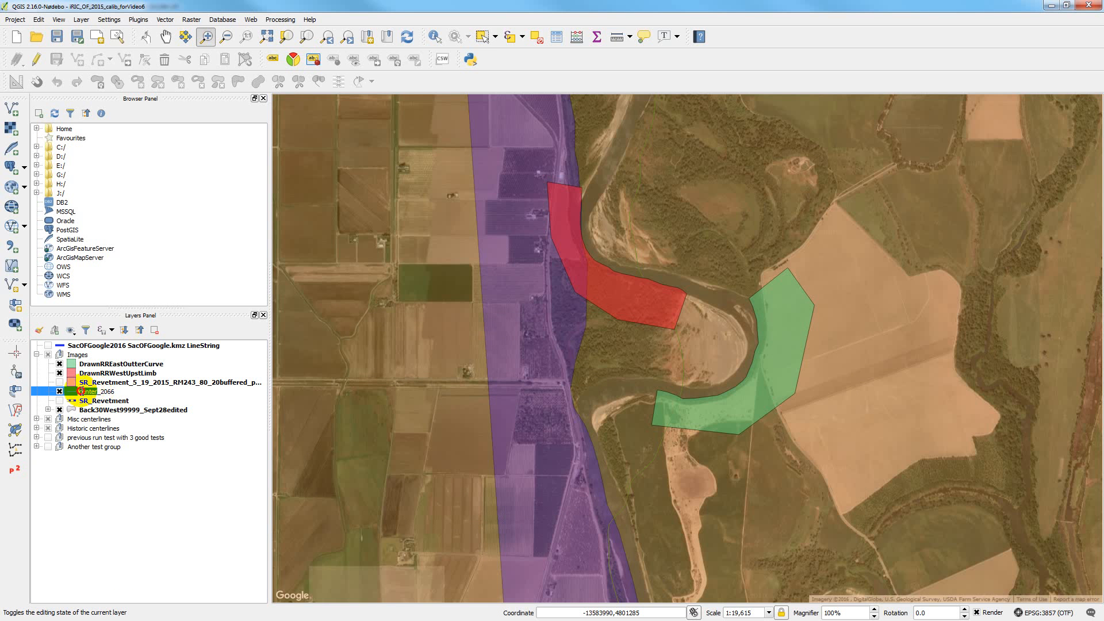
{"action": "left_click_drag", "start_coordinate": [97, 392], "coordinate": [74, 395]}
{"action": "type", "text": "iRIC_OF_2016_calibv4_c_for _video6_v_video1"}
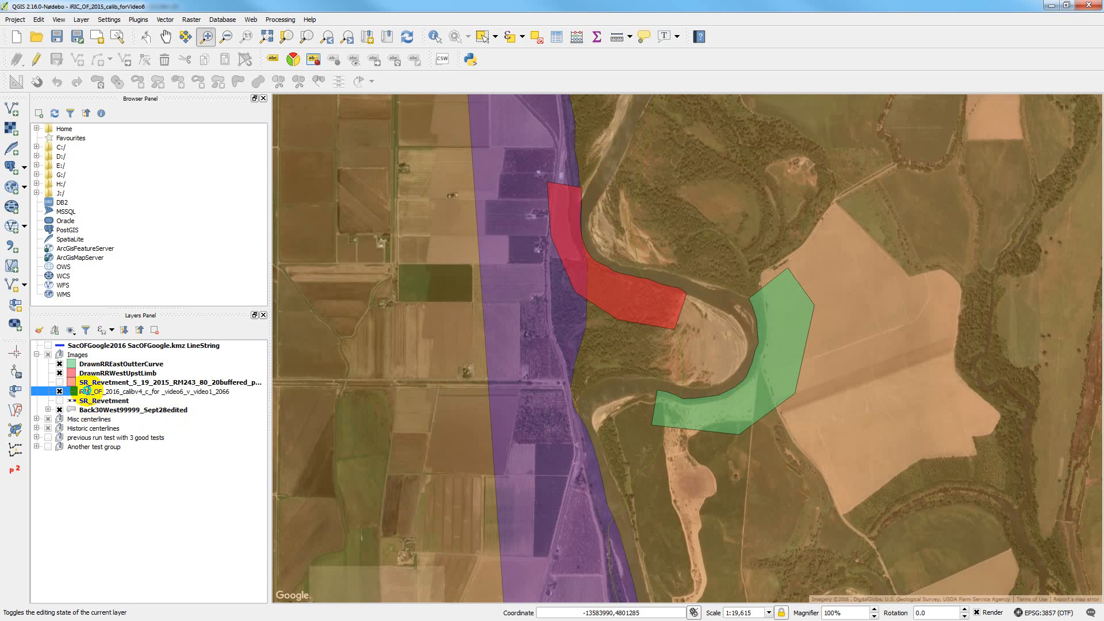
{"action": "right_click", "coordinate": [86, 390]}
{"action": "left_click", "coordinate": [76, 395]}
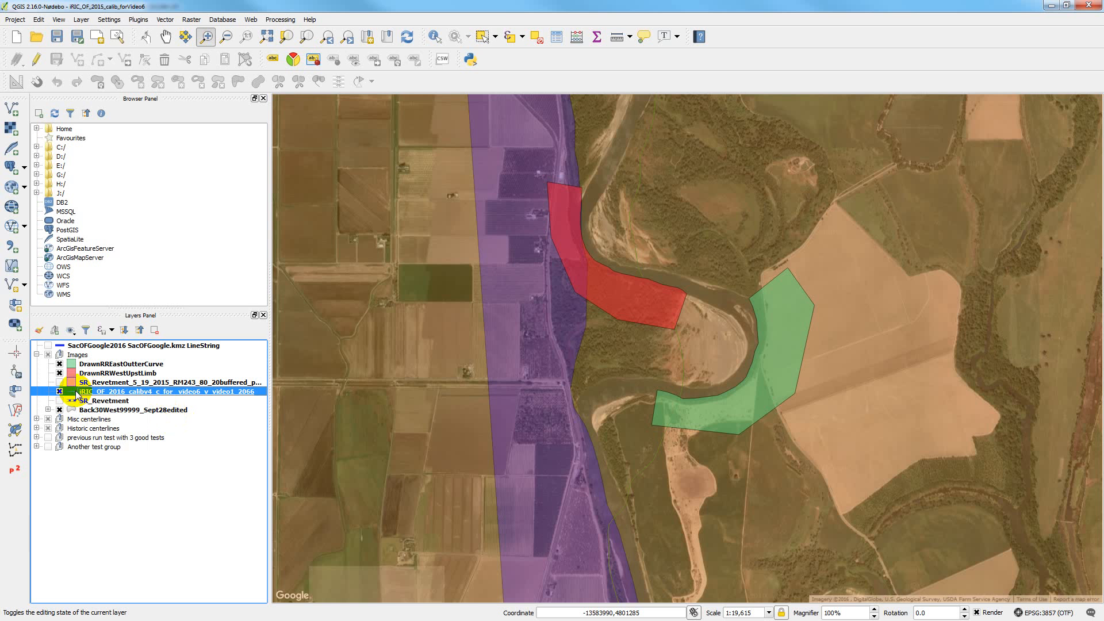
Style the renamed 2066 centerline layer with the Channel line symbol and colour it bright green
{"action": "right_click", "coordinate": [76, 395]}
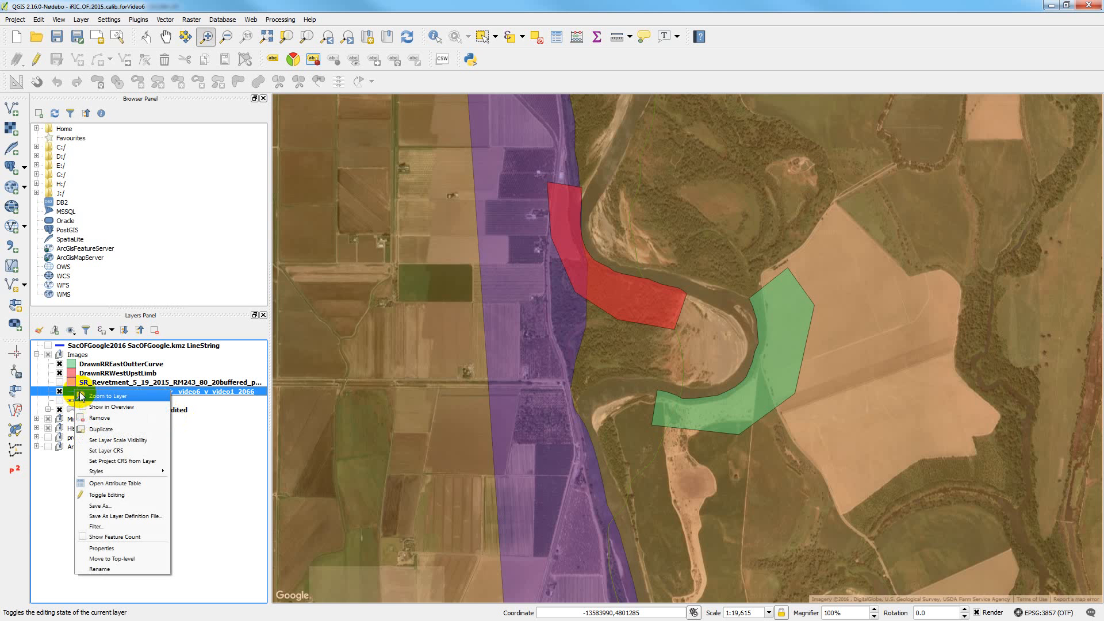
{"action": "left_click", "coordinate": [122, 549]}
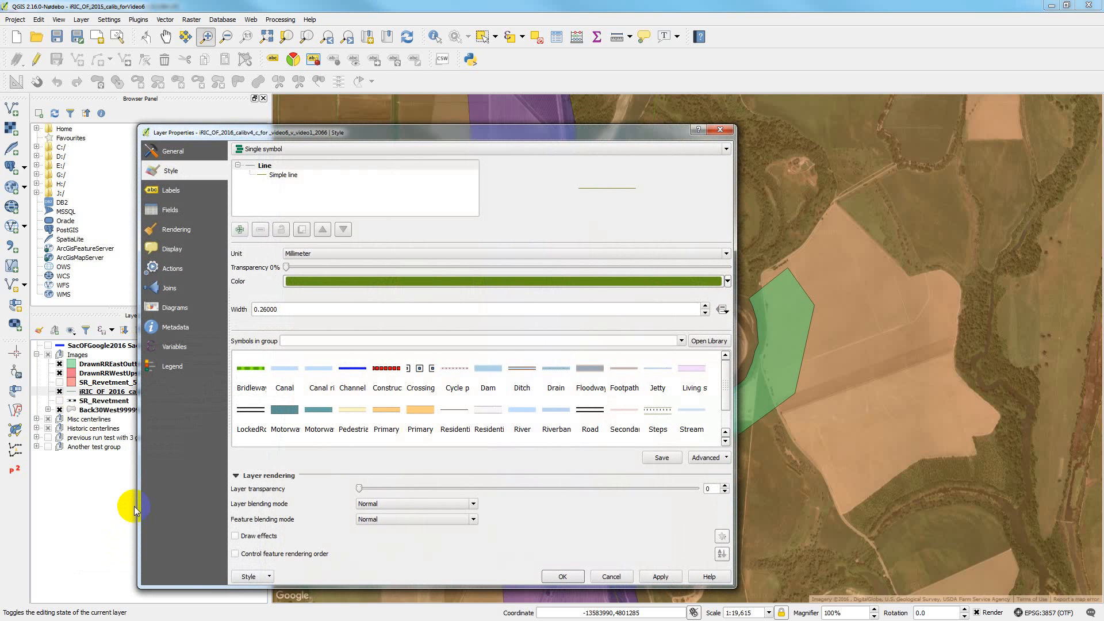
{"action": "left_click", "coordinate": [351, 368]}
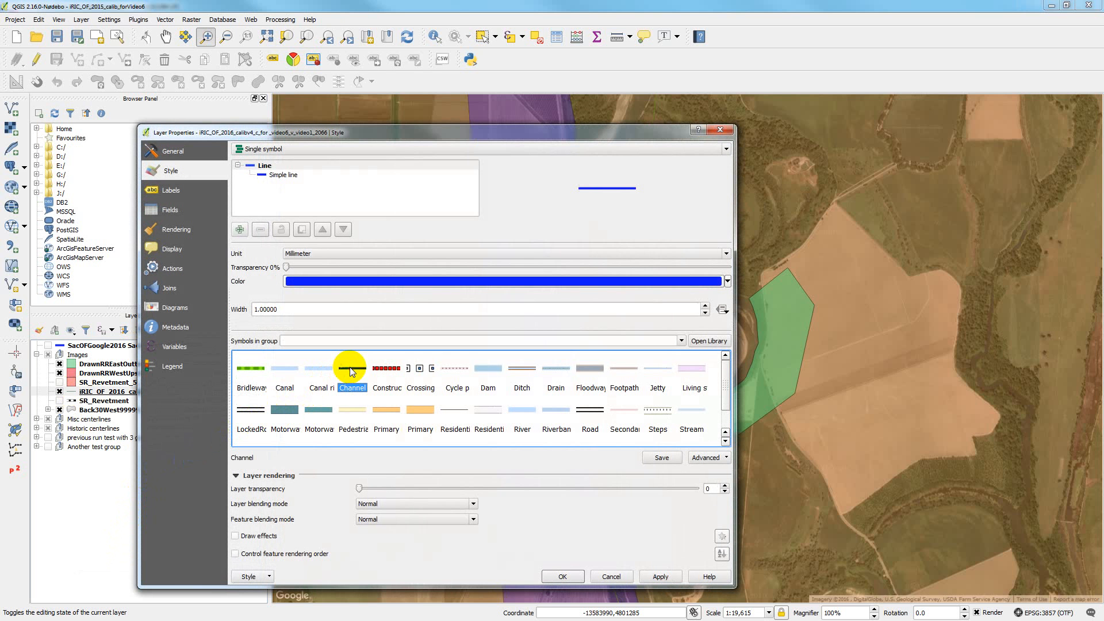
{"action": "left_click", "coordinate": [726, 281]}
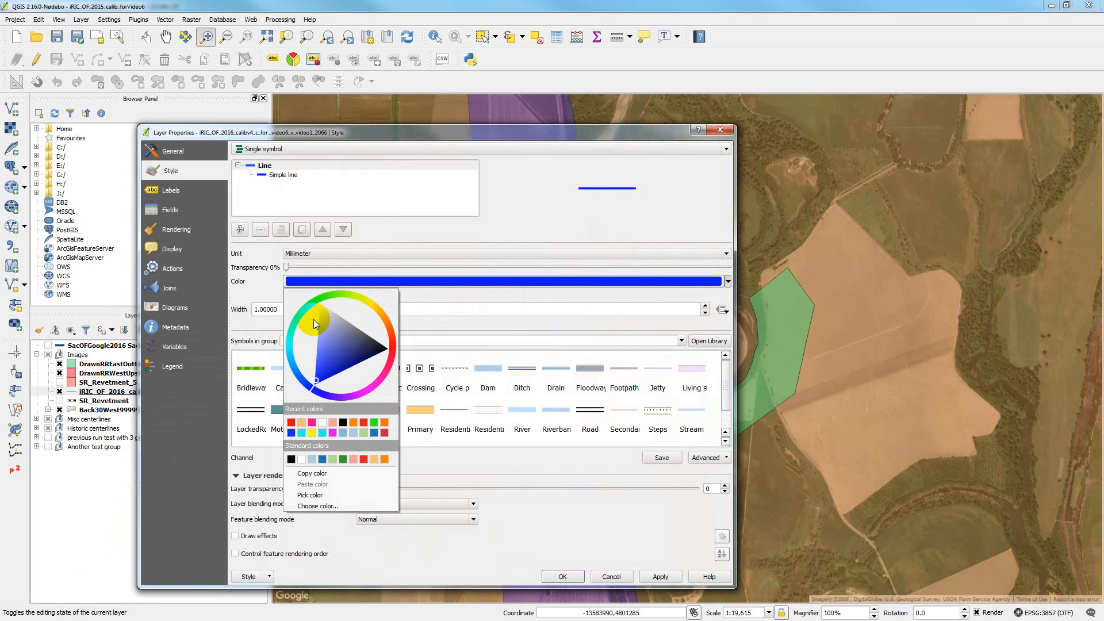
{"action": "left_click", "coordinate": [319, 298]}
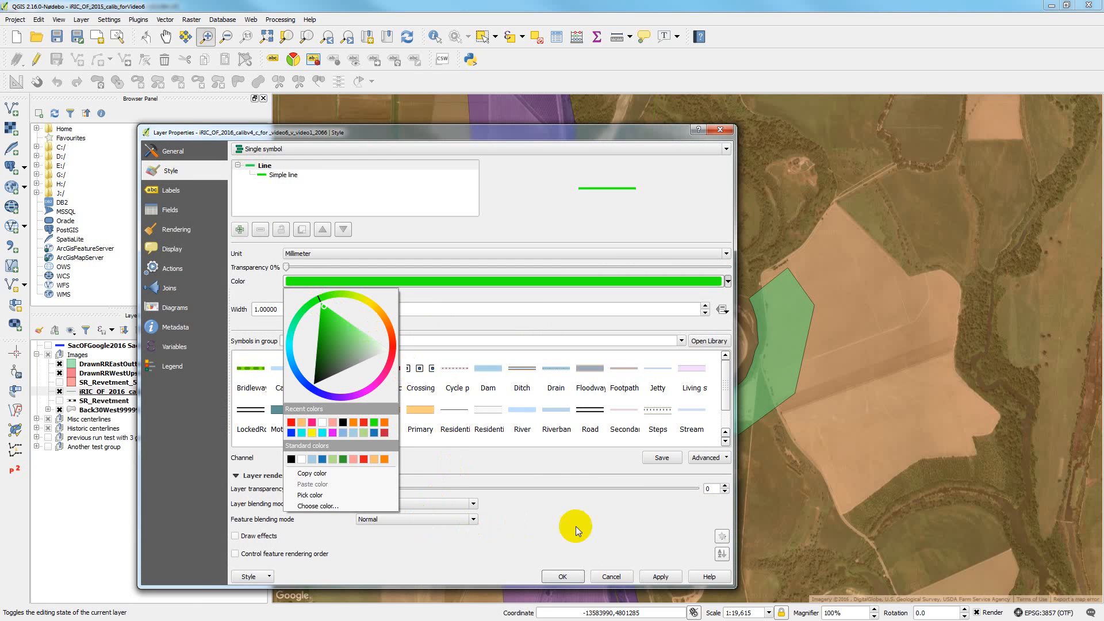
{"action": "left_click", "coordinate": [579, 576]}
{"action": "left_click", "coordinate": [578, 575]}
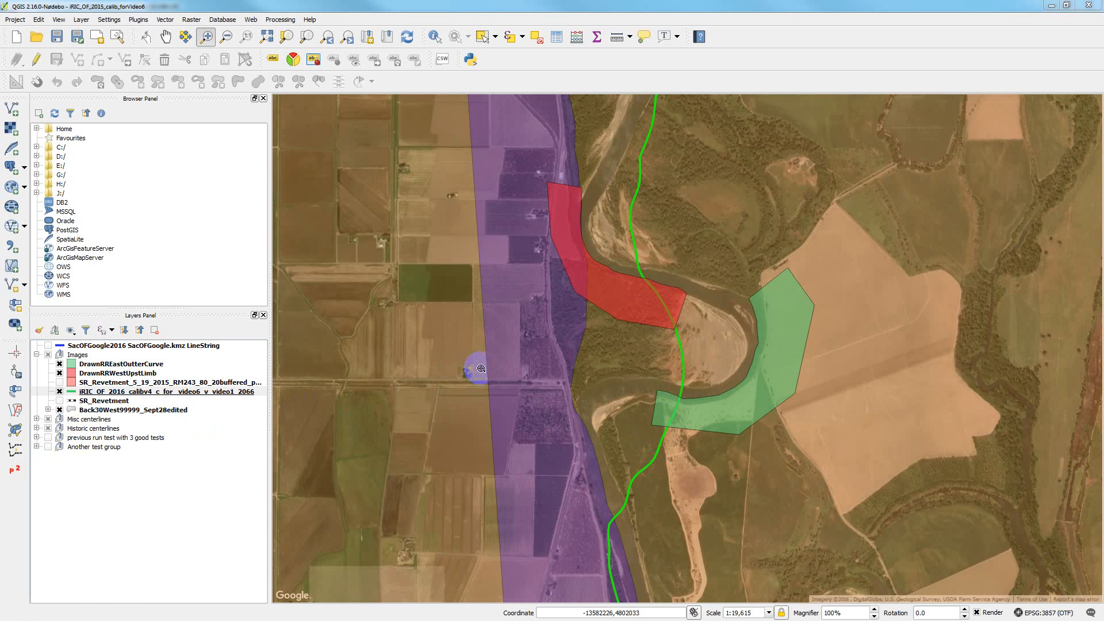
Switch to iRIC and set the calculation condition's smoothing to a filter spacing of 2 nodes and a smoothing distance of 5
{"action": "left_click", "coordinate": [1052, 7]}
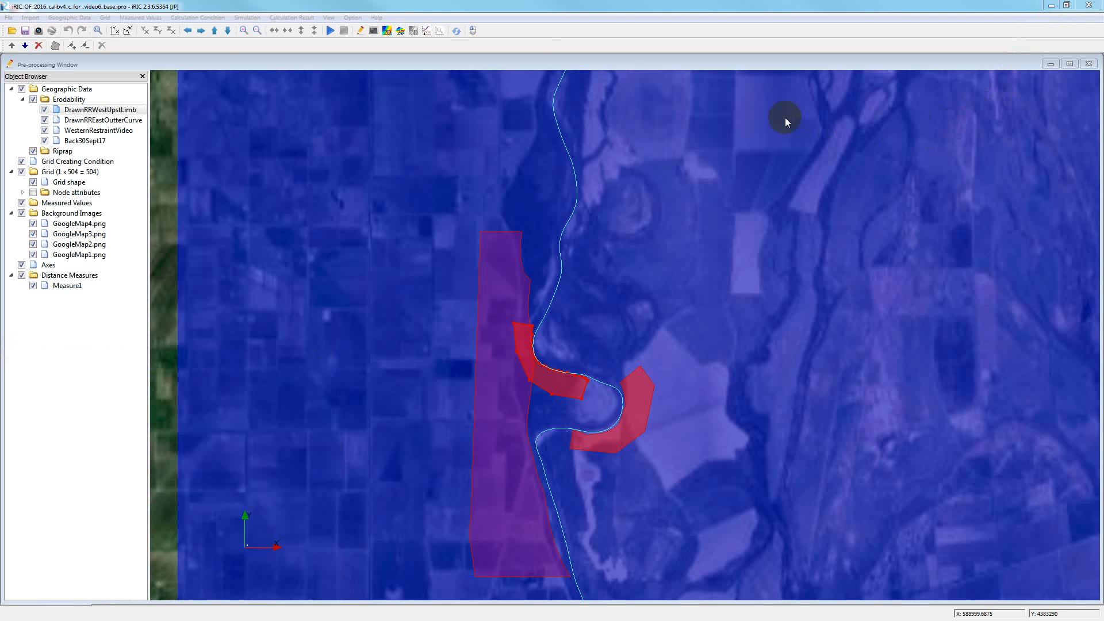
{"action": "left_click", "coordinate": [205, 17]}
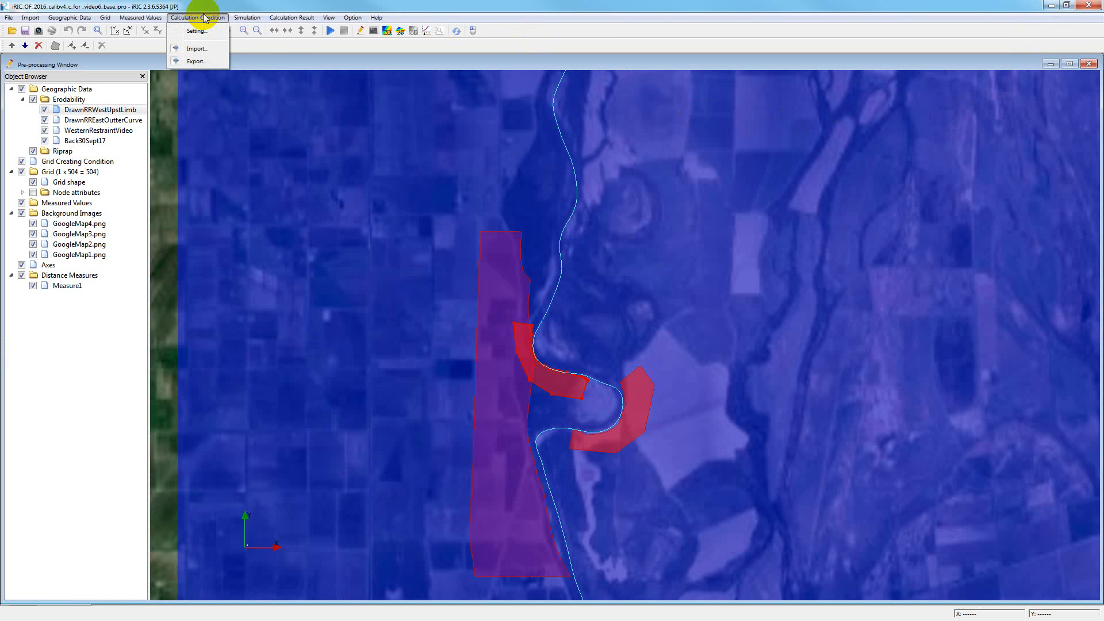
{"action": "left_click", "coordinate": [212, 32]}
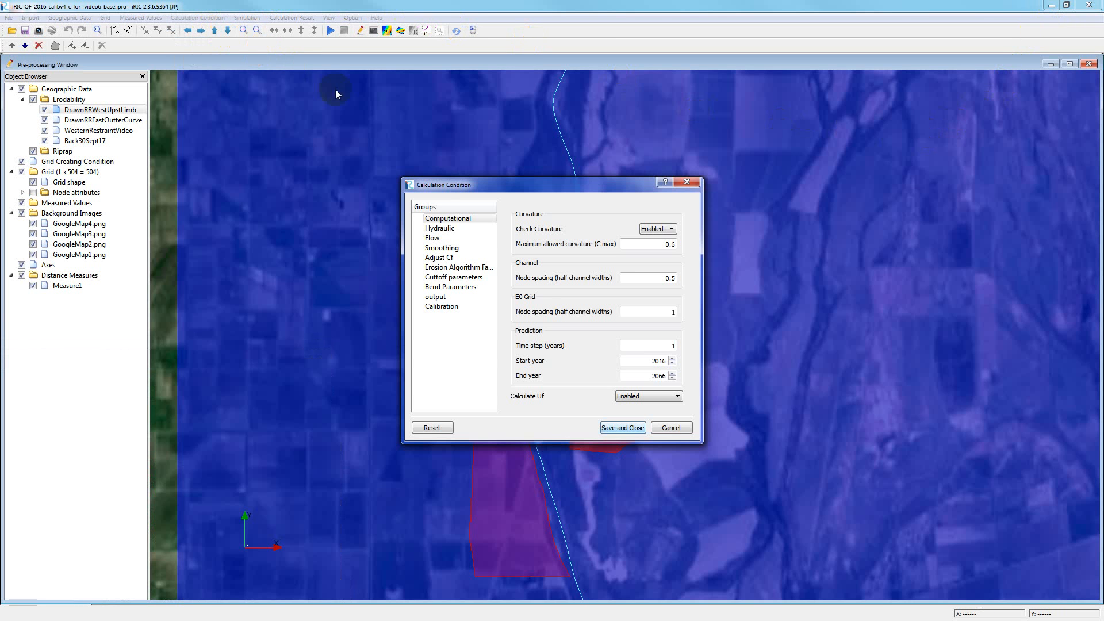
{"action": "left_click", "coordinate": [444, 247]}
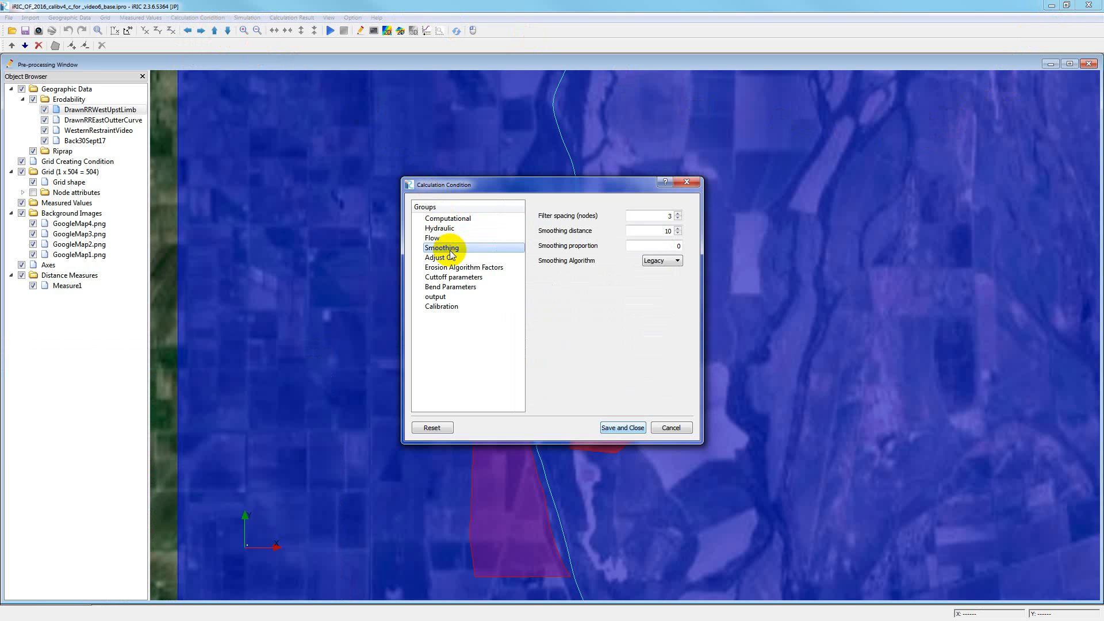
{"action": "left_click", "coordinate": [634, 216]}
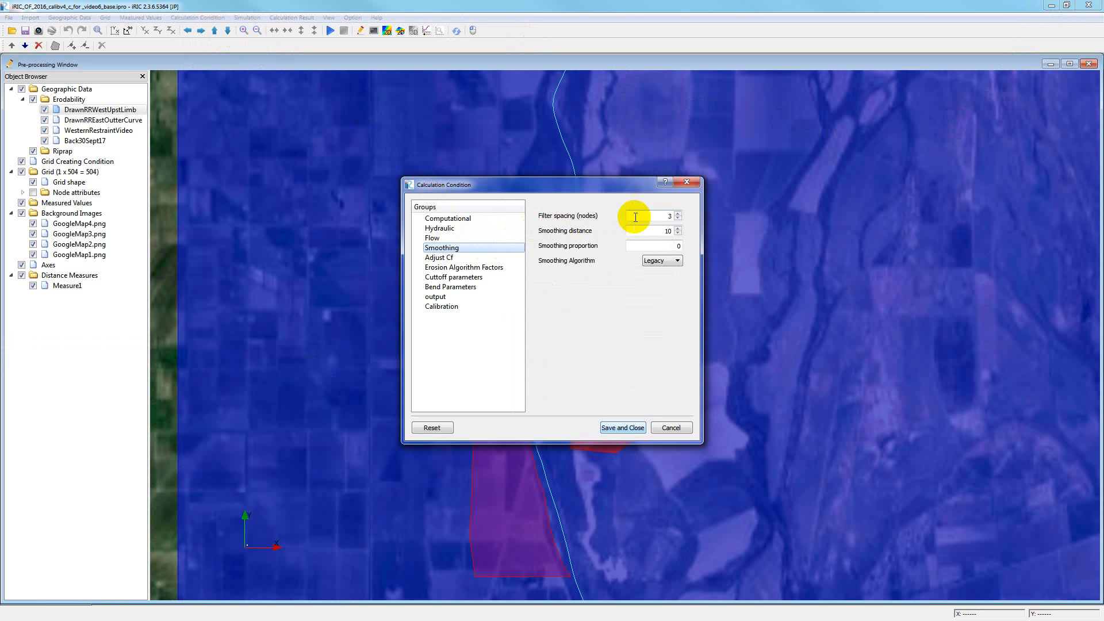
{"action": "left_click", "coordinate": [666, 230]}
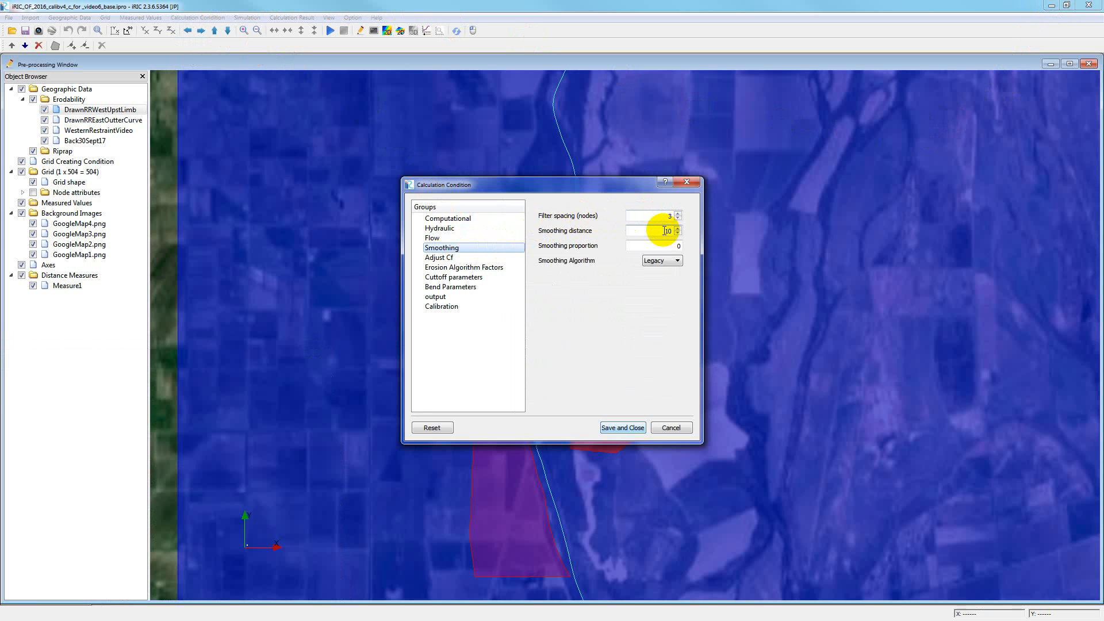
{"action": "left_click", "coordinate": [669, 215]}
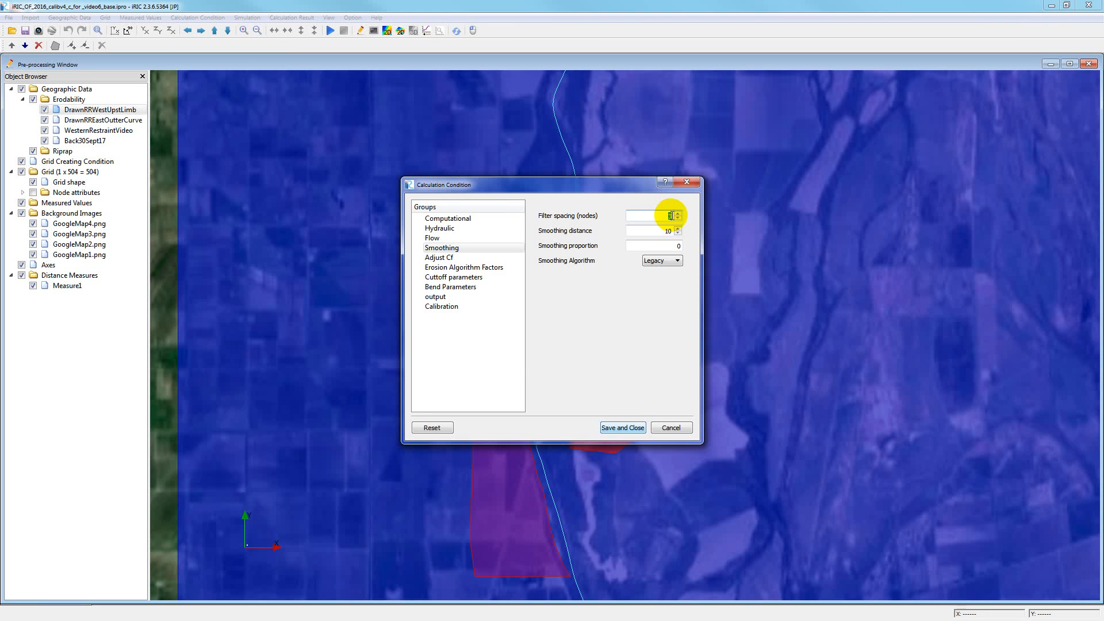
{"action": "double_click", "coordinate": [671, 230]}
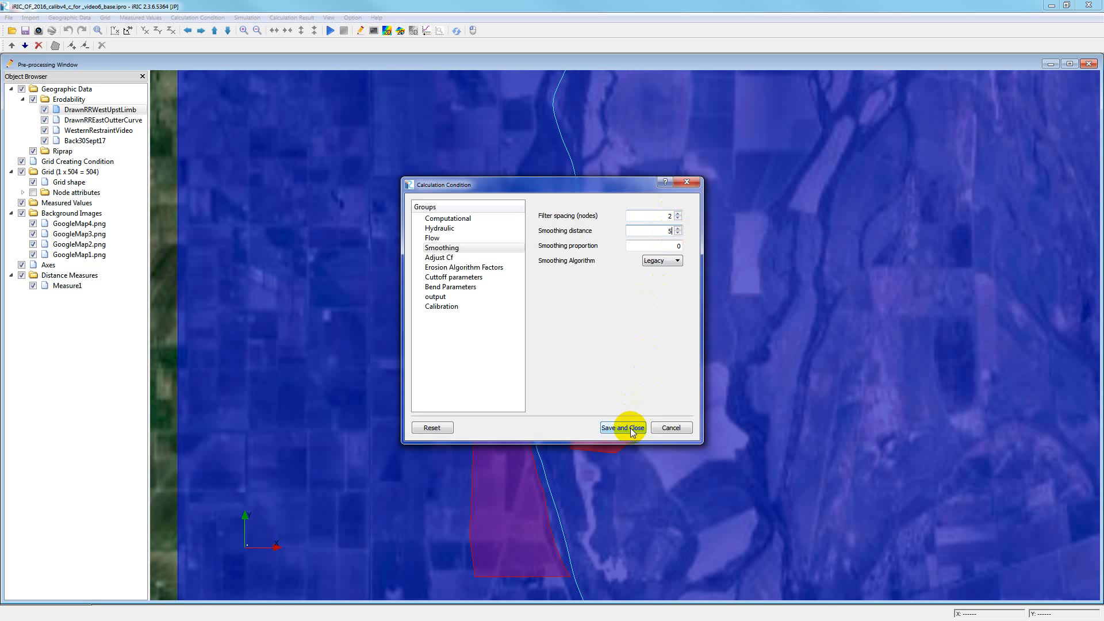
Browse for the output folder and copy the name of the existing iRIC_OF_2016_calibv4_c_for _video6_v_video1 folder
{"action": "left_click", "coordinate": [457, 297]}
{"action": "left_click", "coordinate": [666, 230]}
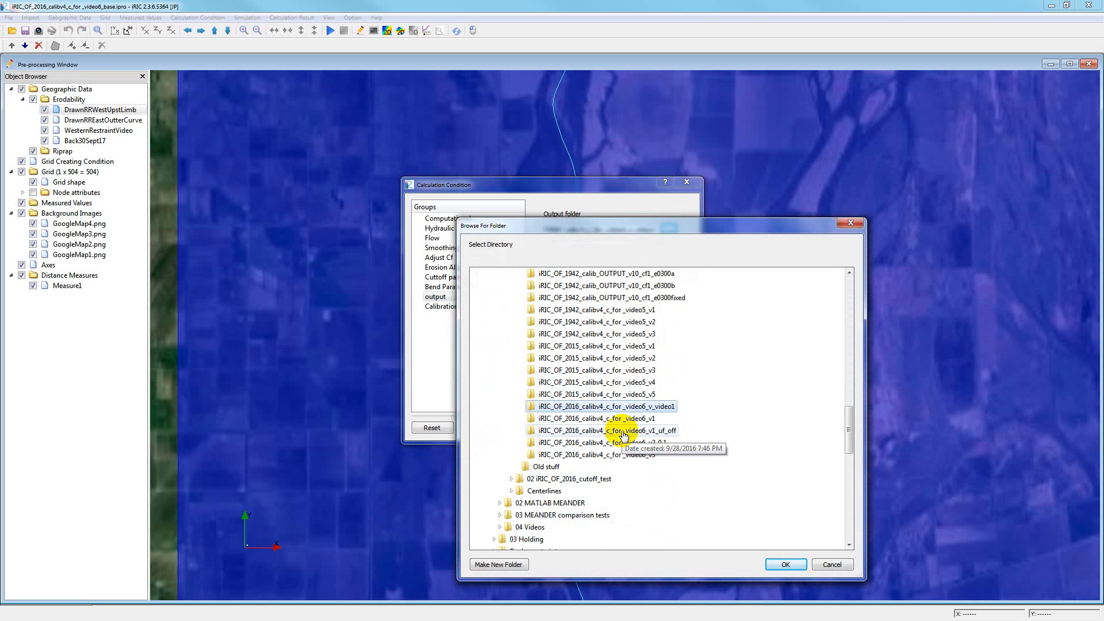
{"action": "right_click", "coordinate": [631, 407]}
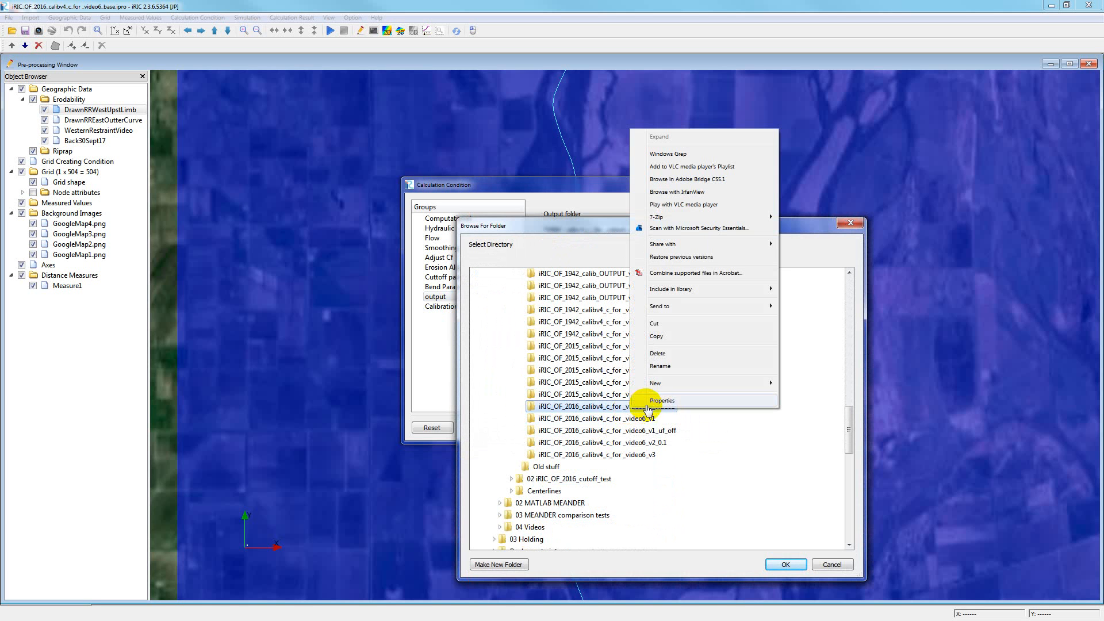
{"action": "left_click", "coordinate": [659, 365]}
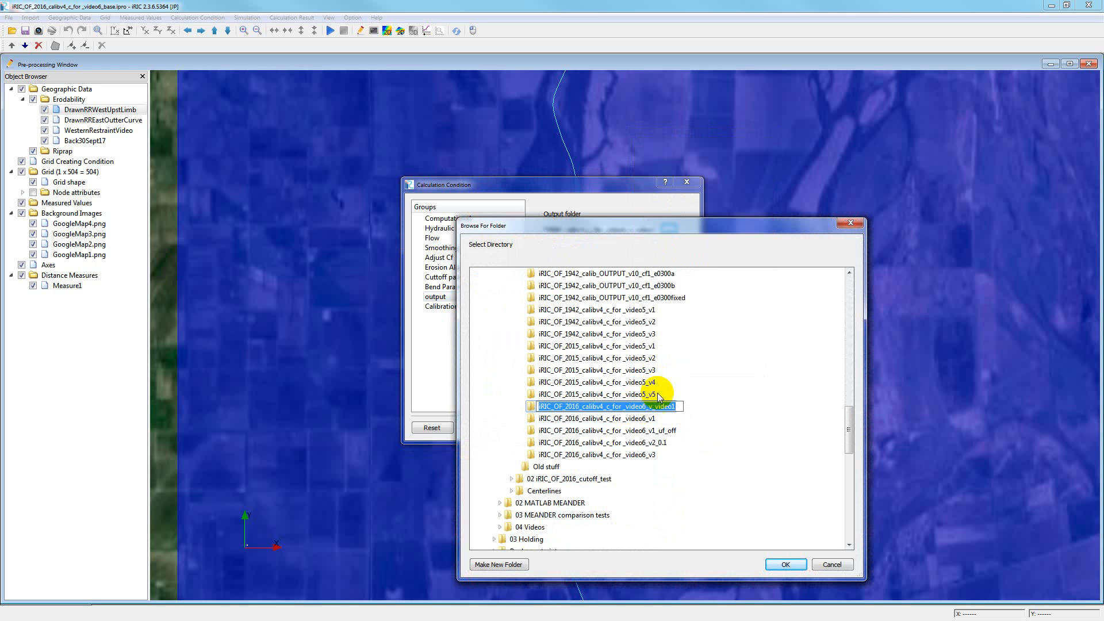
{"action": "key", "text": "Right"}
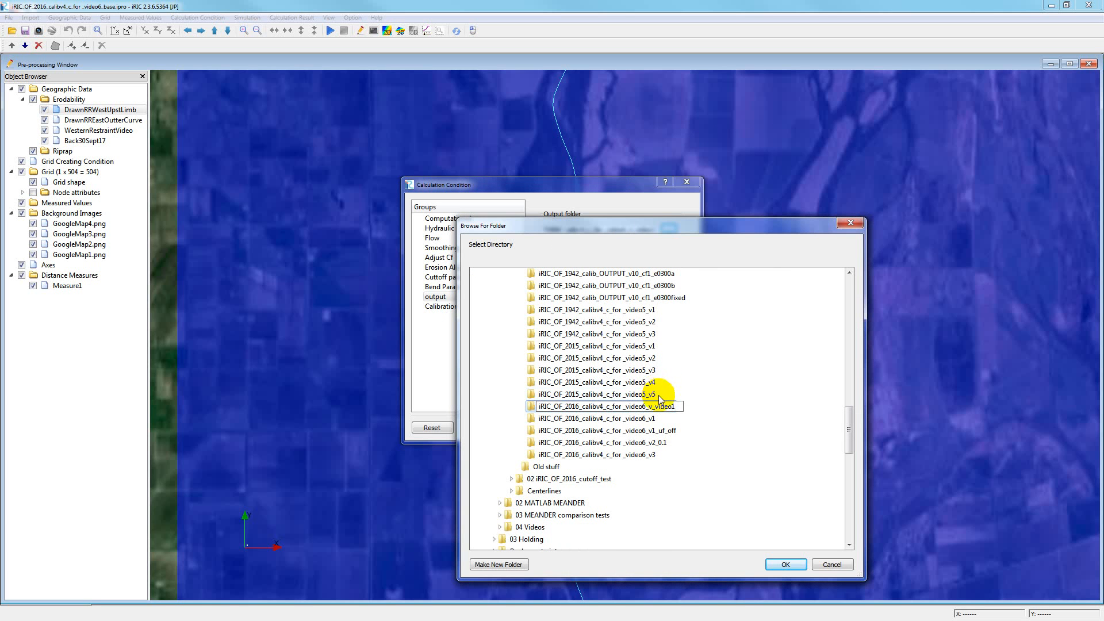
{"action": "left_click_drag", "start_coordinate": [676, 406], "coordinate": [536, 411]}
{"action": "key", "text": "ctrl+c"}
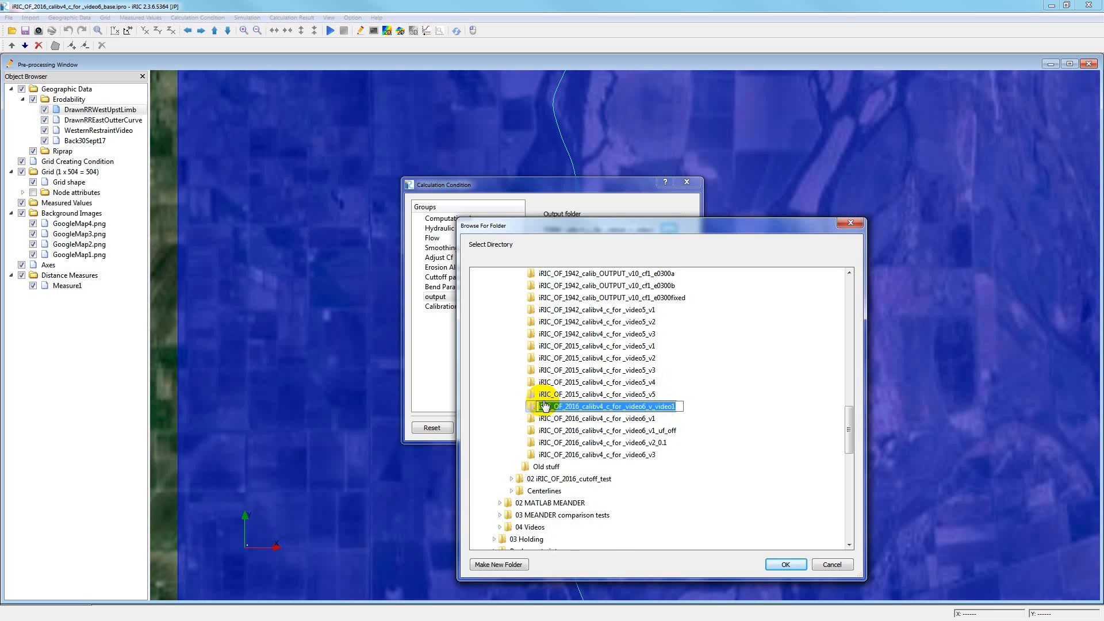
Create a new folder inside the 04 Output folder
{"action": "scroll", "coordinate": [540, 407], "scroll_direction": "up", "scroll_amount": 12}
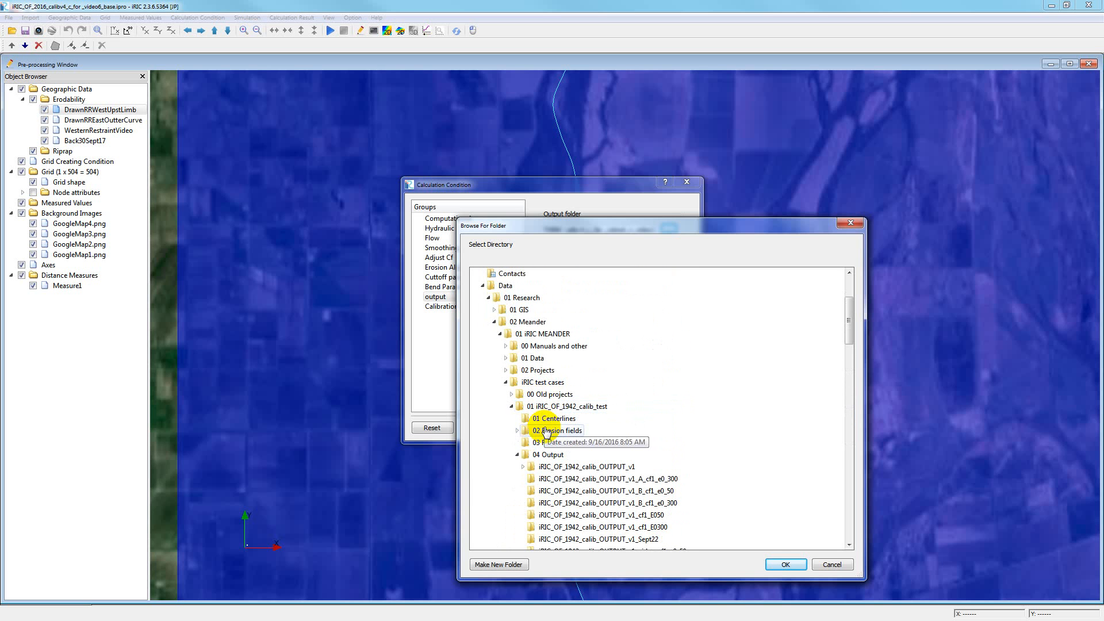
{"action": "left_click", "coordinate": [546, 455]}
{"action": "right_click", "coordinate": [545, 456]}
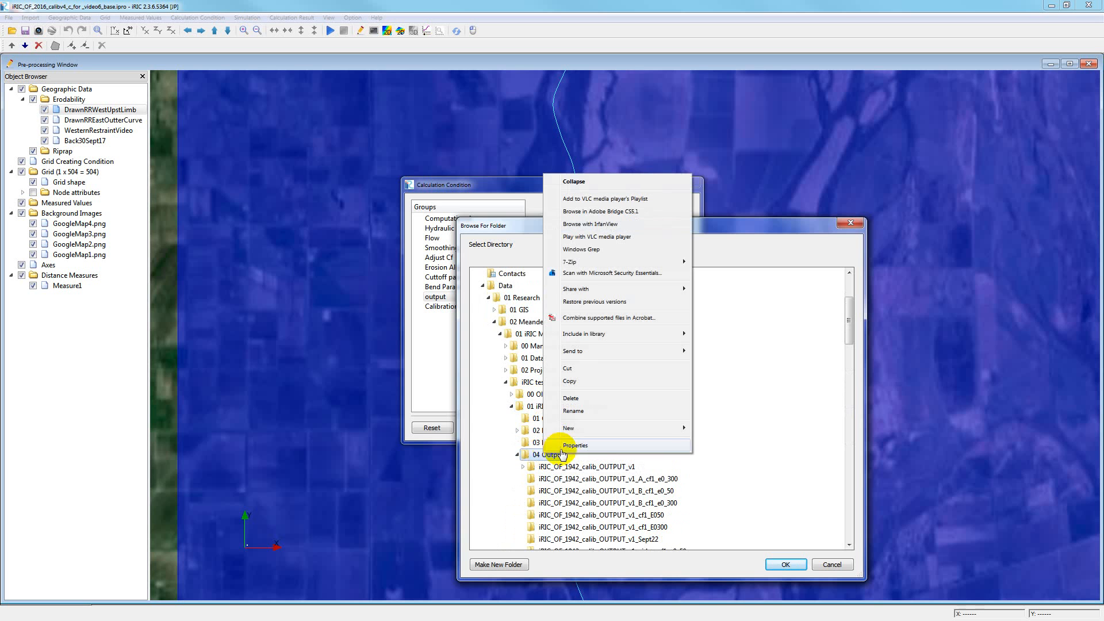
{"action": "mouse_move", "coordinate": [623, 428]}
{"action": "left_click", "coordinate": [713, 428]}
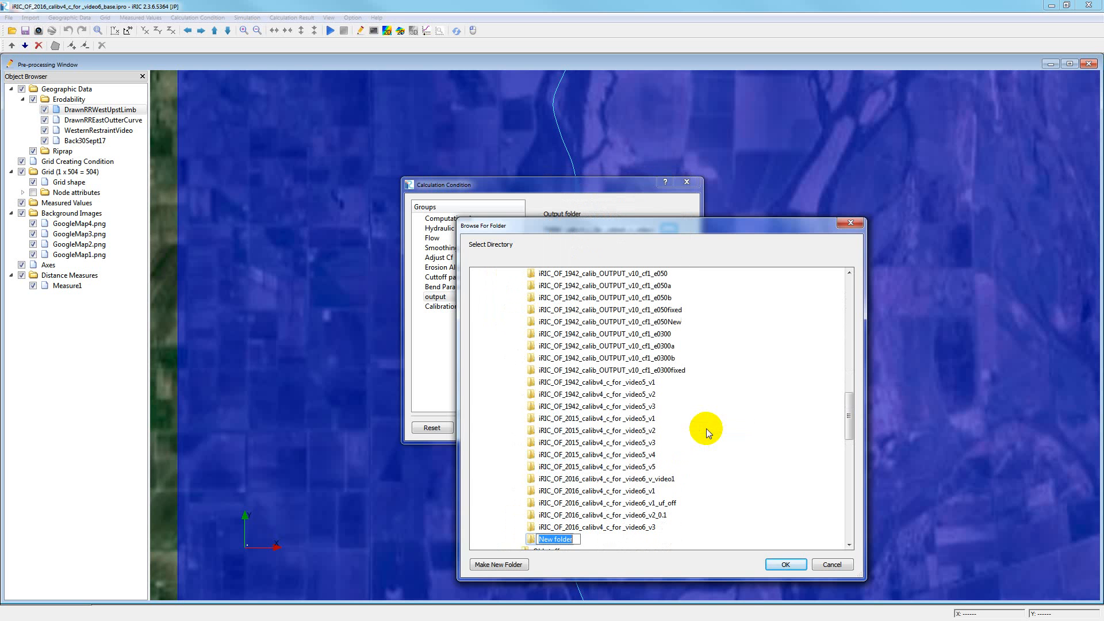
Name the new folder iRIC_OF_2016_calibv4_c_for _video6_v_video2, choose it as the output folder and save the calculation condition
{"action": "key", "text": "ctrl+v"}
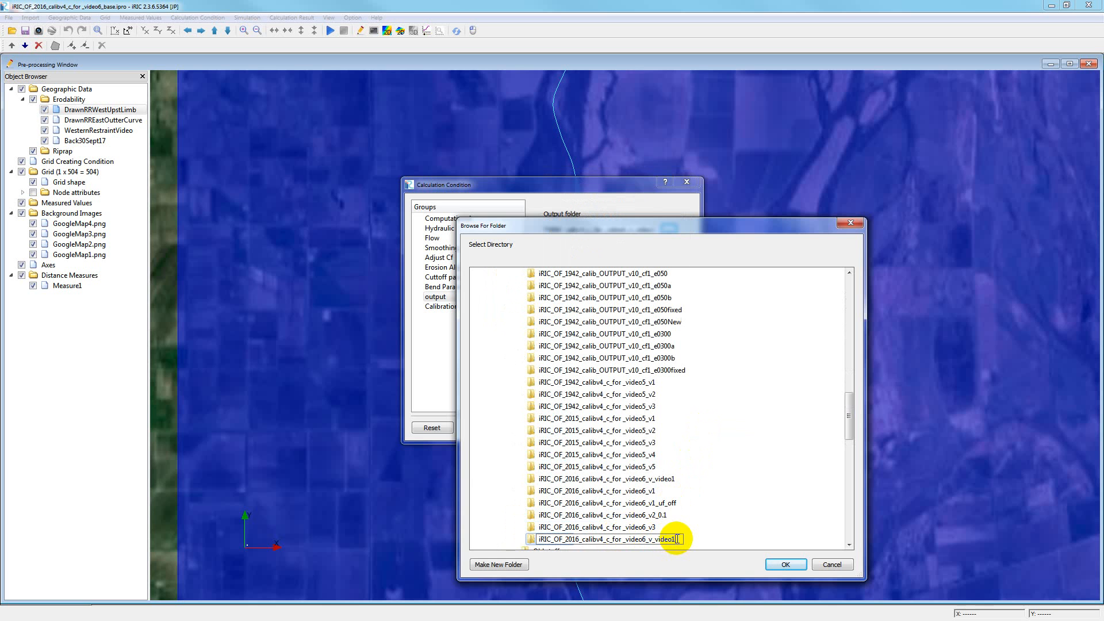
{"action": "key", "text": "BackSpace"}
{"action": "type", "text": "2"}
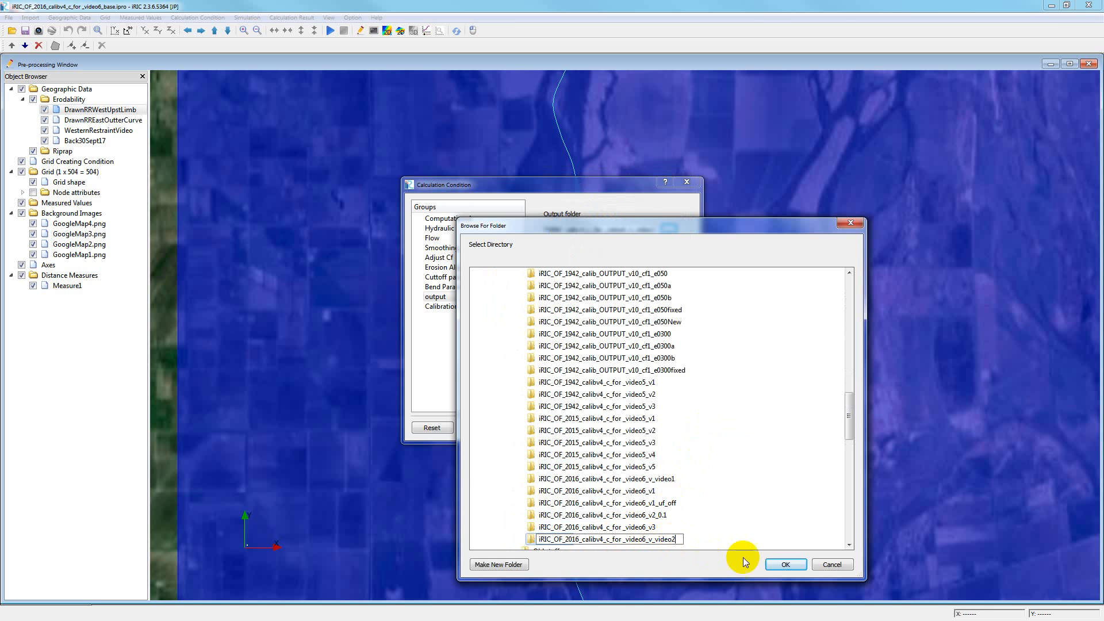
{"action": "left_click", "coordinate": [783, 563]}
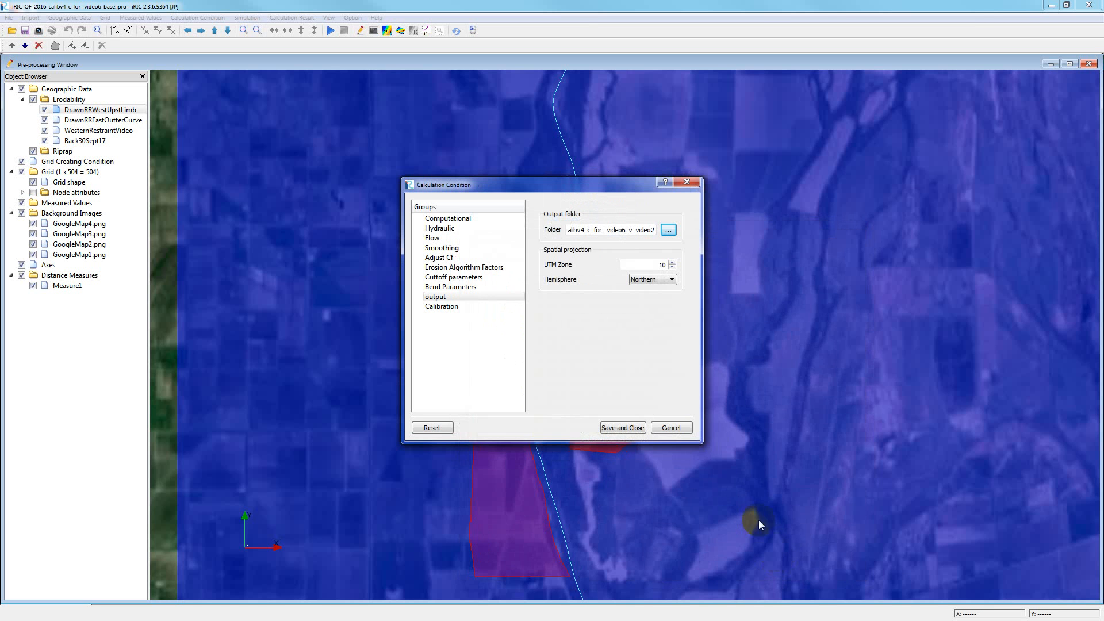
{"action": "left_click", "coordinate": [623, 427]}
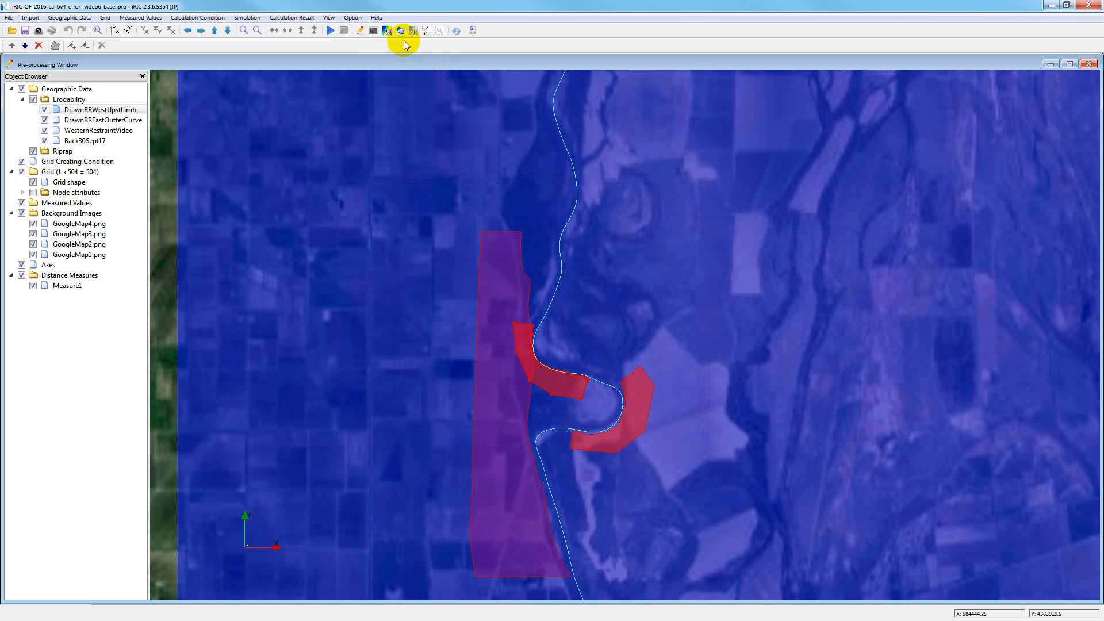
Run the solver, discarding the current result data, and dismiss the notice when the calculation ends
{"action": "left_click", "coordinate": [330, 30]}
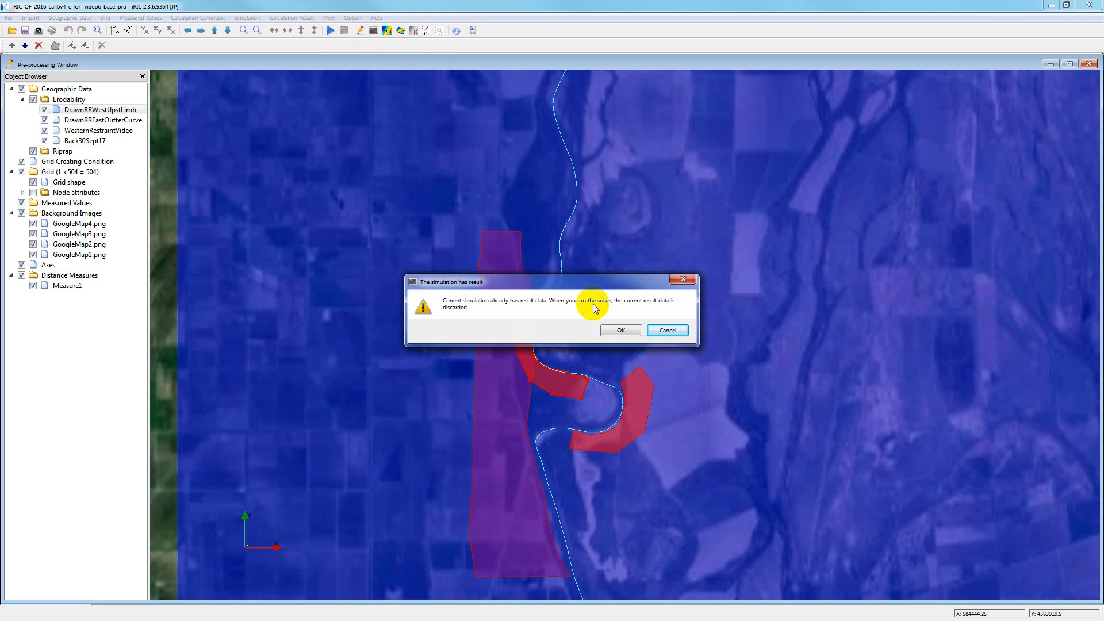
{"action": "left_click", "coordinate": [614, 330]}
{"action": "left_click", "coordinate": [572, 330]}
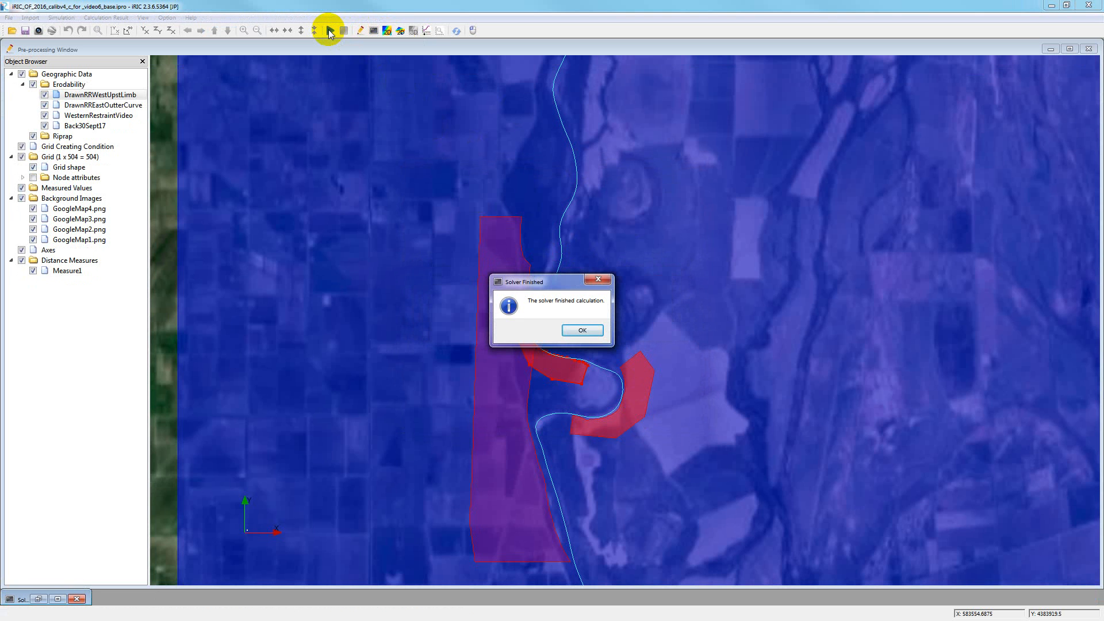
{"action": "left_click", "coordinate": [582, 331]}
Minimize the pre-processing window, review the simulated years in the maximized solver console and close the console
{"action": "left_click", "coordinate": [1048, 49]}
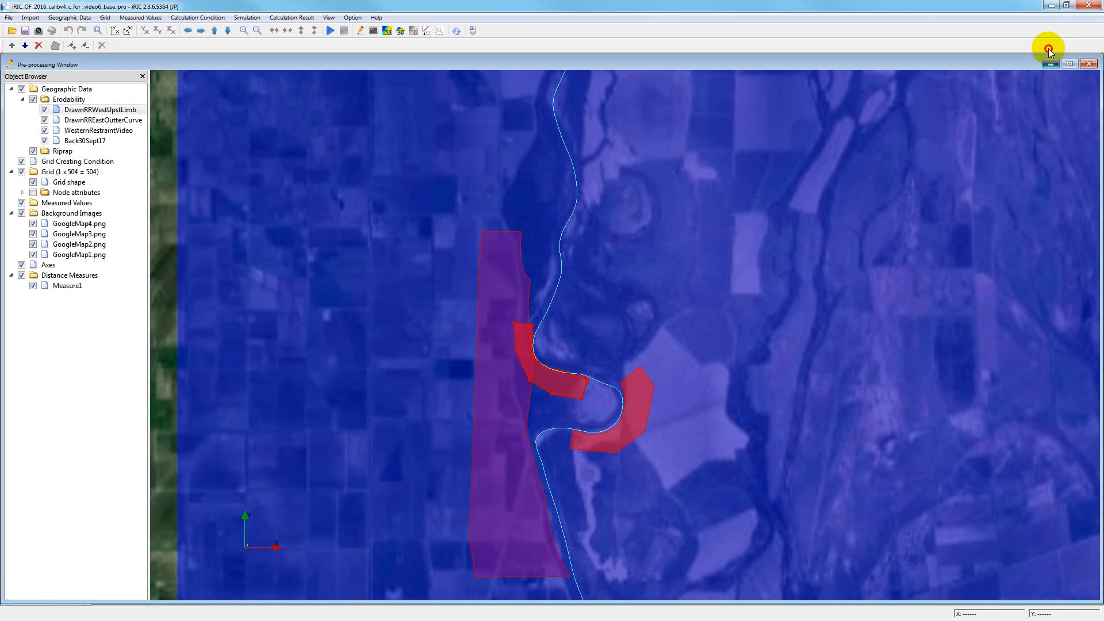
{"action": "left_click", "coordinate": [1051, 64]}
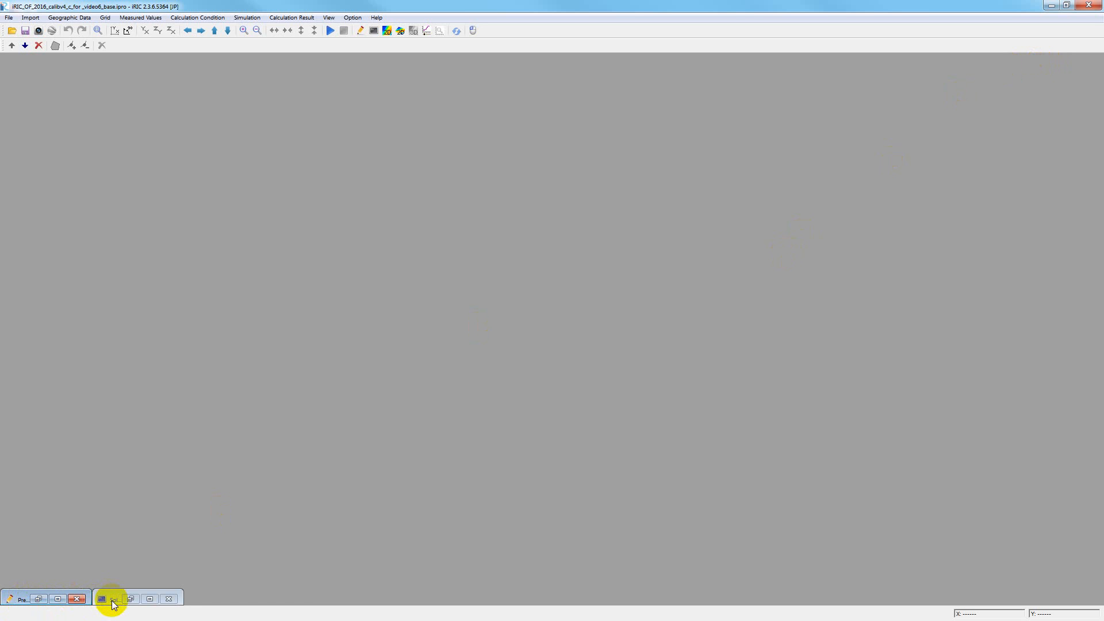
{"action": "left_click", "coordinate": [149, 598]}
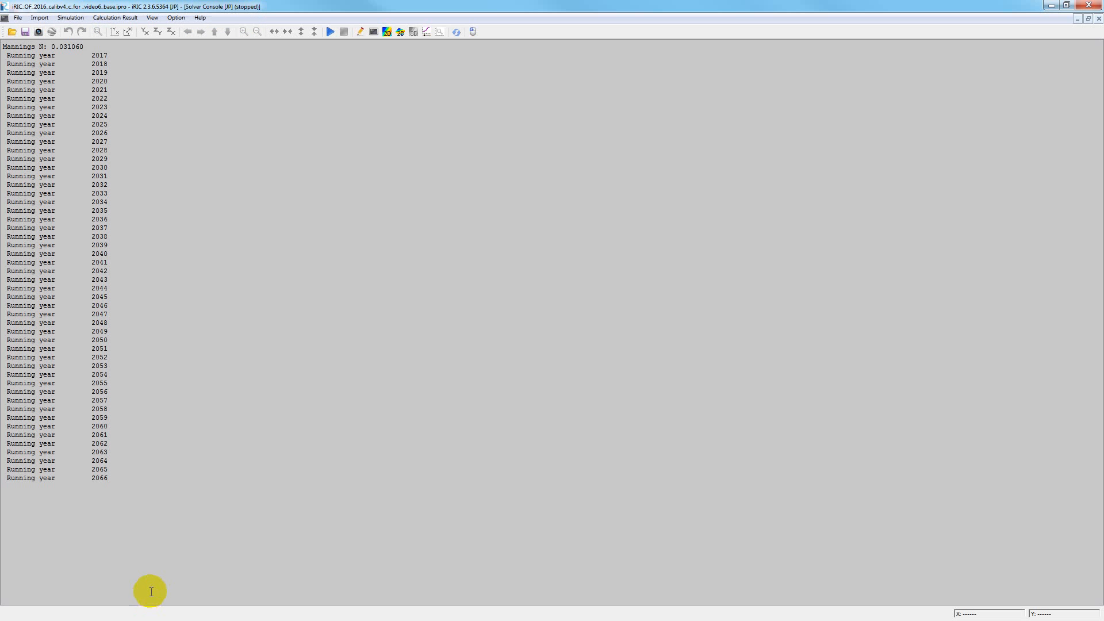
{"action": "left_click", "coordinate": [1099, 18]}
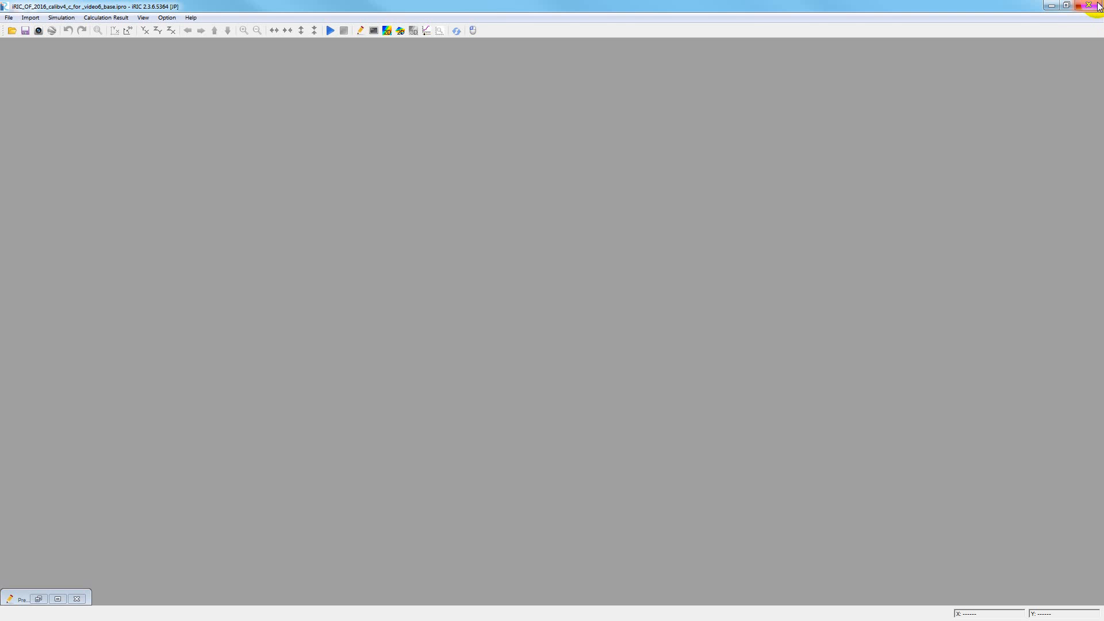
Switch to QGIS, browse for a vector layer and copy the name of the iRIC_OF_2016_calibv4_c_for _video6_v_video2 folder in 04 Output
{"action": "left_click", "coordinate": [1051, 6]}
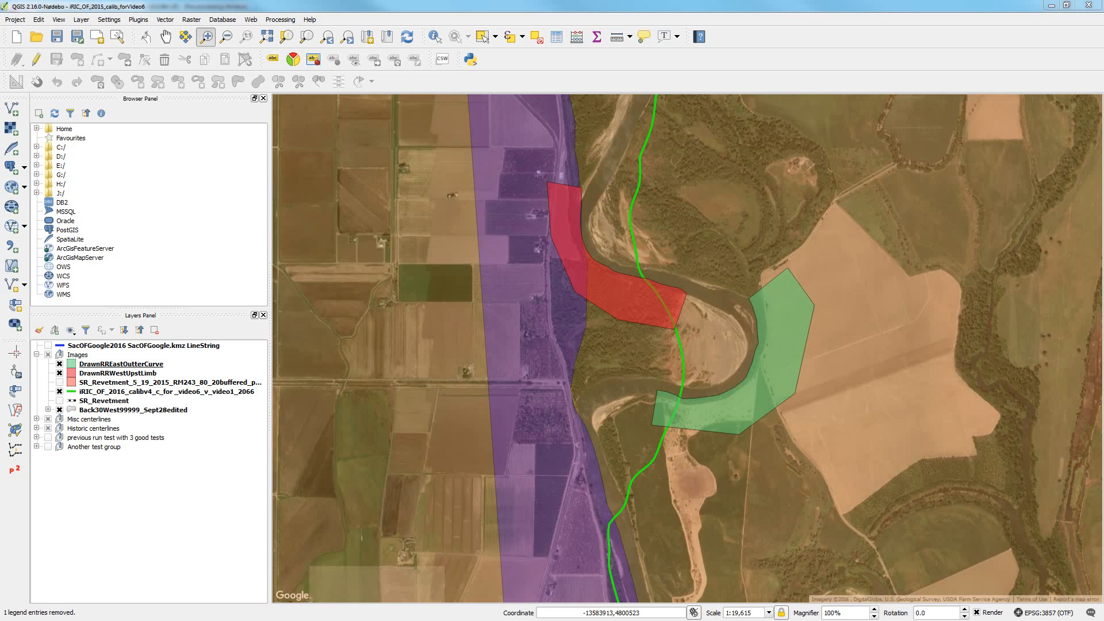
{"action": "left_click", "coordinate": [13, 109]}
{"action": "left_click", "coordinate": [563, 475]}
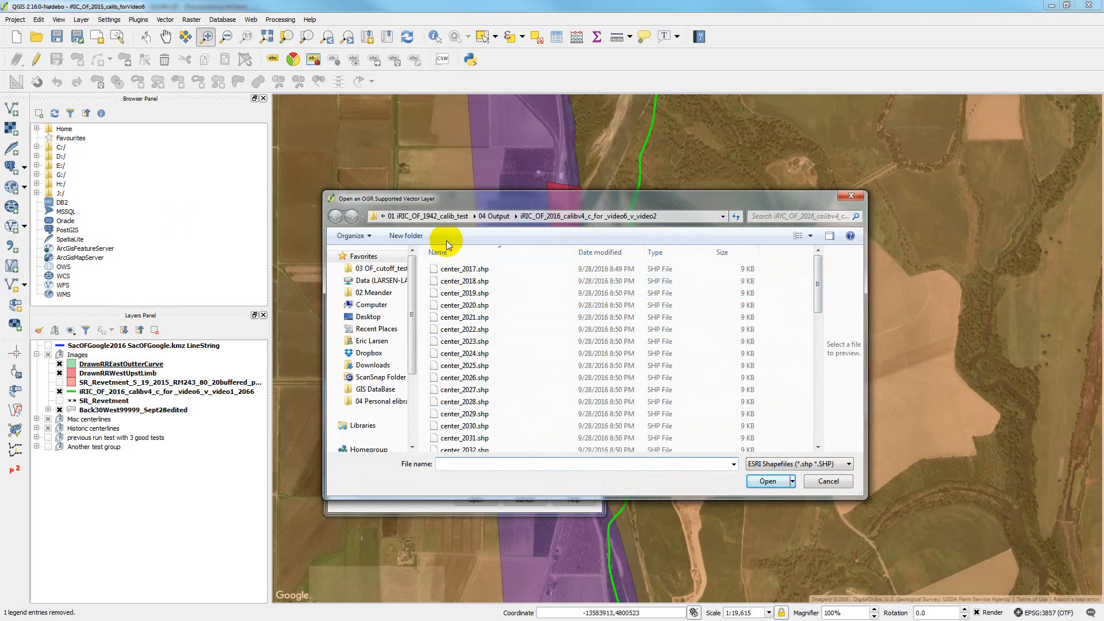
{"action": "left_click", "coordinate": [493, 217]}
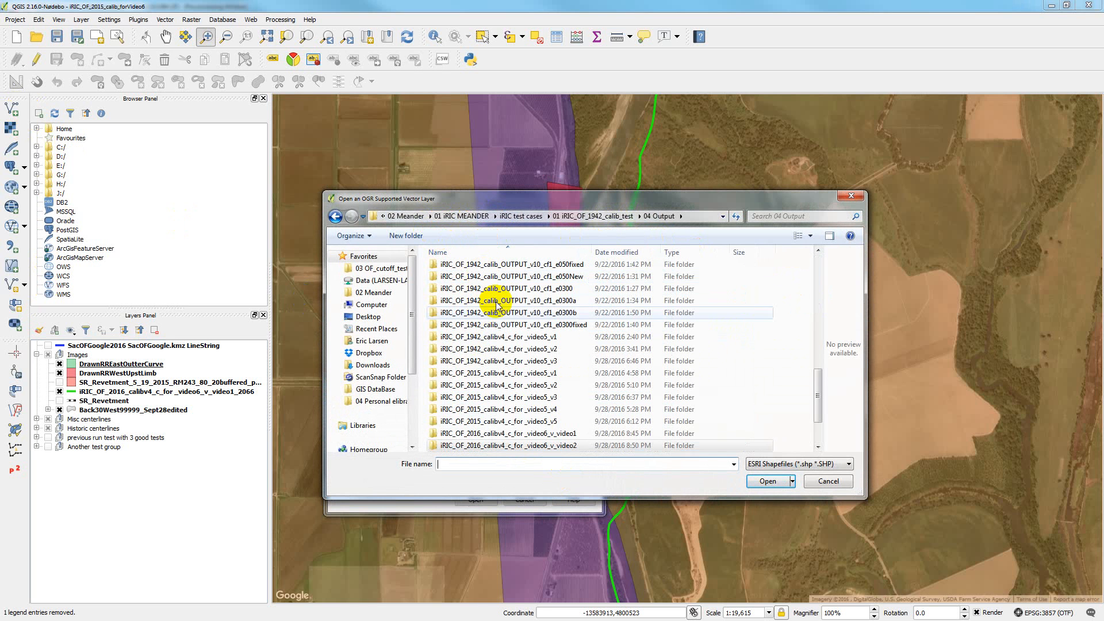
{"action": "left_click", "coordinate": [558, 448]}
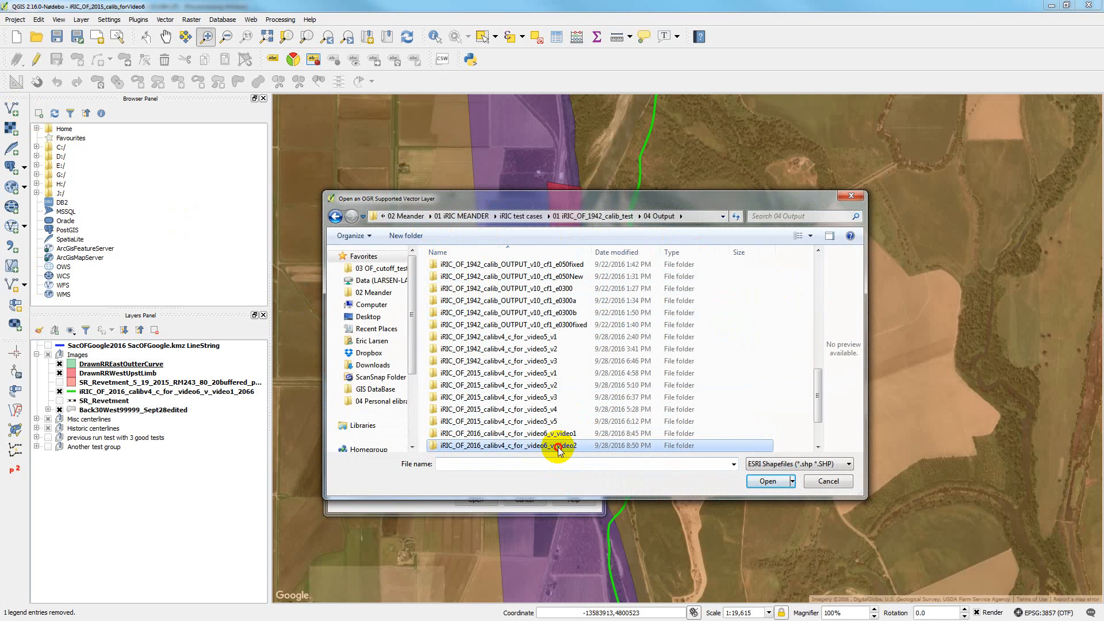
{"action": "left_click", "coordinate": [557, 446]}
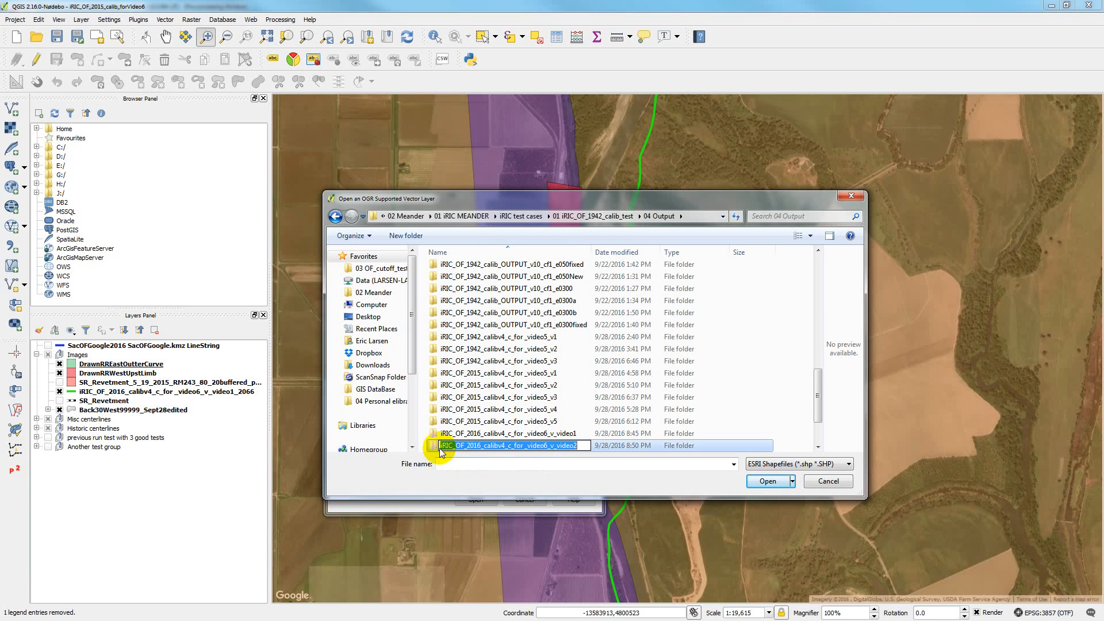
Add center_2066.shp from the iRIC_OF_2016_calibv4_c_for _video6_v_video2 folder as a vector layer
{"action": "double_click", "coordinate": [431, 446]}
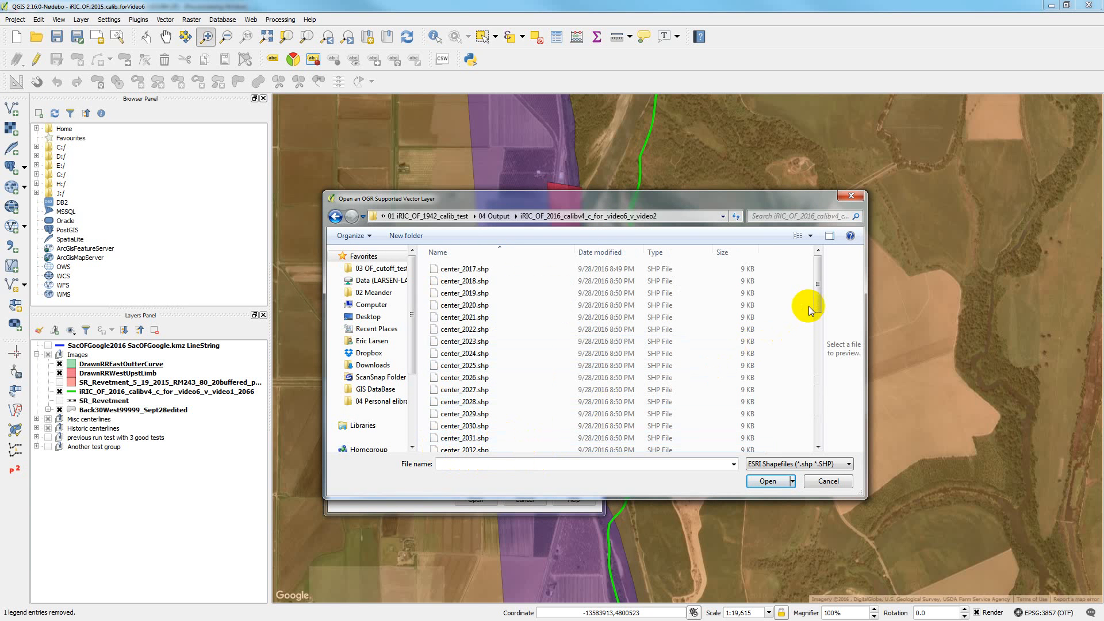
{"action": "left_click_drag", "start_coordinate": [817, 299], "coordinate": [827, 424]}
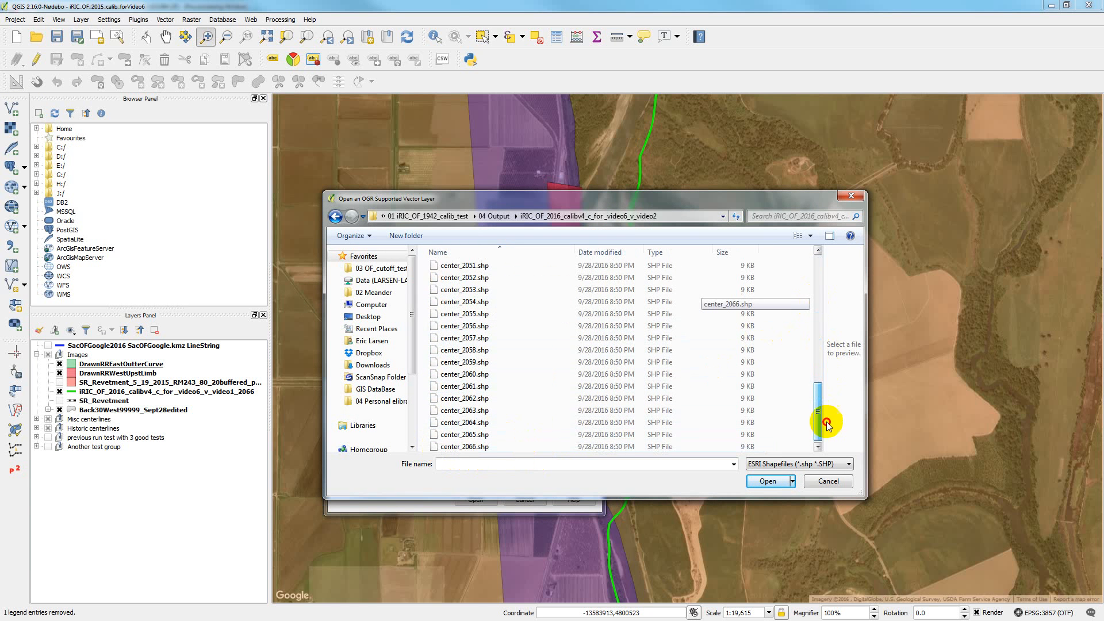
{"action": "double_click", "coordinate": [488, 447]}
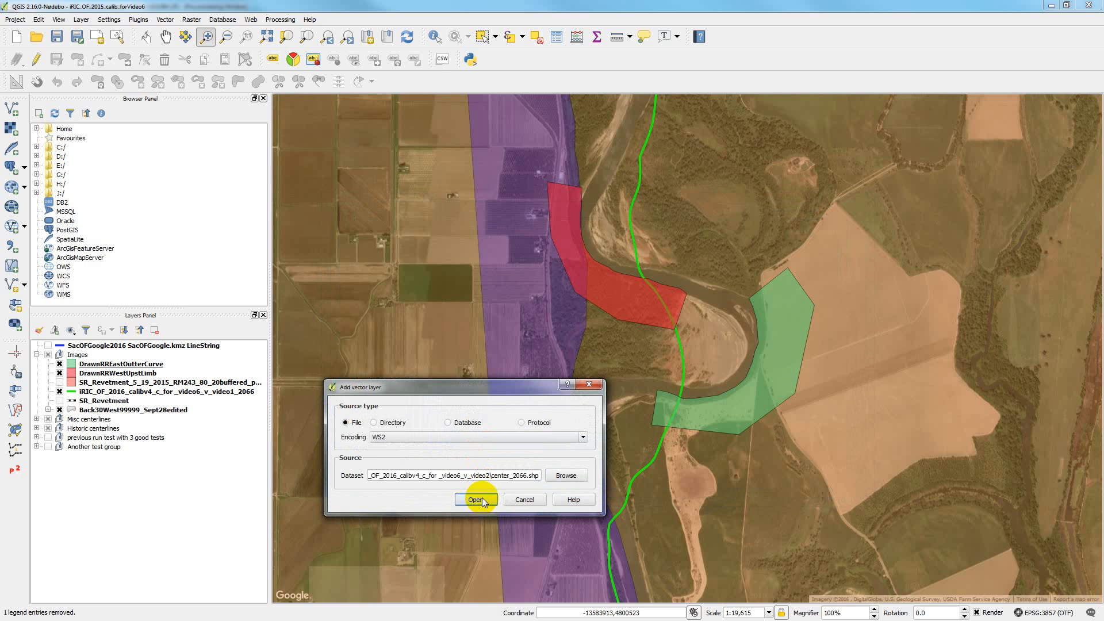
{"action": "left_click", "coordinate": [481, 497]}
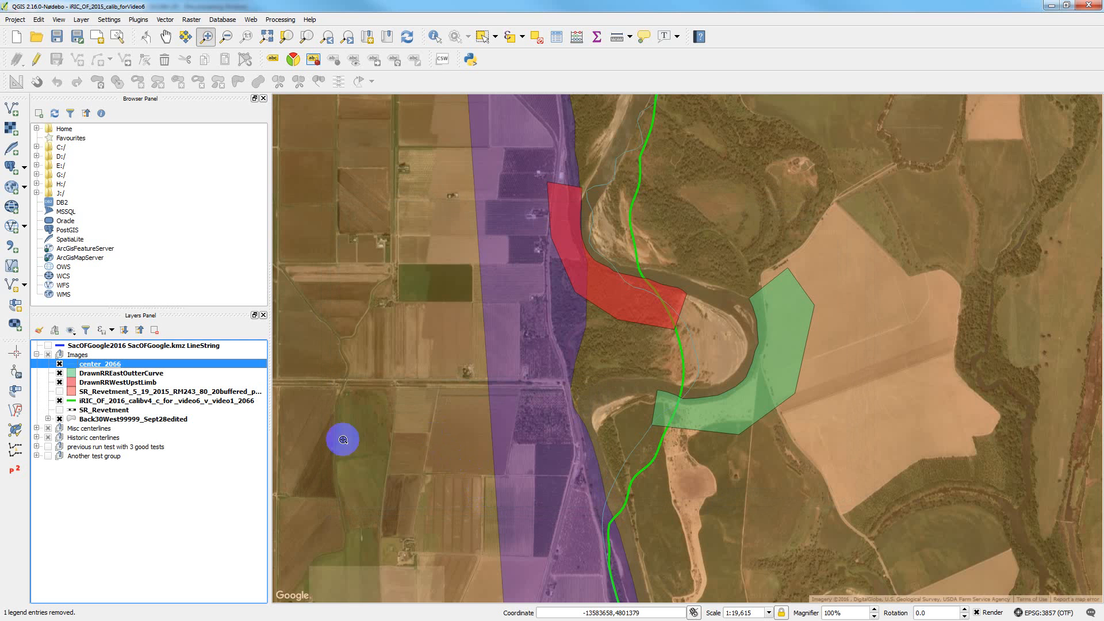
Rename the center_2066 layer to iRIC_OF_2016_calibv4_c_for _video6_v_video2_2066 by replacing "center" with the copied folder name
{"action": "right_click", "coordinate": [81, 365]}
{"action": "left_click", "coordinate": [98, 529]}
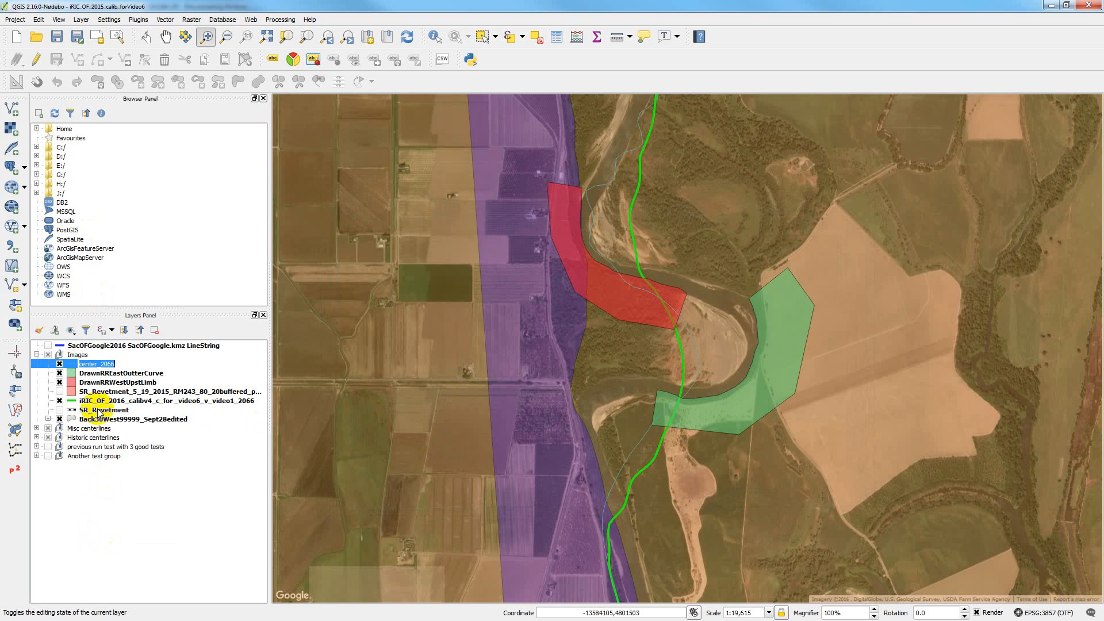
{"action": "left_click_drag", "start_coordinate": [97, 364], "coordinate": [79, 362]}
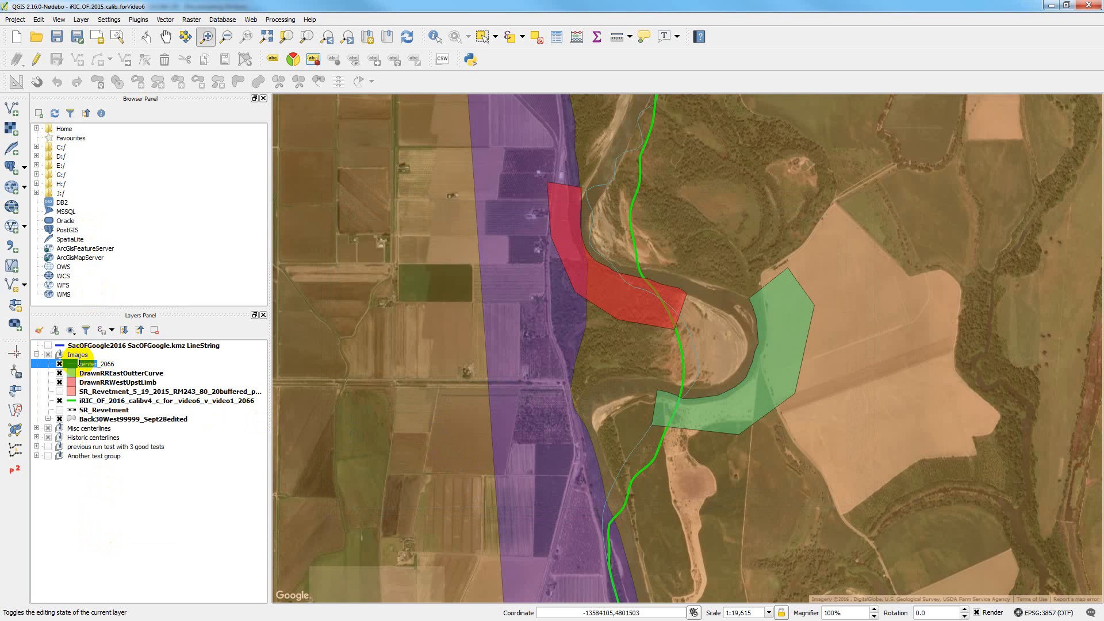
{"action": "type", "text": "iRIC_OF_2016_calibv4_c_for _video6_v_video2"}
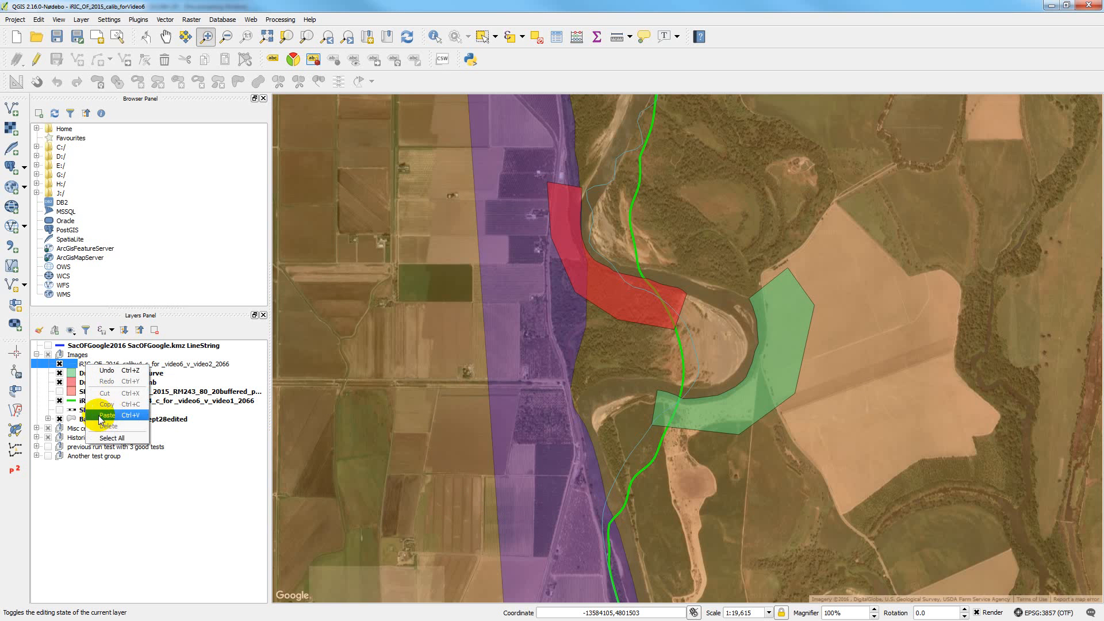
{"action": "left_click", "coordinate": [87, 481]}
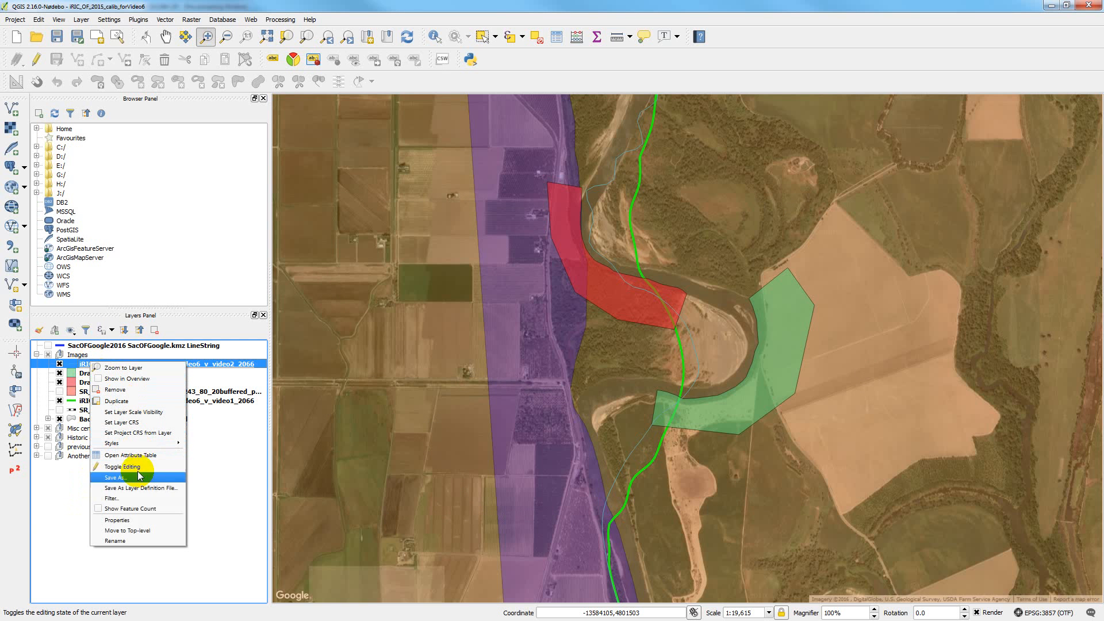
Style the renamed video2 2066 centerline layer with the blue Channel line symbol
{"action": "left_click", "coordinate": [126, 521]}
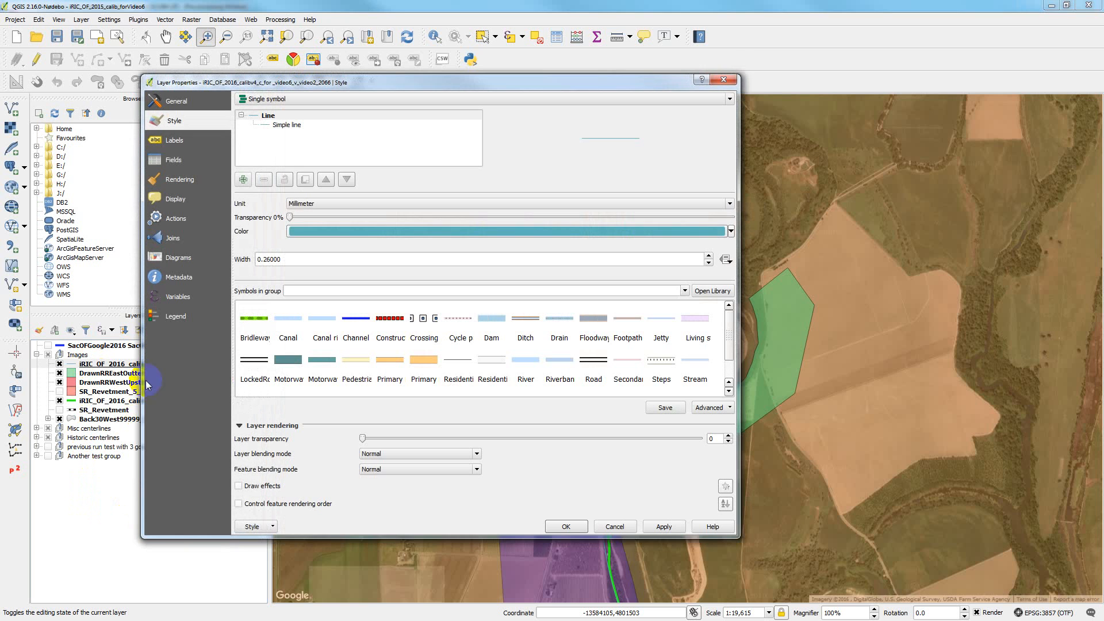
{"action": "left_click", "coordinate": [356, 318]}
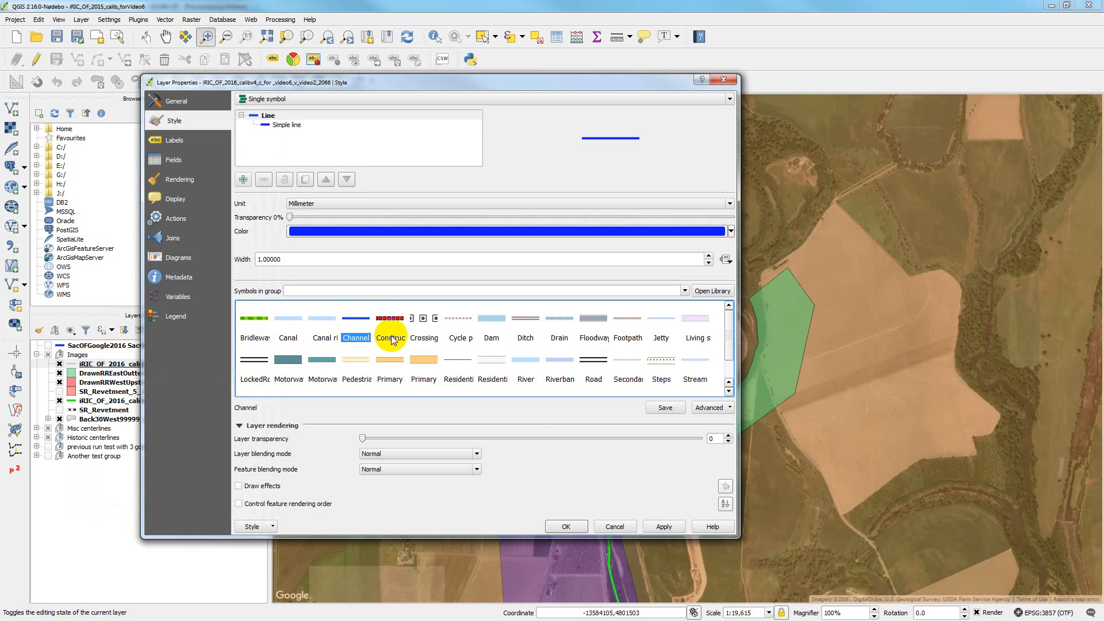
{"action": "left_click", "coordinate": [568, 525]}
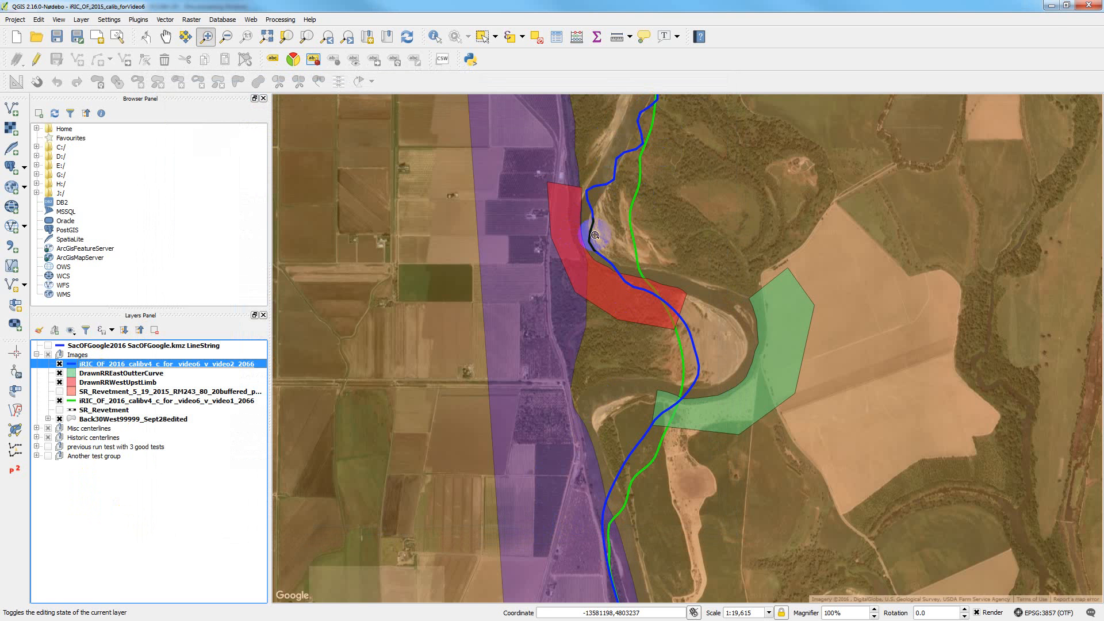
Switch to iRIC and set Calculate Uf to Disabled in the computational settings of the calculation condition
{"action": "left_click", "coordinate": [1050, 9]}
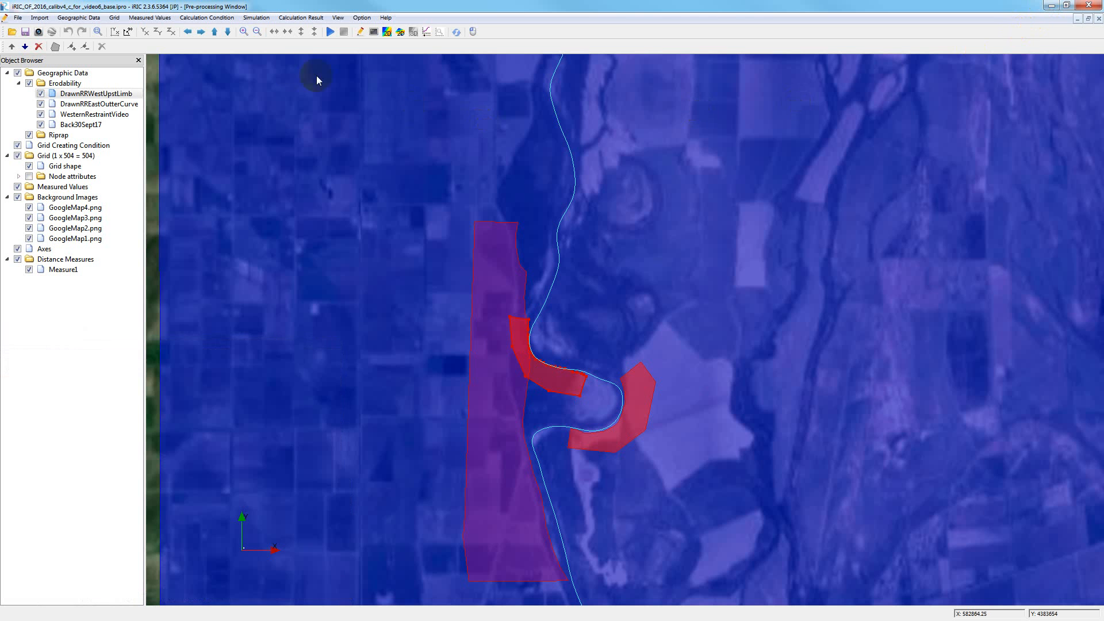
{"action": "left_click", "coordinate": [230, 19]}
{"action": "left_click", "coordinate": [223, 32]}
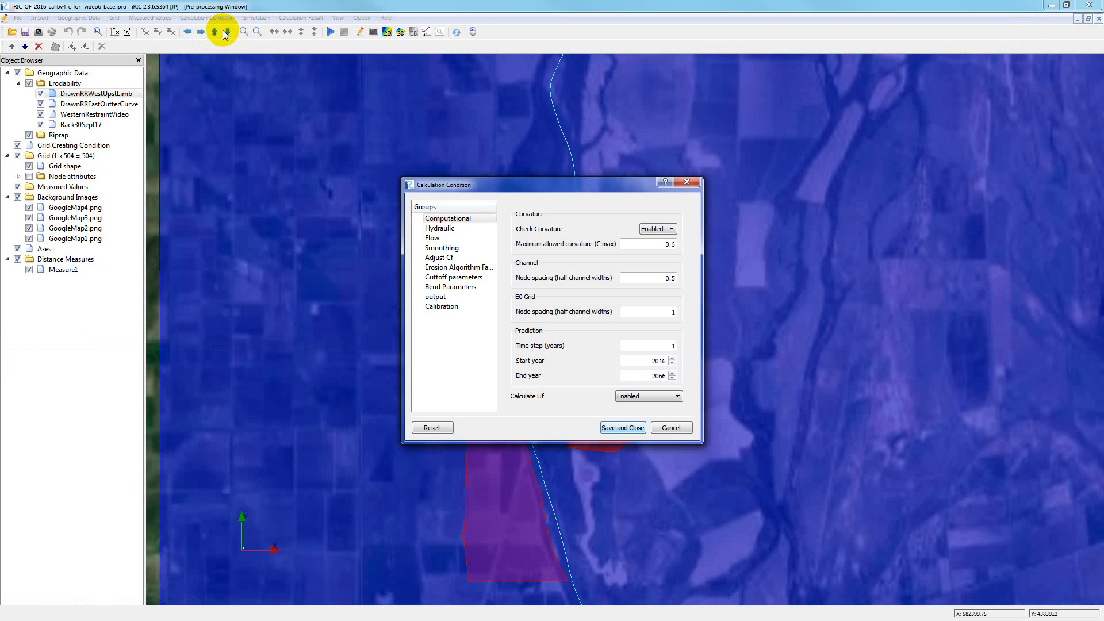
{"action": "left_click", "coordinate": [678, 396]}
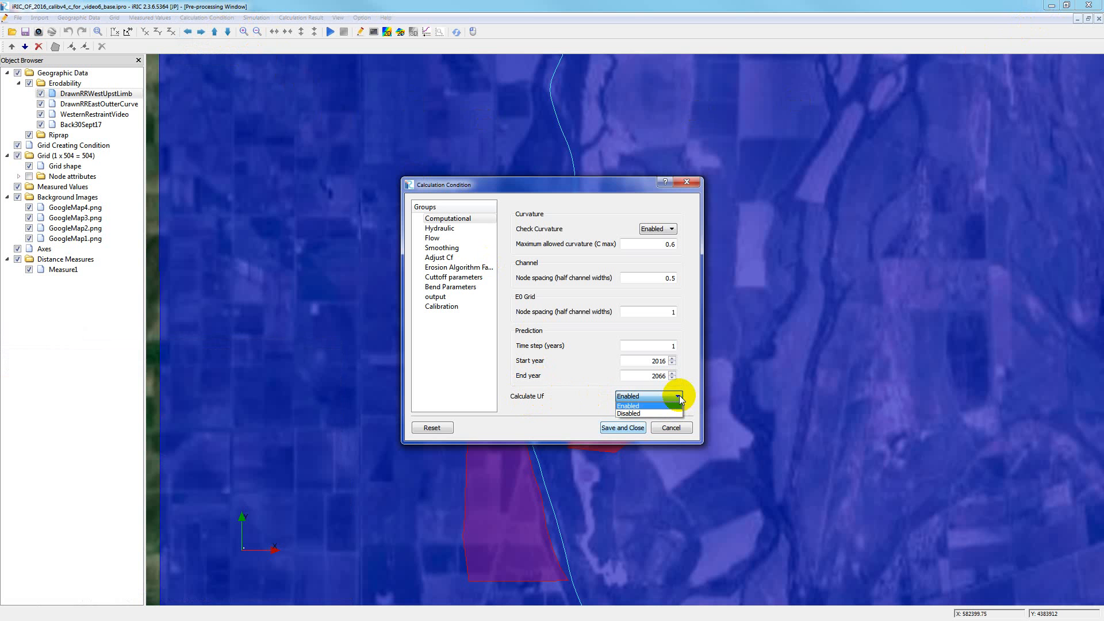
{"action": "left_click", "coordinate": [648, 413]}
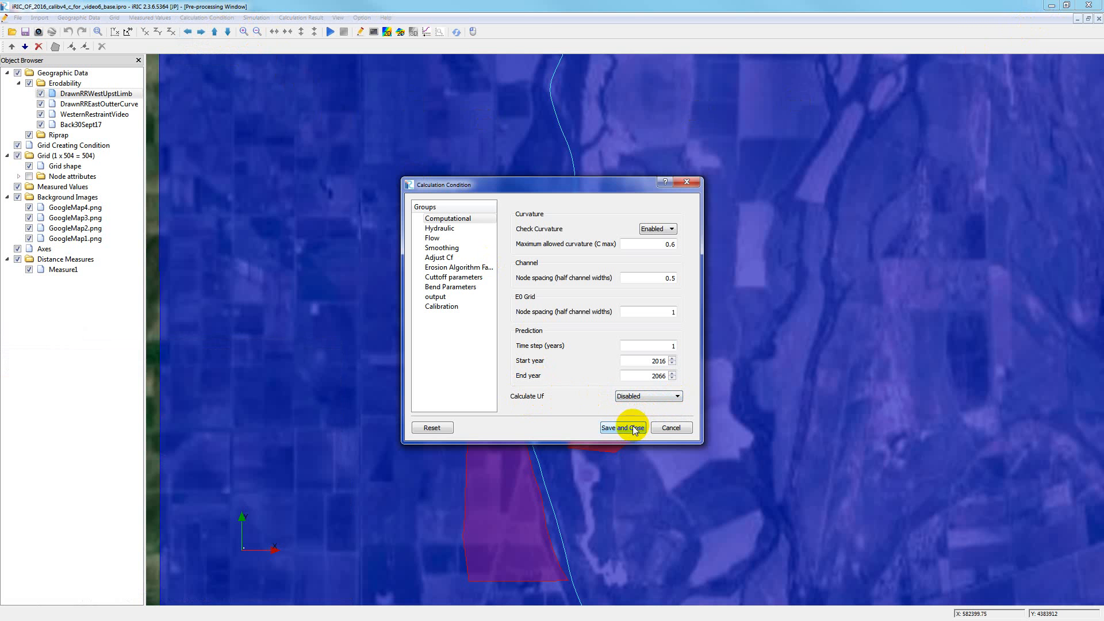
Browse for the calculation's output folder and copy the name of the existing iRIC_OF_2016_calibv4_c_for _video6_v_video2 folder
{"action": "left_click", "coordinate": [459, 300]}
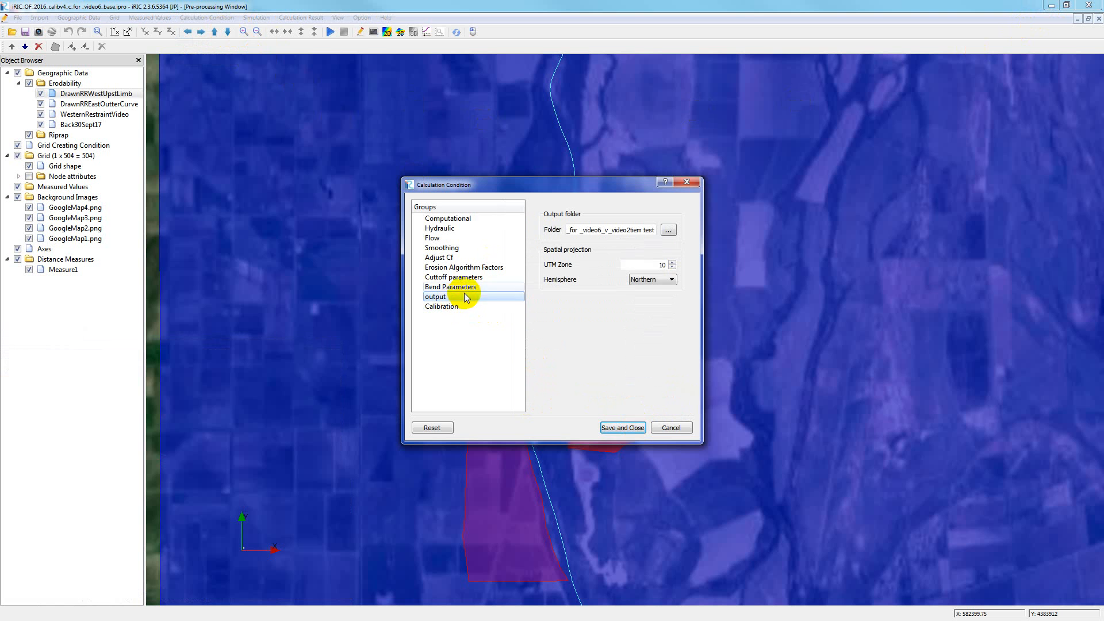
{"action": "left_click", "coordinate": [669, 231]}
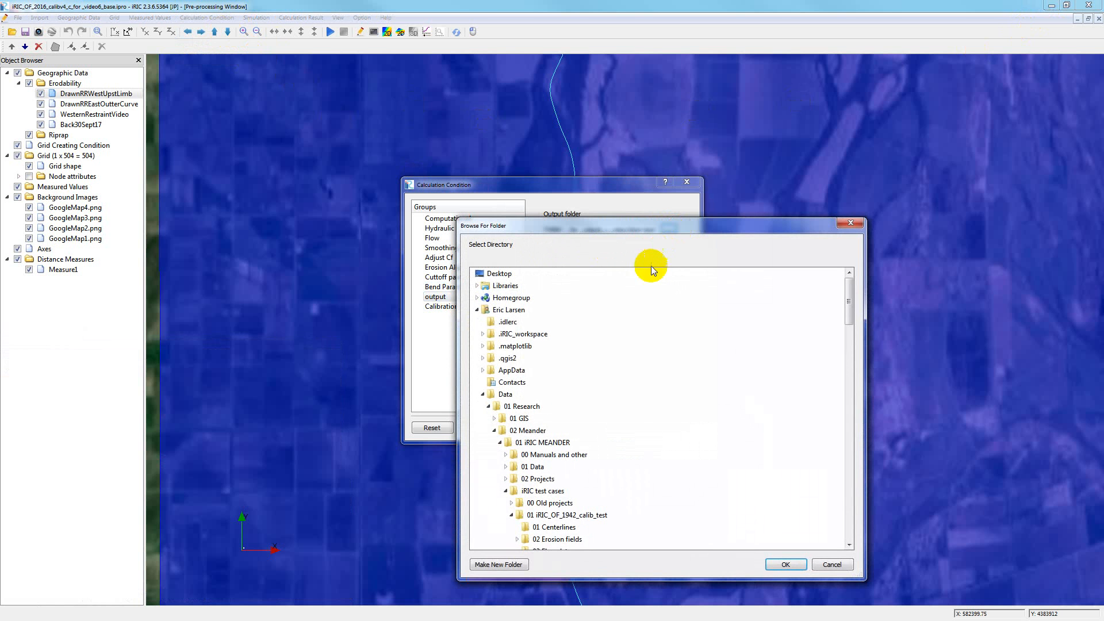
{"action": "scroll", "coordinate": [646, 343], "scroll_direction": "down", "scroll_amount": 6}
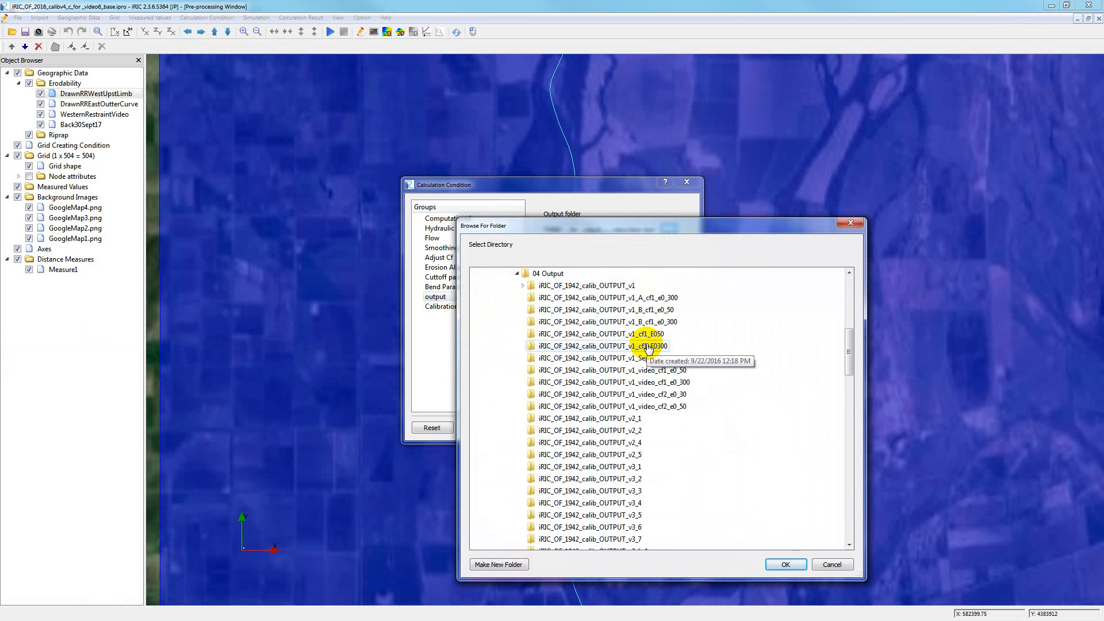
{"action": "scroll", "coordinate": [646, 343], "scroll_direction": "down", "scroll_amount": 6}
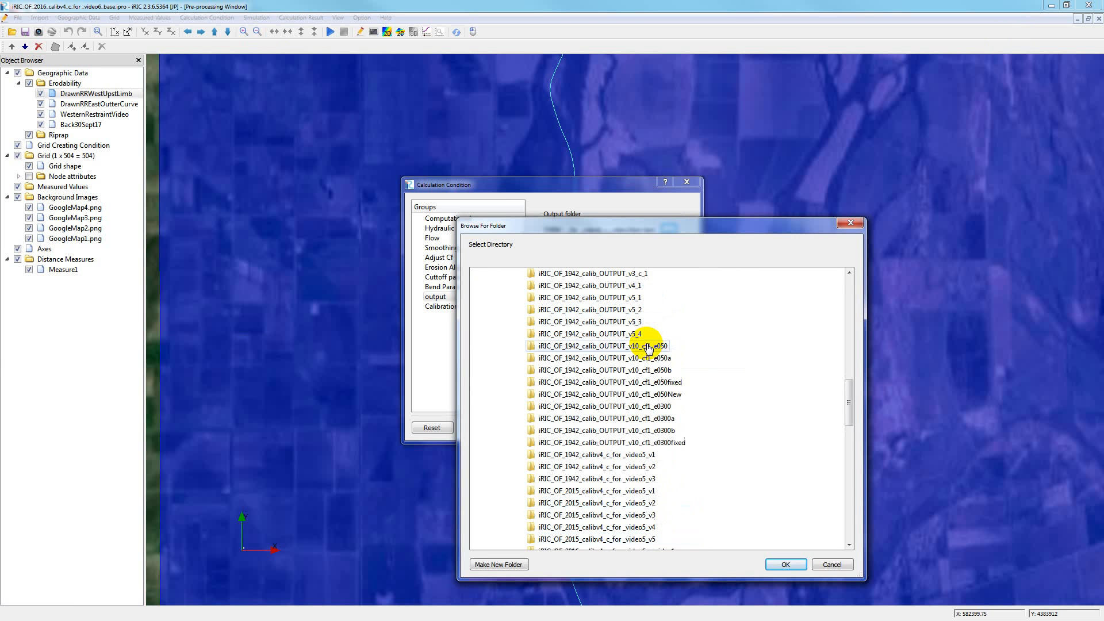
{"action": "left_click", "coordinate": [651, 528]}
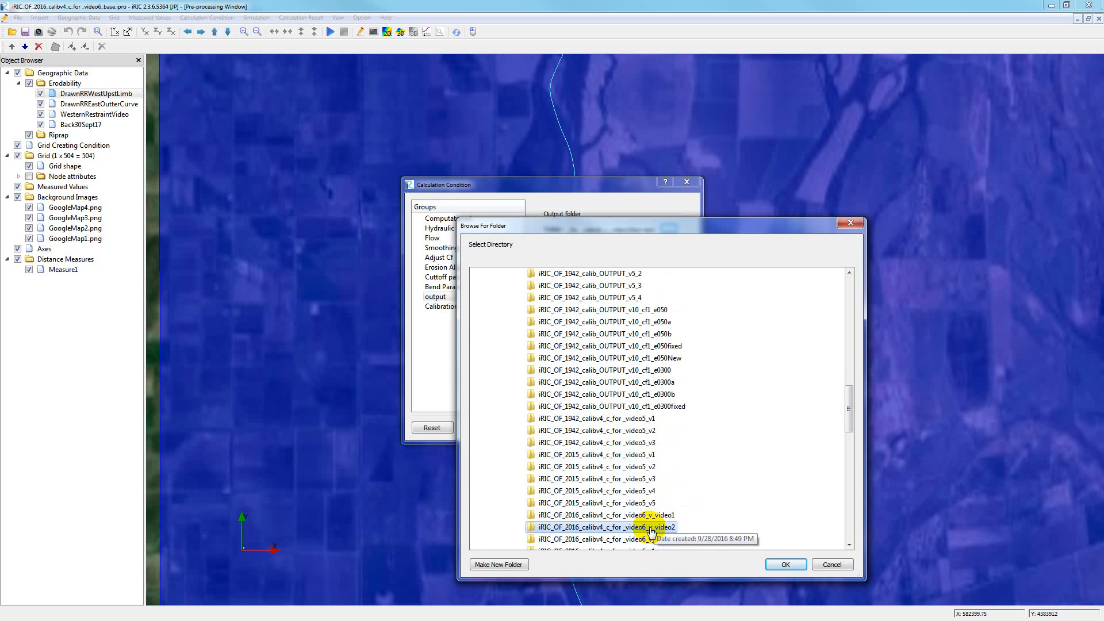
{"action": "right_click", "coordinate": [651, 529]}
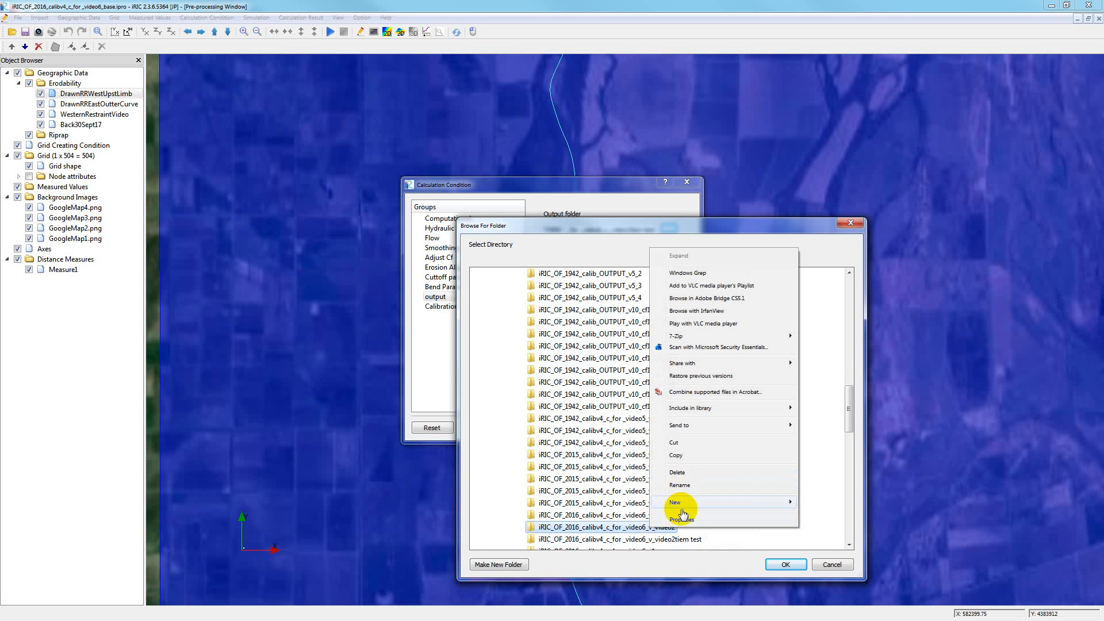
{"action": "left_click", "coordinate": [681, 485]}
{"action": "key", "text": "ctrl+c"}
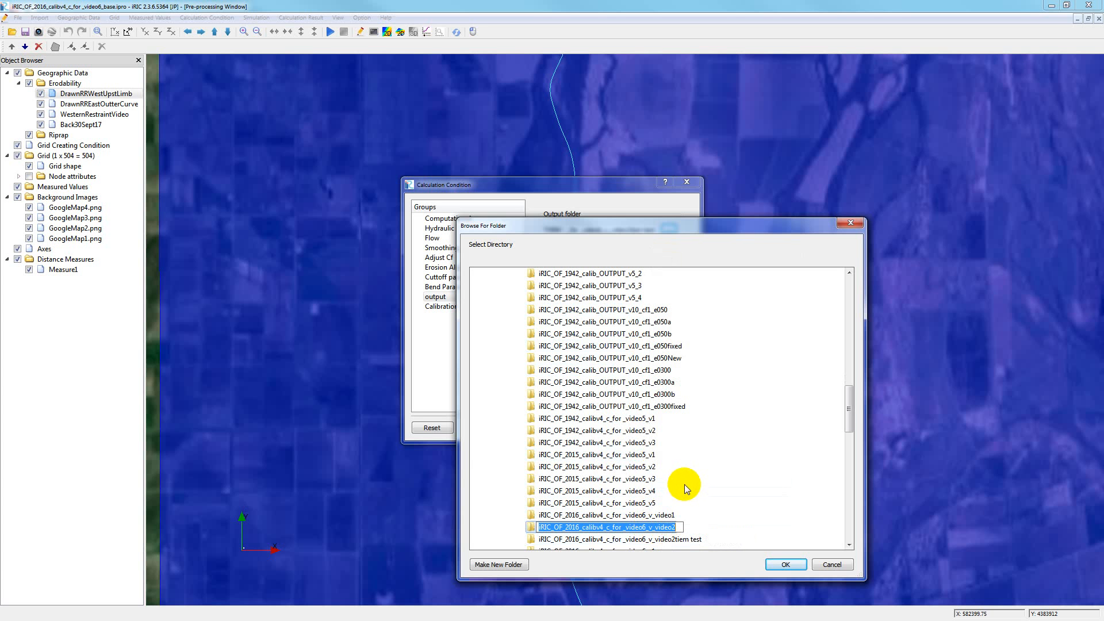
Create the folder iRIC_OF_2016_calibv4_c_for _video6_v_video3 in 04 Output and save it as the calculation's output folder
{"action": "scroll", "coordinate": [633, 374], "scroll_direction": "up", "scroll_amount": 10}
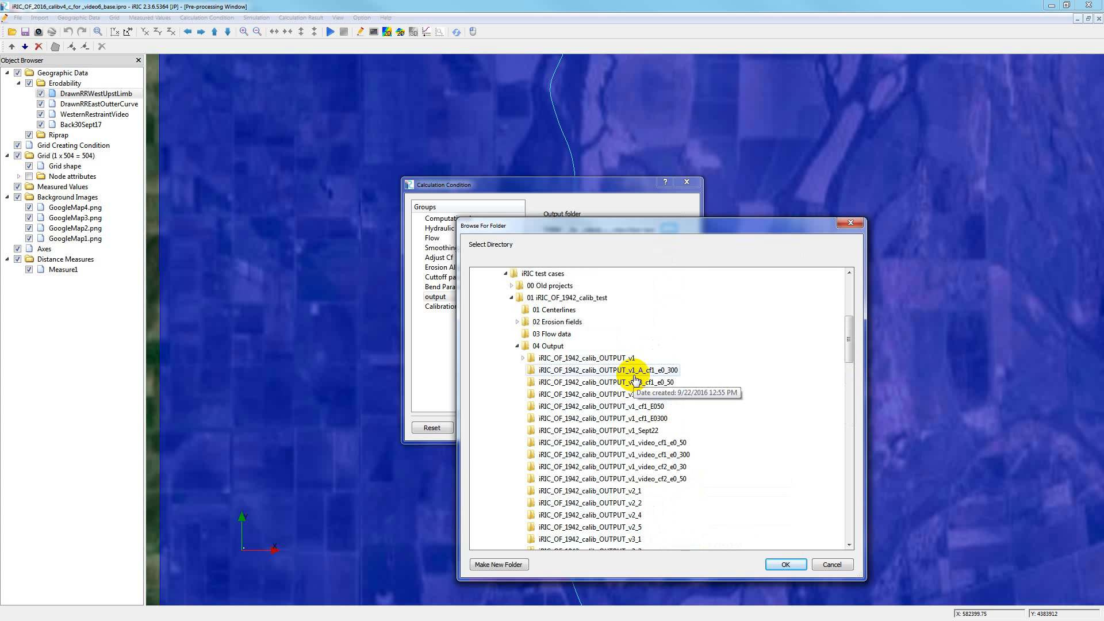
{"action": "right_click", "coordinate": [550, 346]}
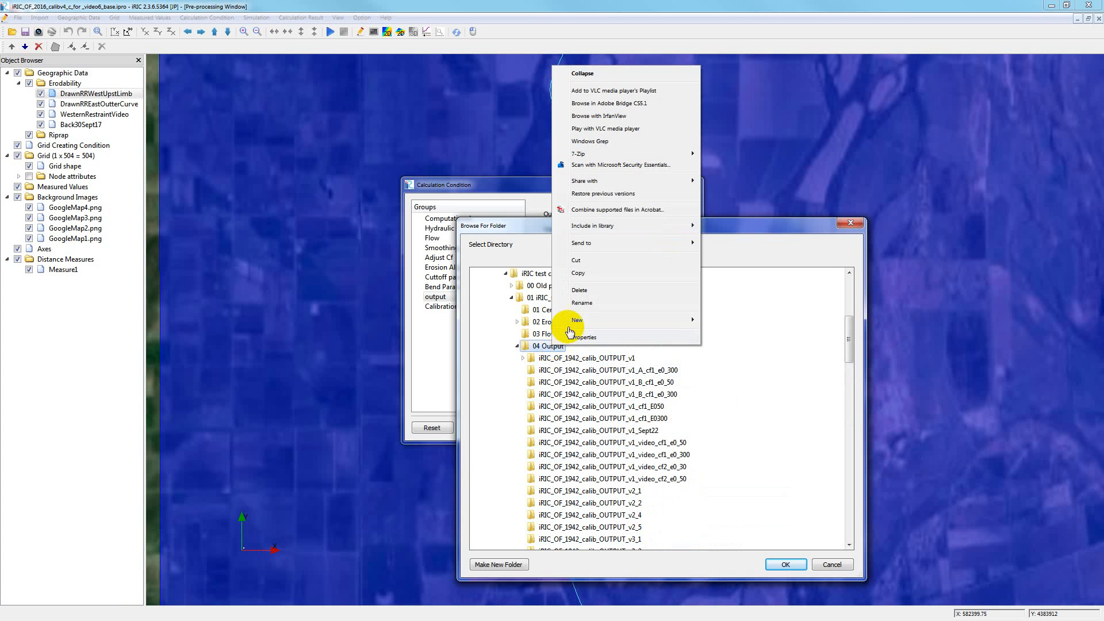
{"action": "mouse_move", "coordinate": [610, 320]}
{"action": "left_click", "coordinate": [723, 321]}
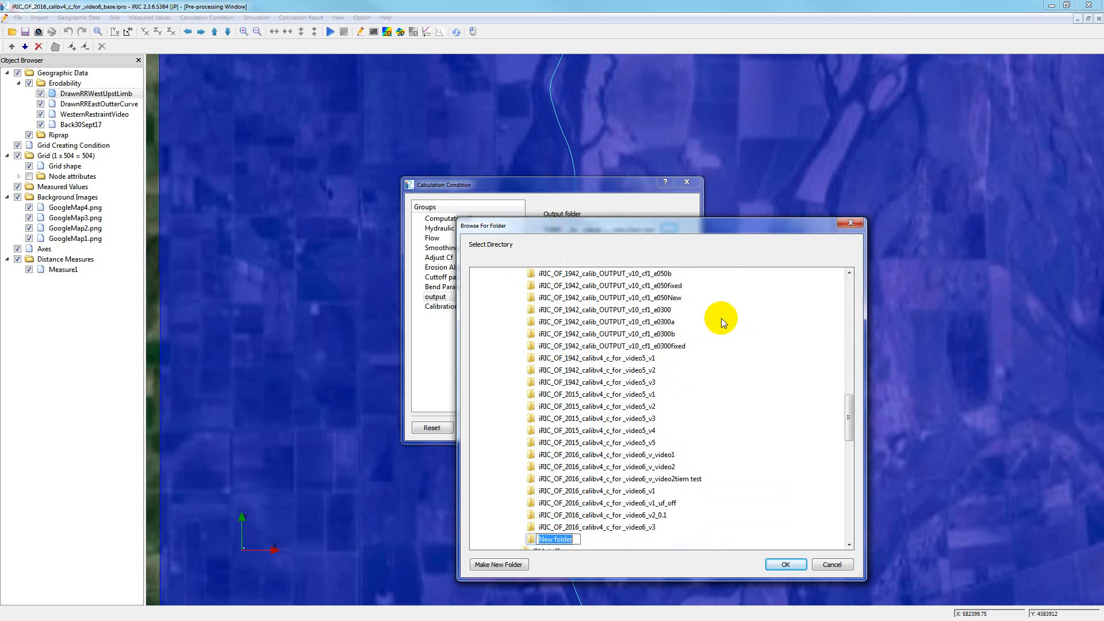
{"action": "key", "text": "ctrl+v"}
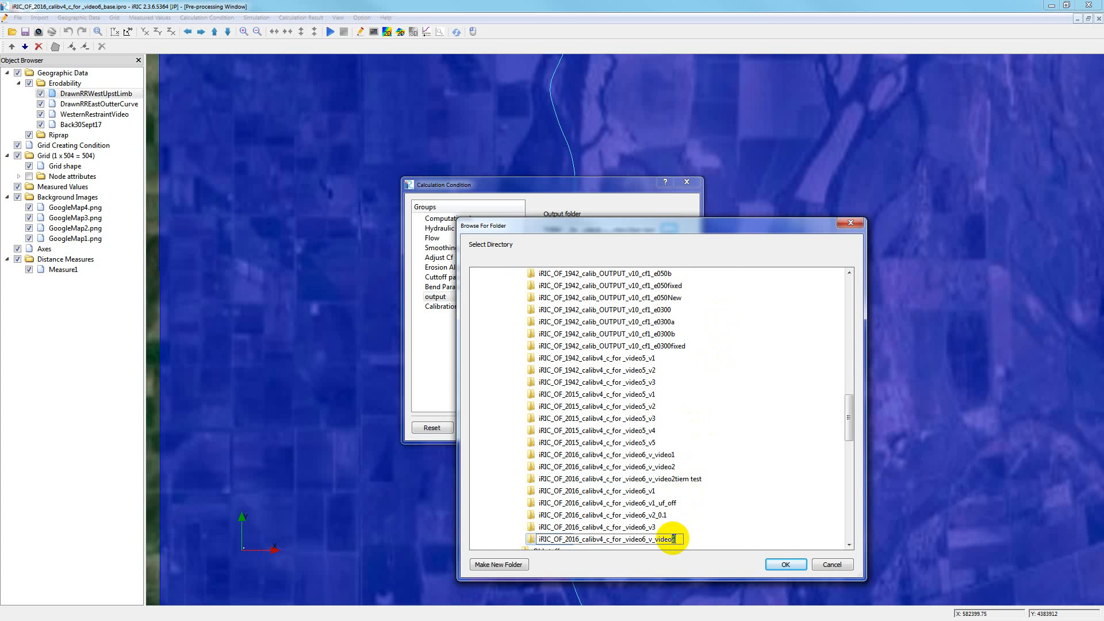
{"action": "left_click", "coordinate": [786, 565]}
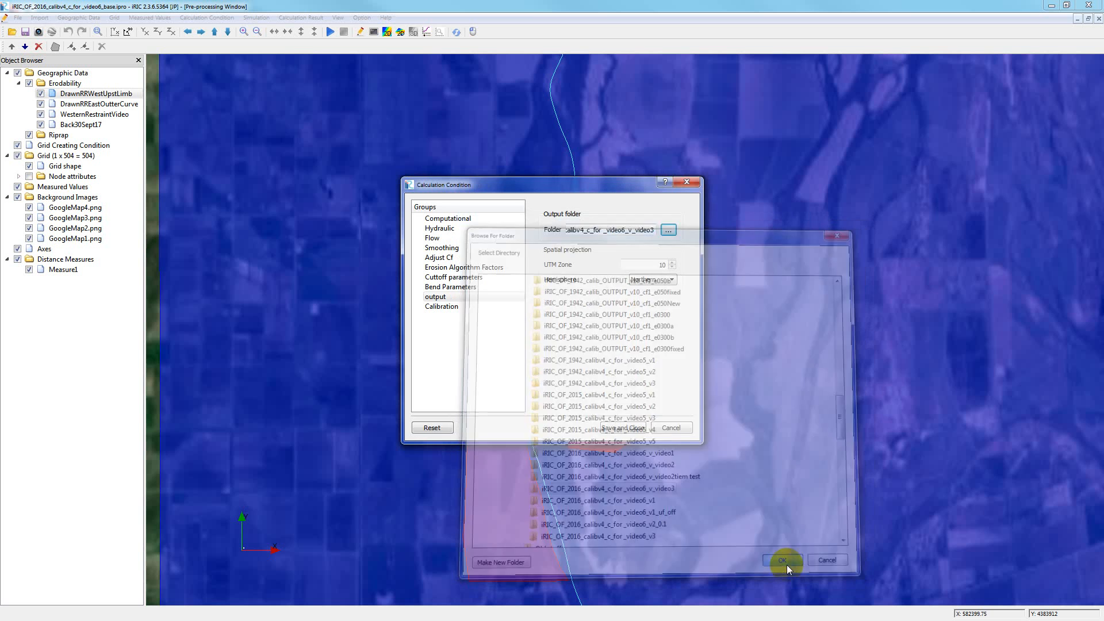
{"action": "left_click", "coordinate": [637, 426]}
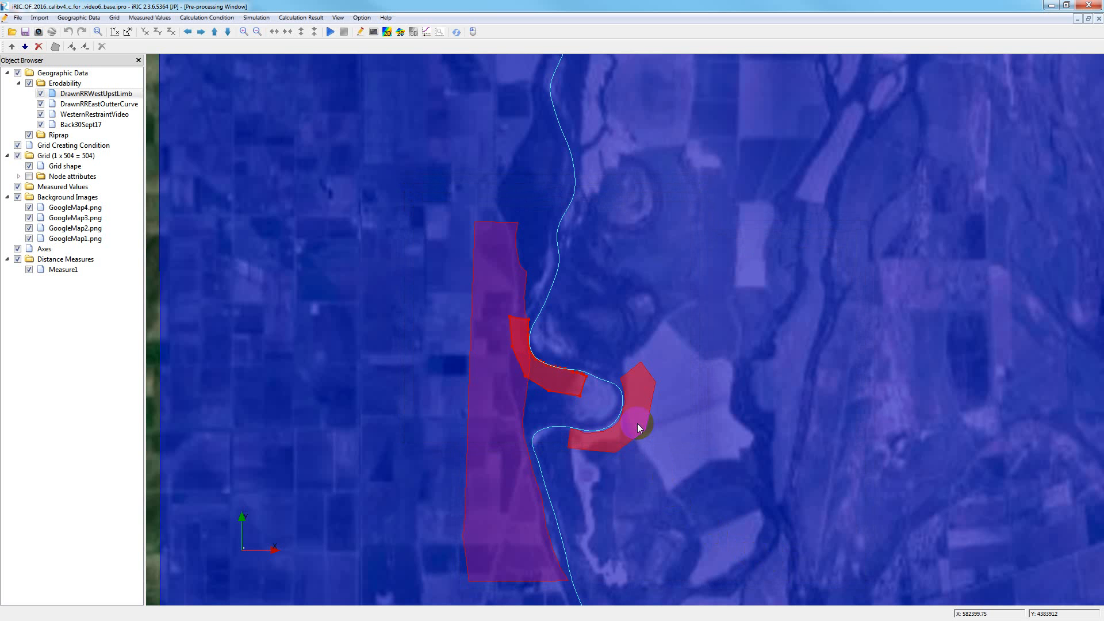
Run the solver, agreeing to discard the existing results and saving the project first
{"action": "left_click", "coordinate": [331, 32]}
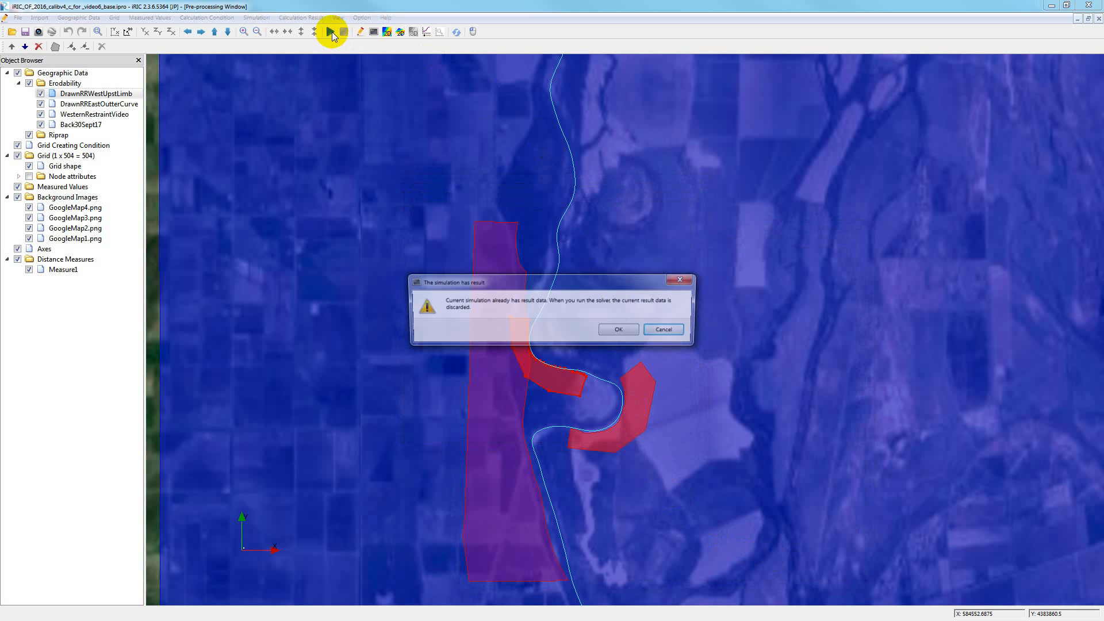
{"action": "left_click", "coordinate": [621, 331]}
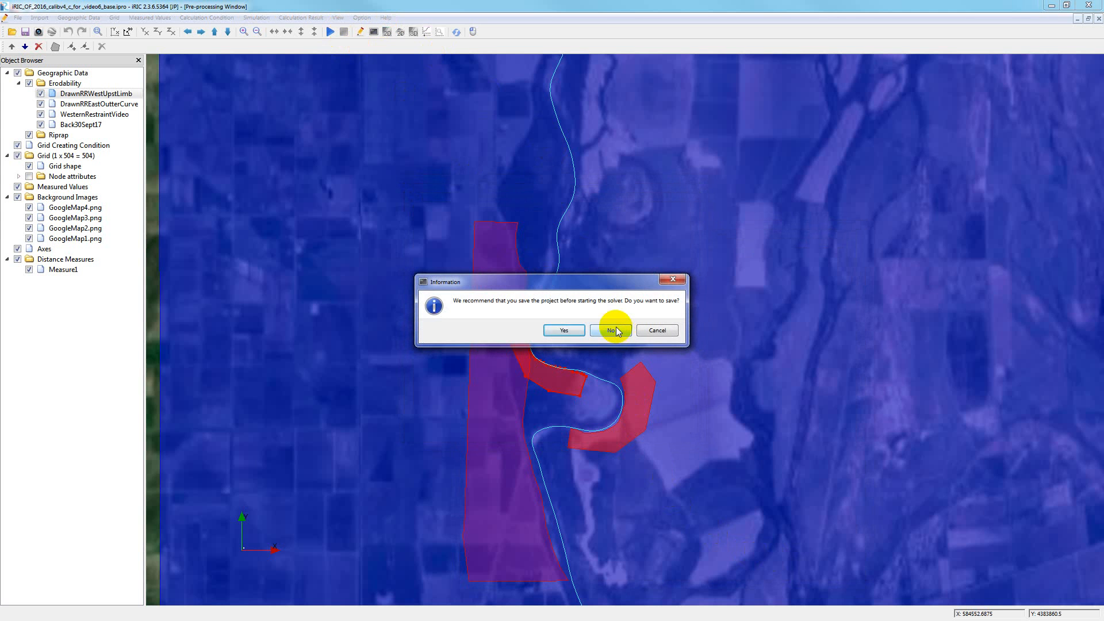
{"action": "left_click", "coordinate": [575, 330]}
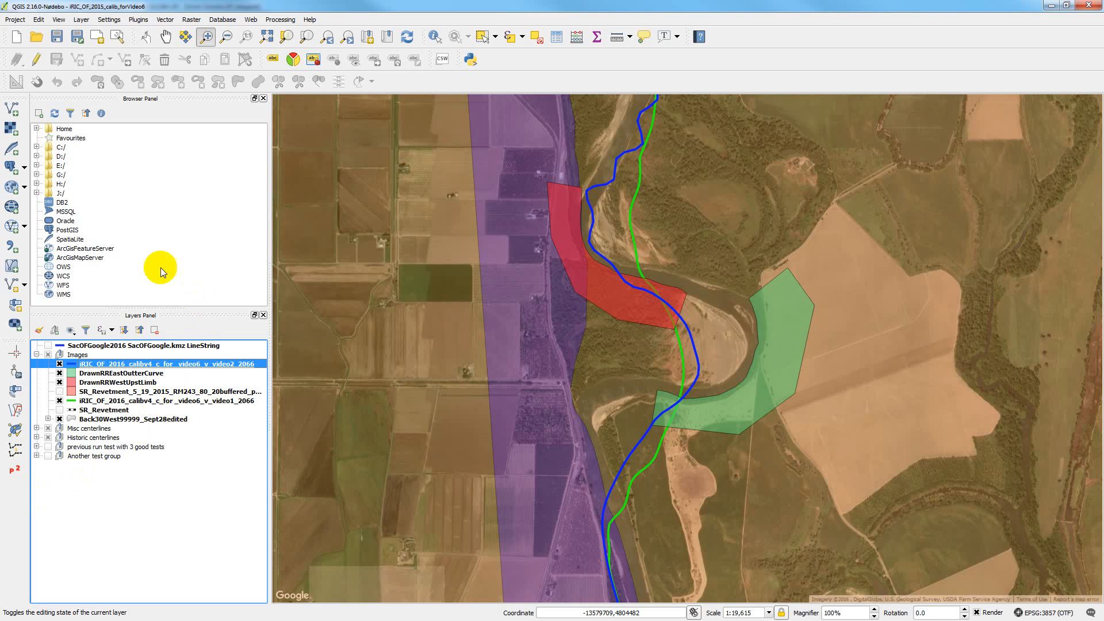
Switch to QGIS, browse for a new vector layer in 04 Output and copy the iRIC_OF_2016_calibv4_c_for _video6_v_video3 folder's name
{"action": "left_click", "coordinate": [15, 110]}
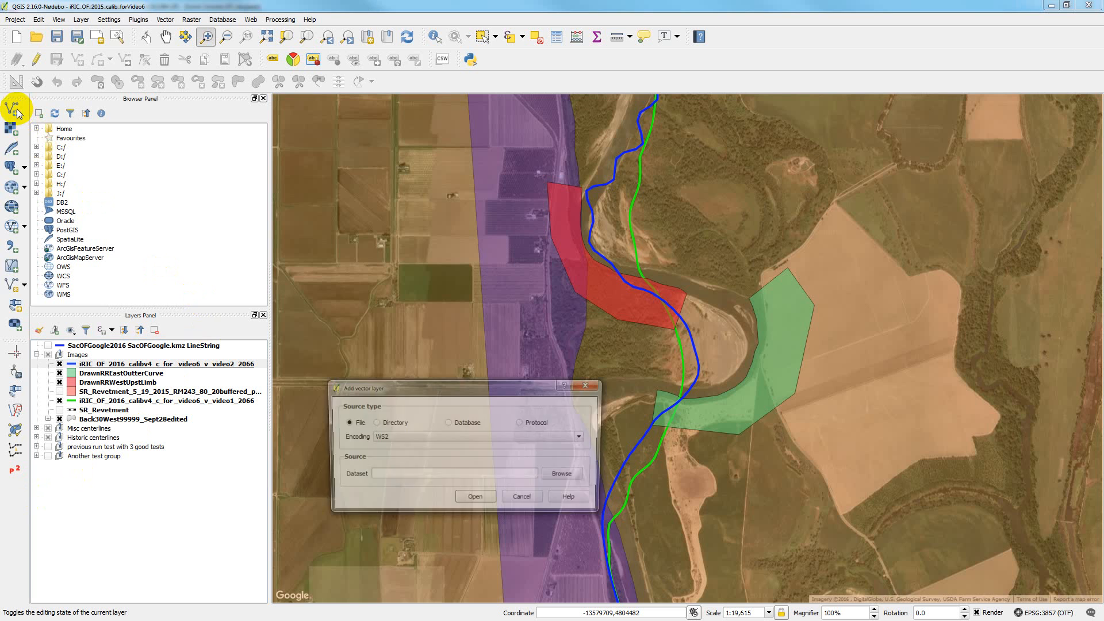
{"action": "left_click", "coordinate": [562, 473]}
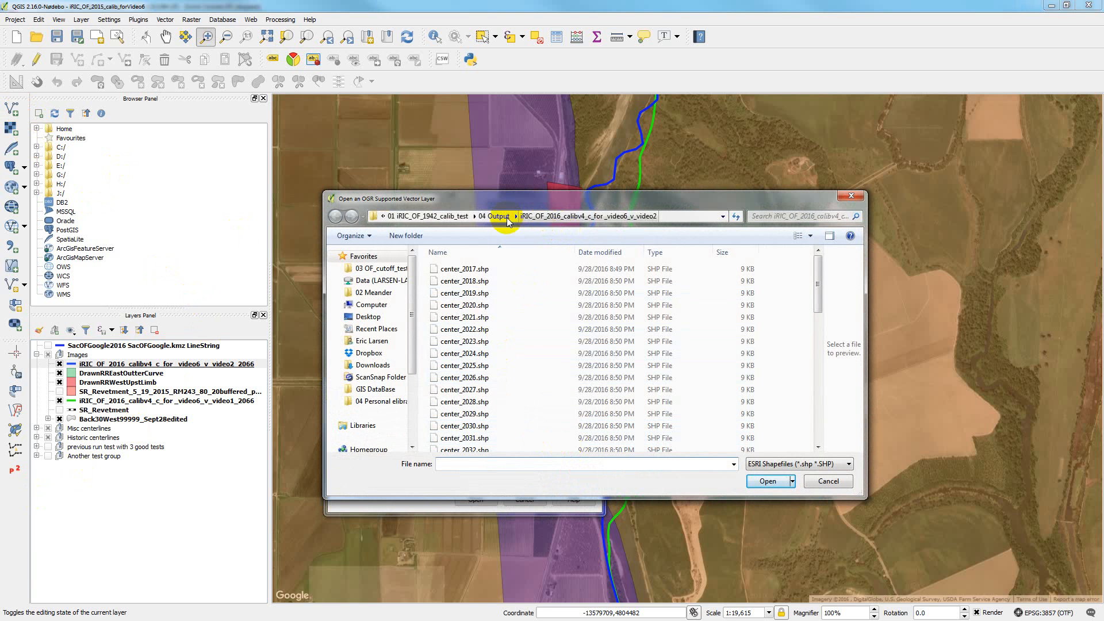
{"action": "left_click", "coordinate": [493, 216]}
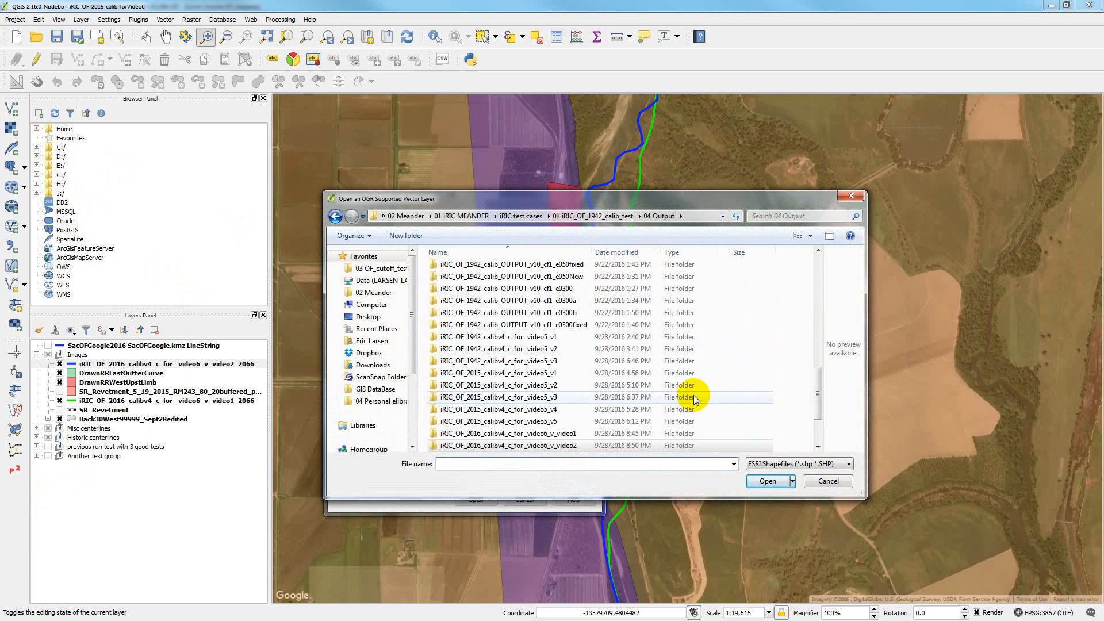
{"action": "left_click", "coordinate": [817, 447]}
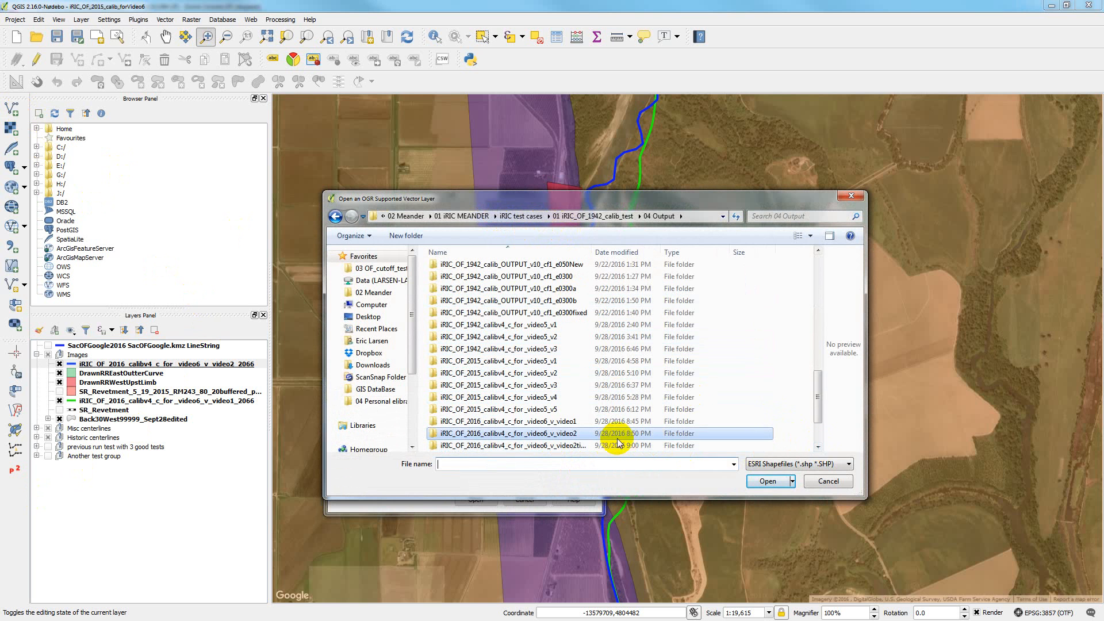
{"action": "left_click", "coordinate": [817, 447]}
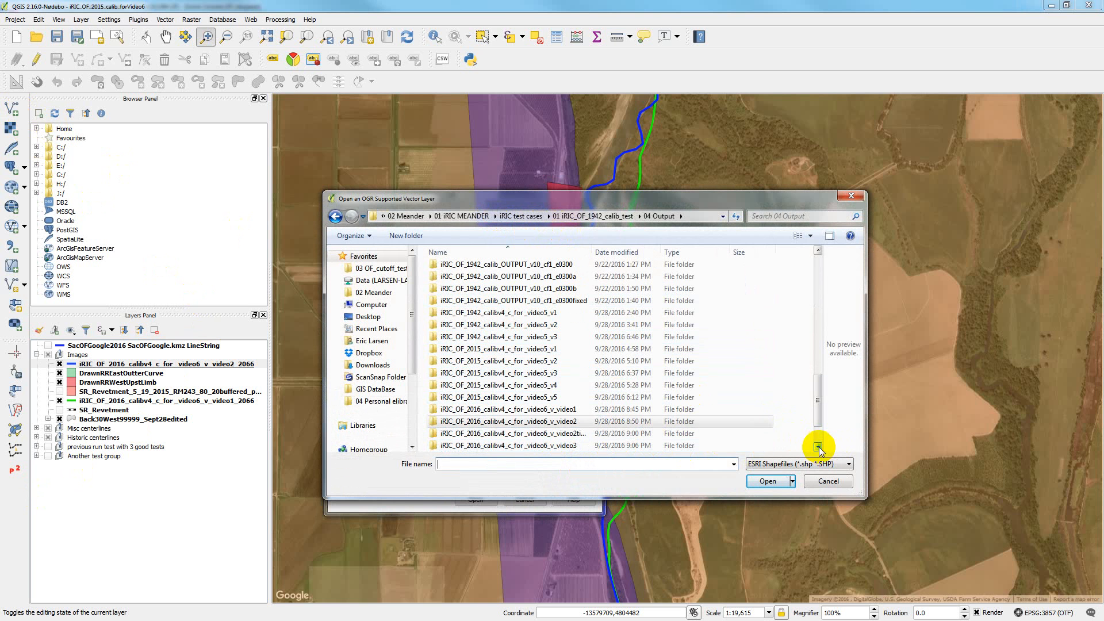
{"action": "left_click", "coordinate": [562, 447]}
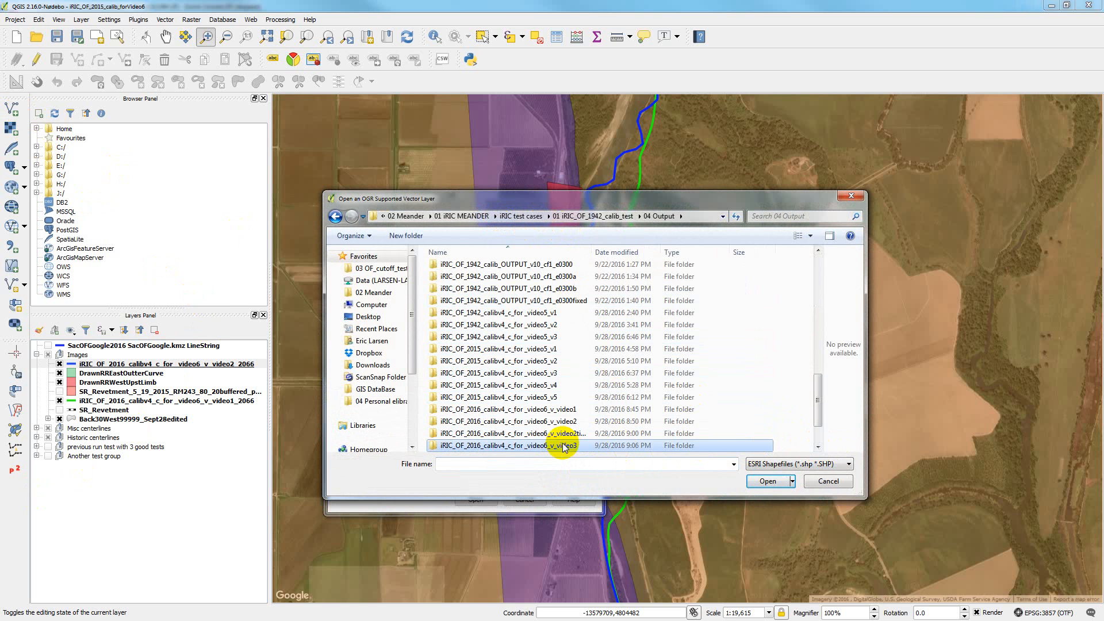
{"action": "left_click", "coordinate": [563, 446]}
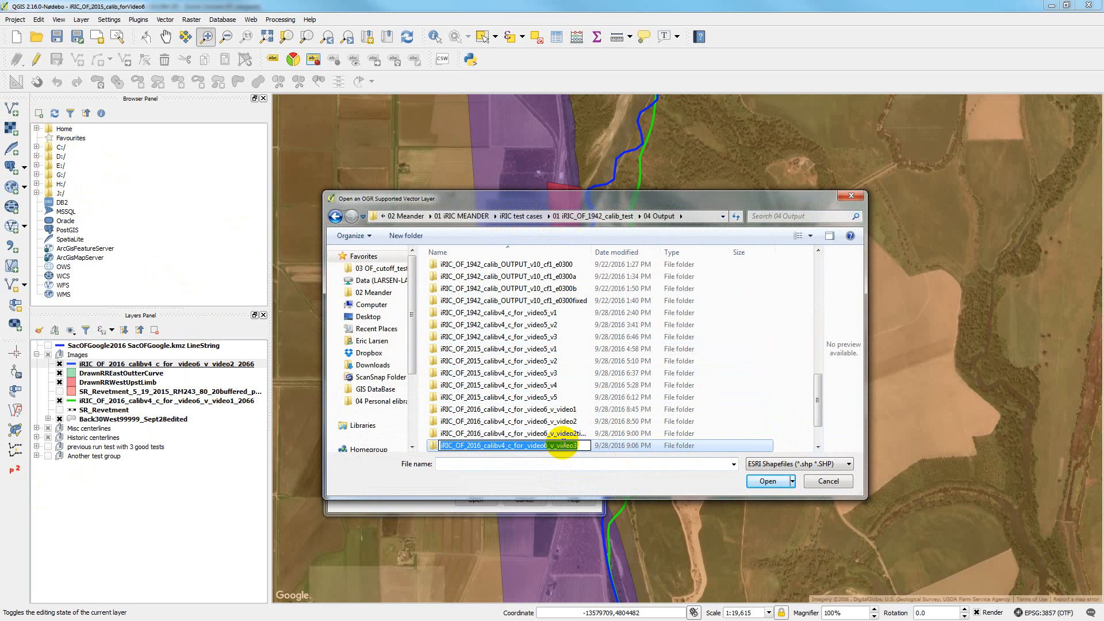
{"action": "left_click", "coordinate": [436, 448]}
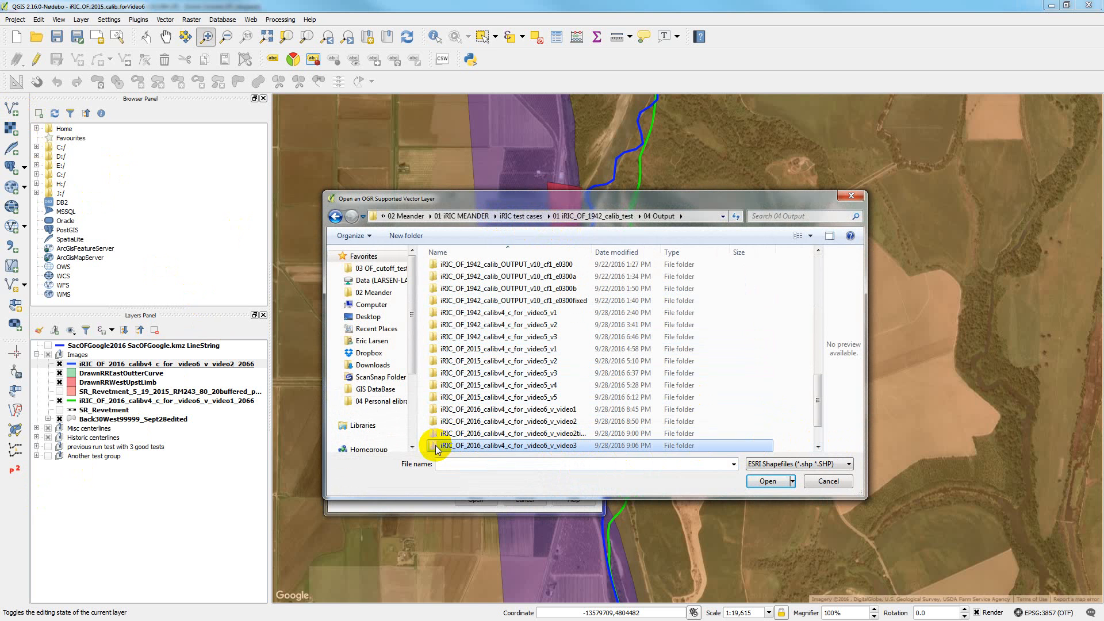
Add center_2066.shp from the iRIC_OF_2016_calibv4_c_for _video6_v_video3 folder as a vector layer
{"action": "double_click", "coordinate": [435, 446]}
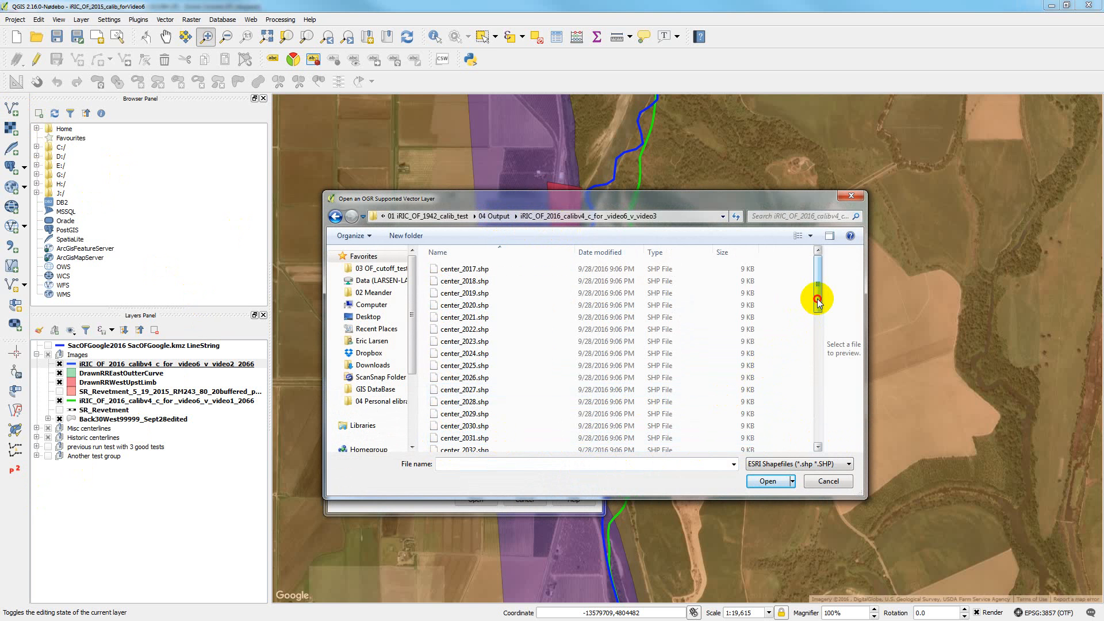
{"action": "left_click_drag", "start_coordinate": [817, 302], "coordinate": [821, 419]}
{"action": "left_click", "coordinate": [475, 446]}
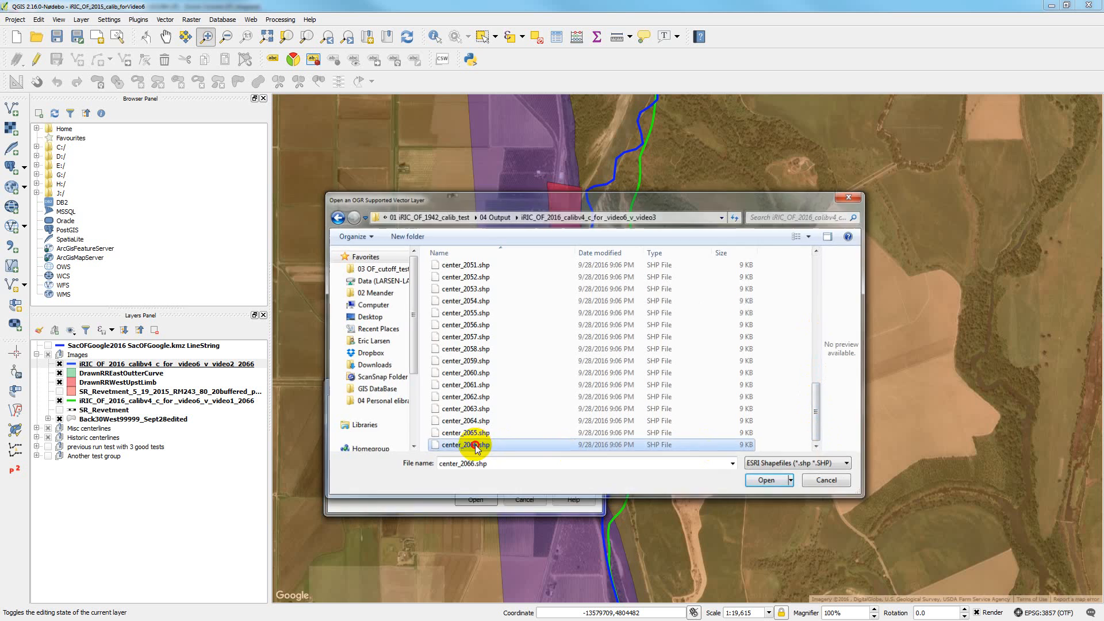
{"action": "double_click", "coordinate": [475, 446]}
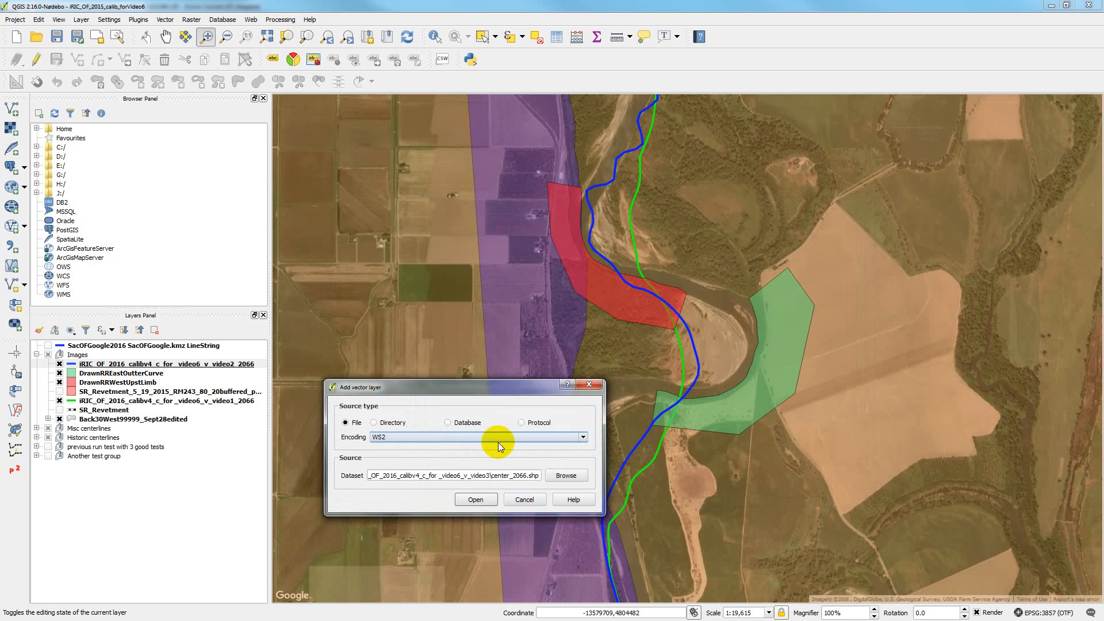
{"action": "left_click", "coordinate": [477, 499]}
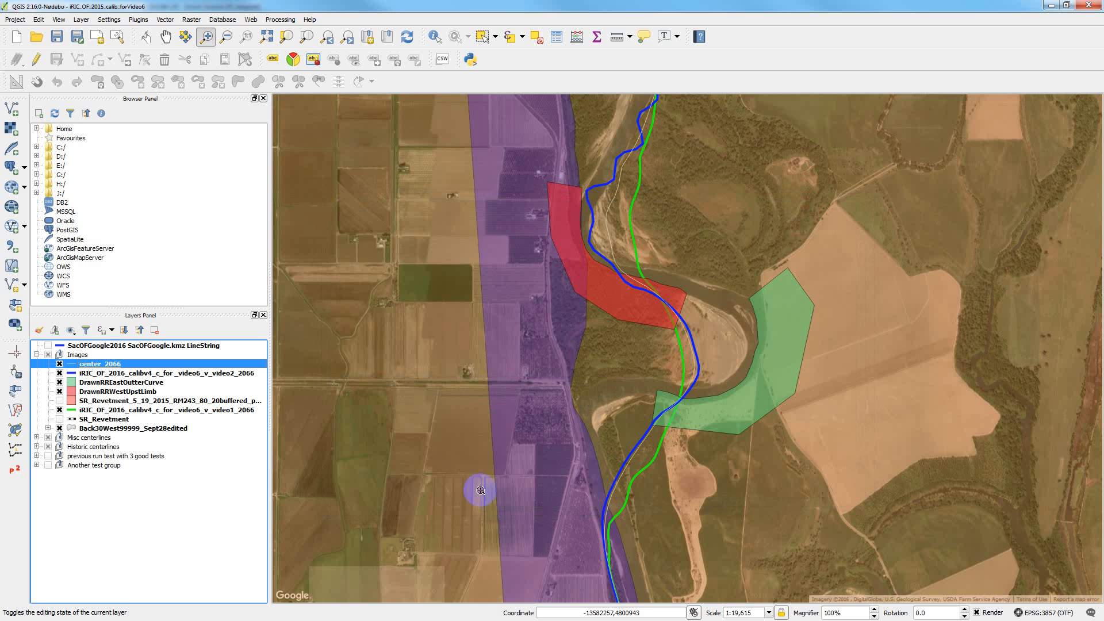
Rename the center_2066 layer to iRIC_OF_2016_calibv4_c_for _video6_v_video3_2066 by replacing "center" with the copied folder name
{"action": "right_click", "coordinate": [79, 367]}
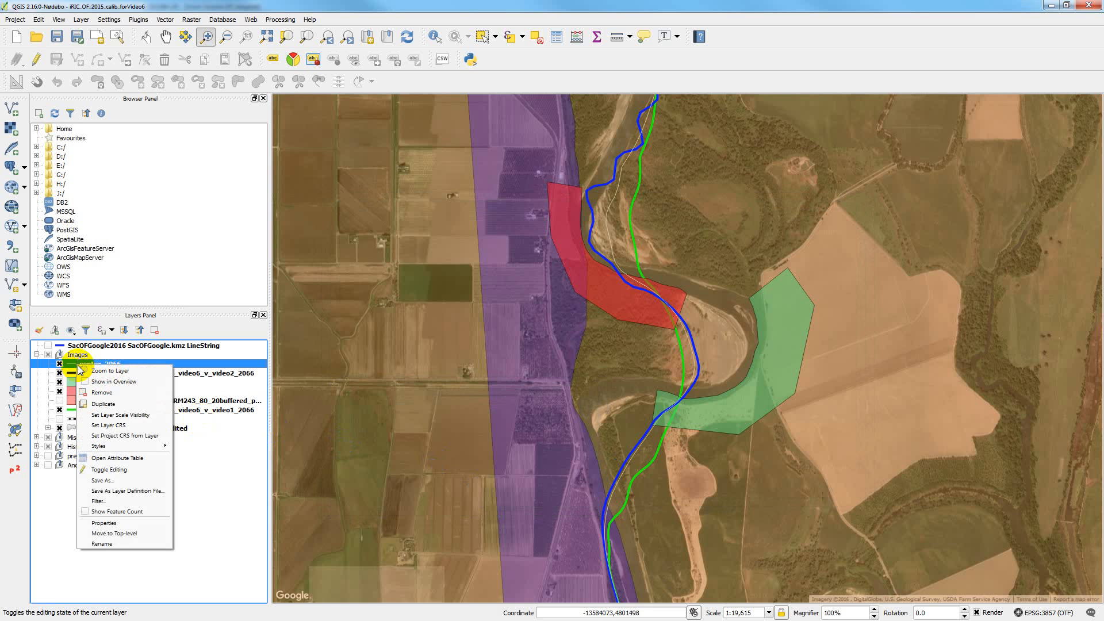
{"action": "left_click", "coordinate": [115, 549]}
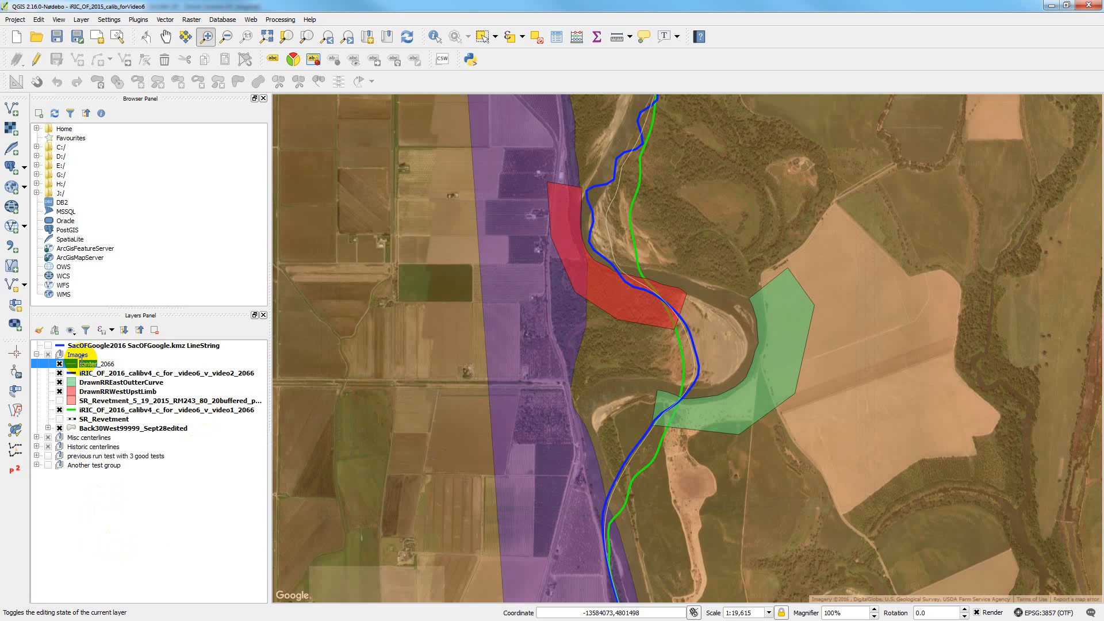
{"action": "type", "text": "iRIC_OF_2016_calibv4_c_for _video6_v_video3"}
{"action": "left_click", "coordinate": [171, 469]}
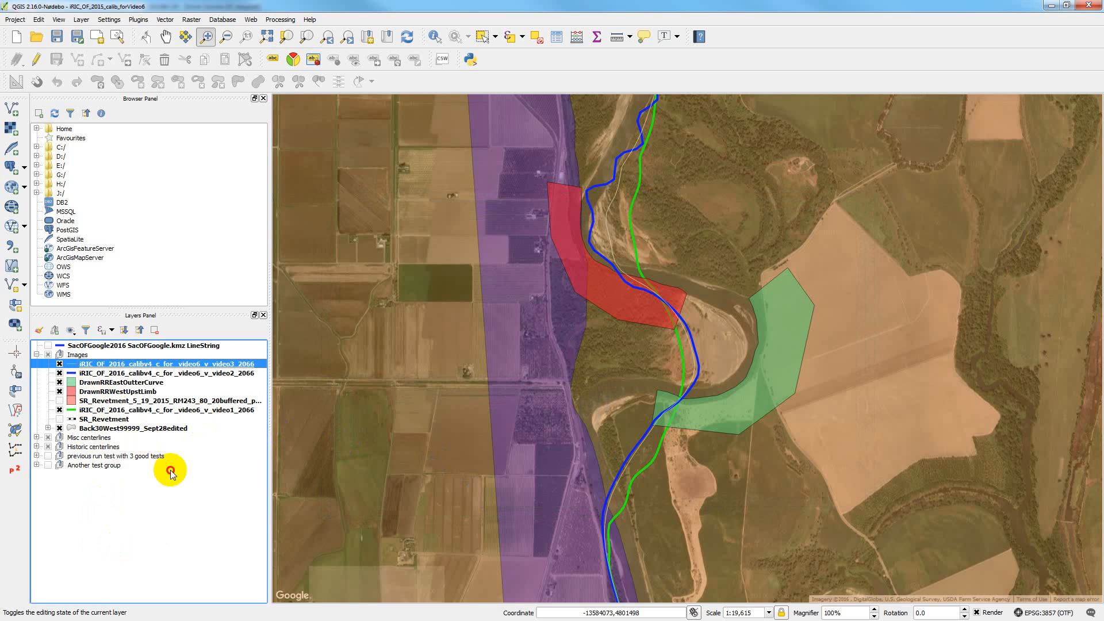
Color the line of the iRIC_OF_2016_calibv4_c_for _video6_v_video3_2066 layer pink
{"action": "right_click", "coordinate": [110, 365]}
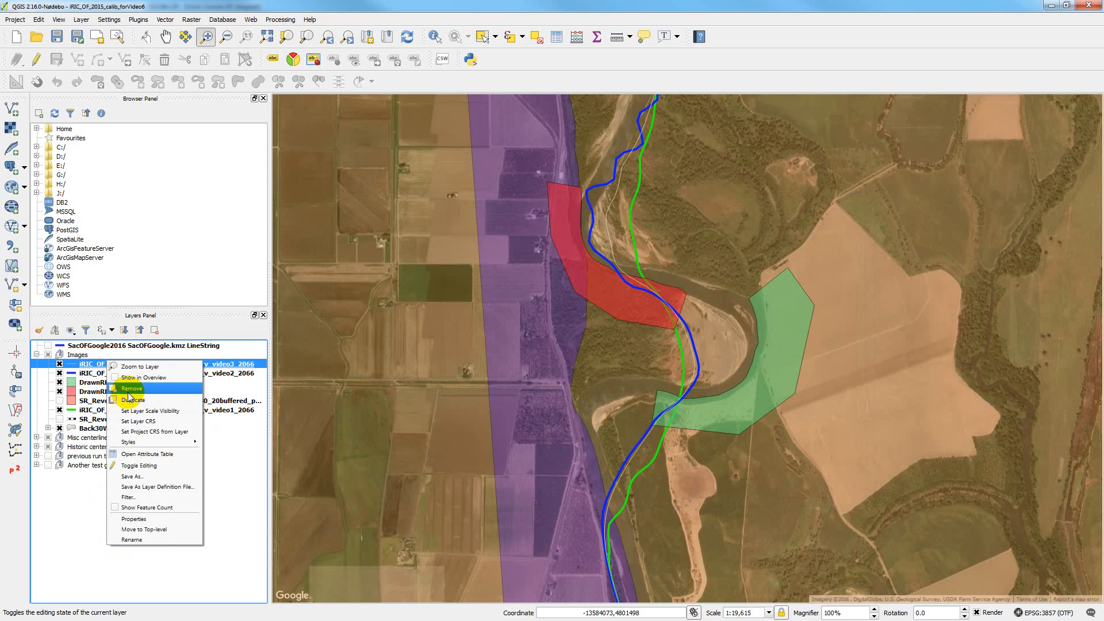
{"action": "left_click", "coordinate": [135, 515]}
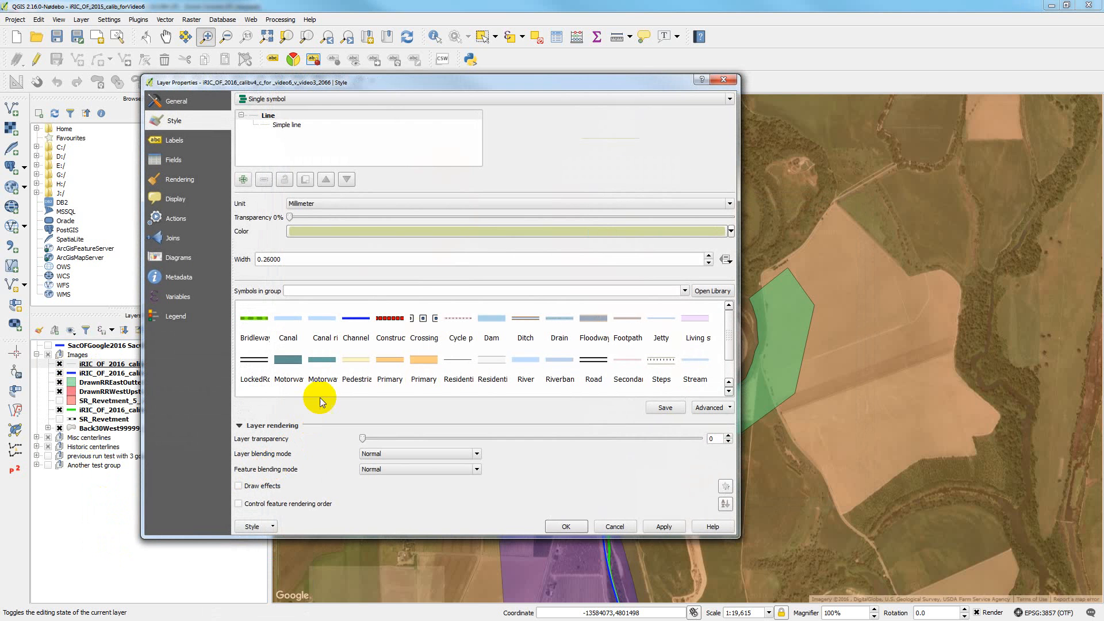
{"action": "left_click", "coordinate": [731, 232]}
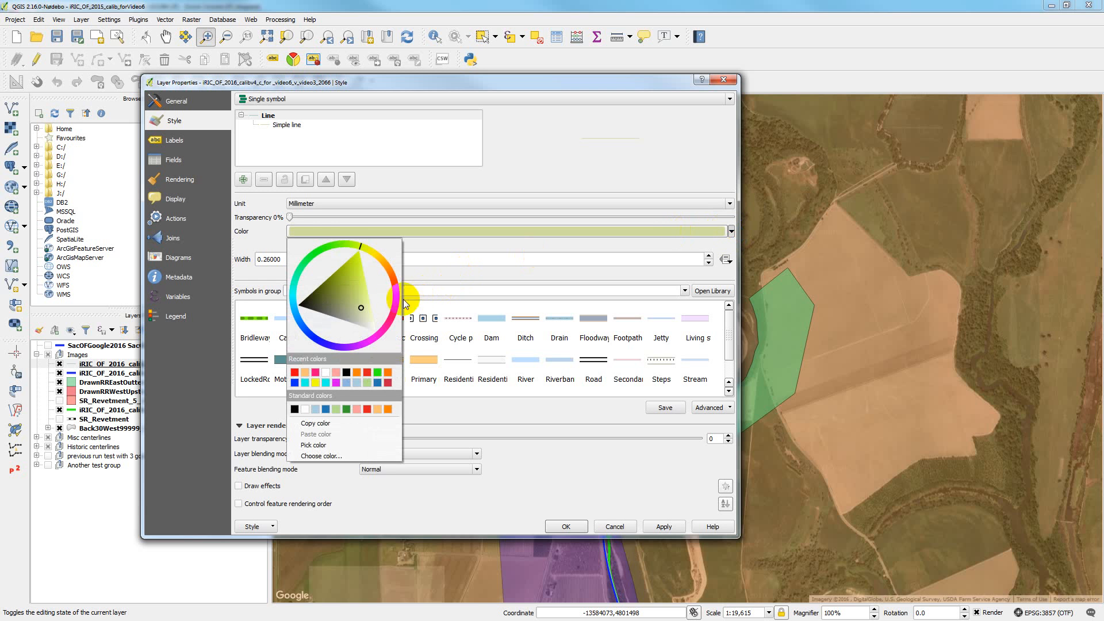
{"action": "left_click", "coordinate": [315, 372]}
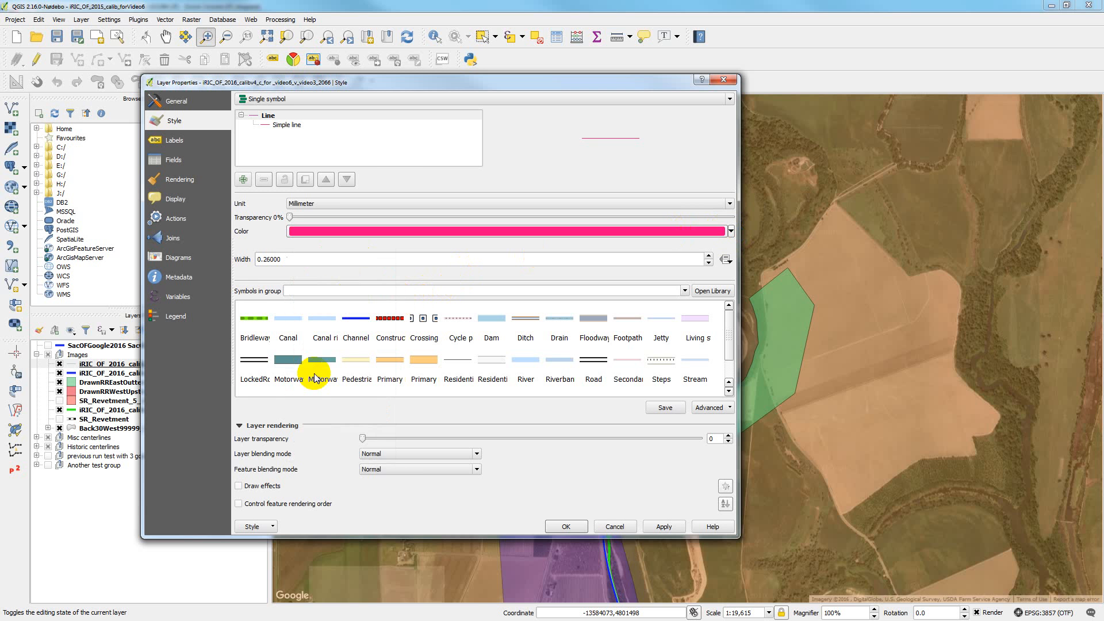
{"action": "left_click", "coordinate": [565, 527]}
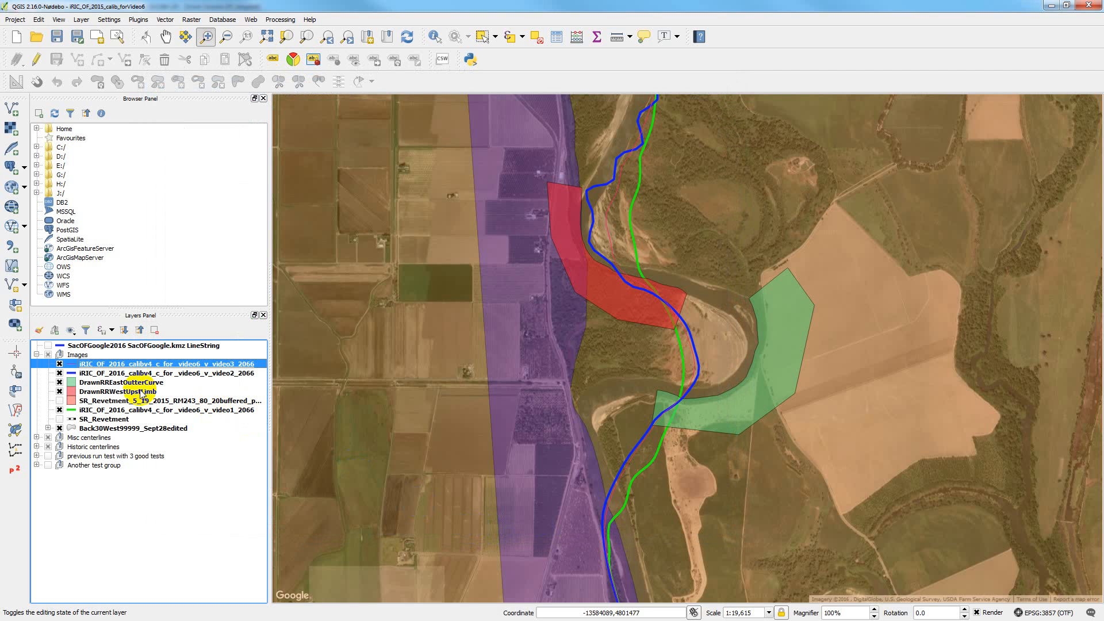
Style the iRIC_OF_2016_calibv4_c_for _video6_v_video3_2066 layer with the Channel line symbol and color it red
{"action": "right_click", "coordinate": [72, 363]}
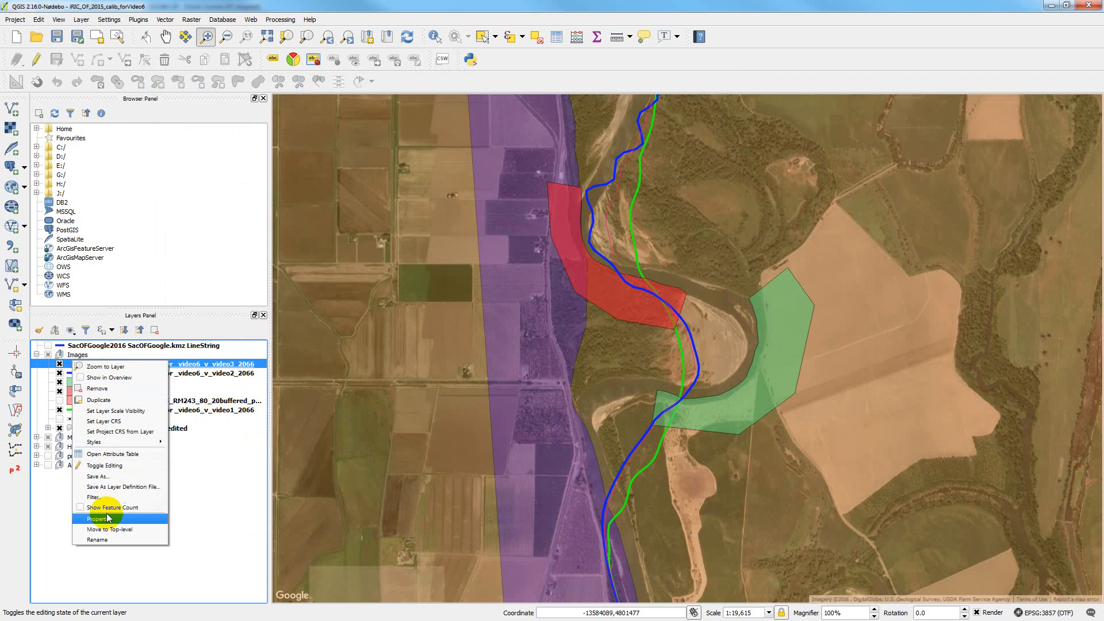
{"action": "left_click", "coordinate": [108, 518]}
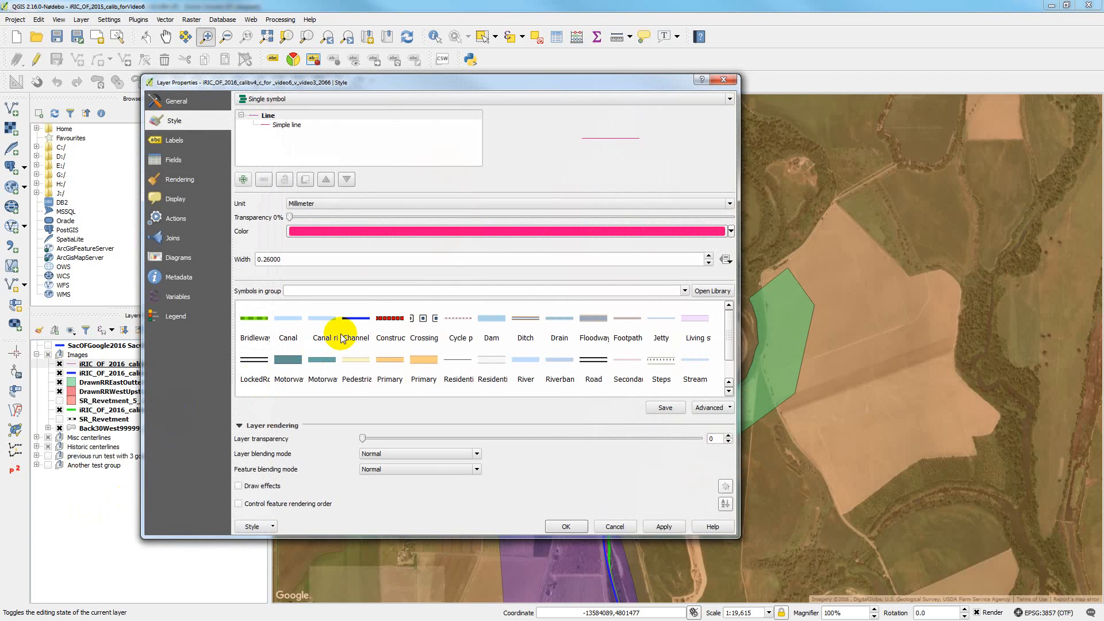
{"action": "left_click", "coordinate": [352, 322]}
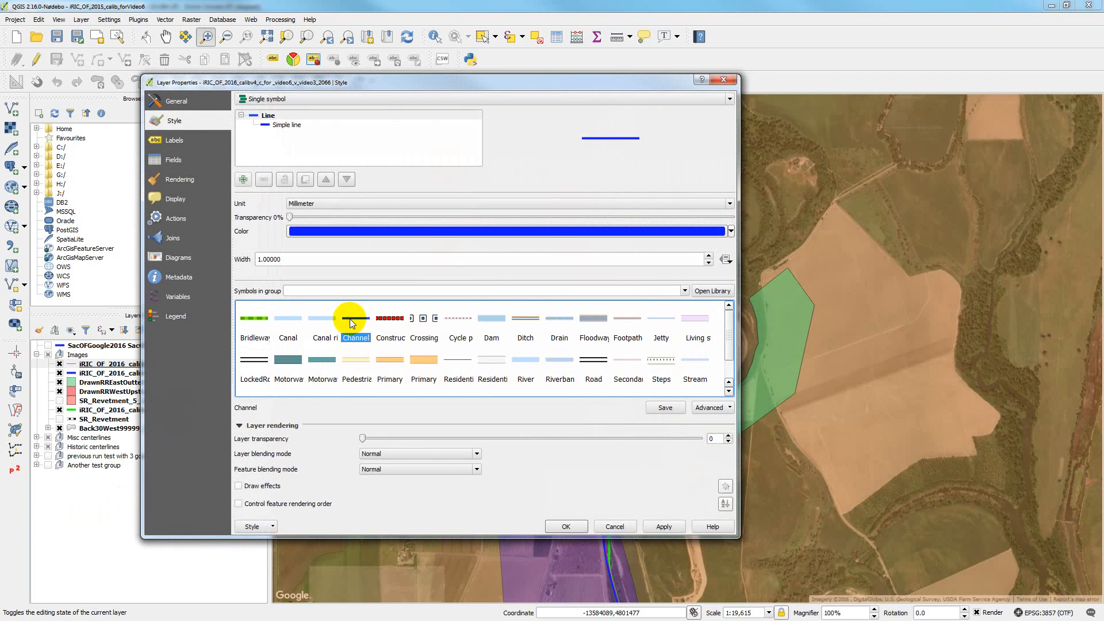
{"action": "left_click", "coordinate": [730, 231]}
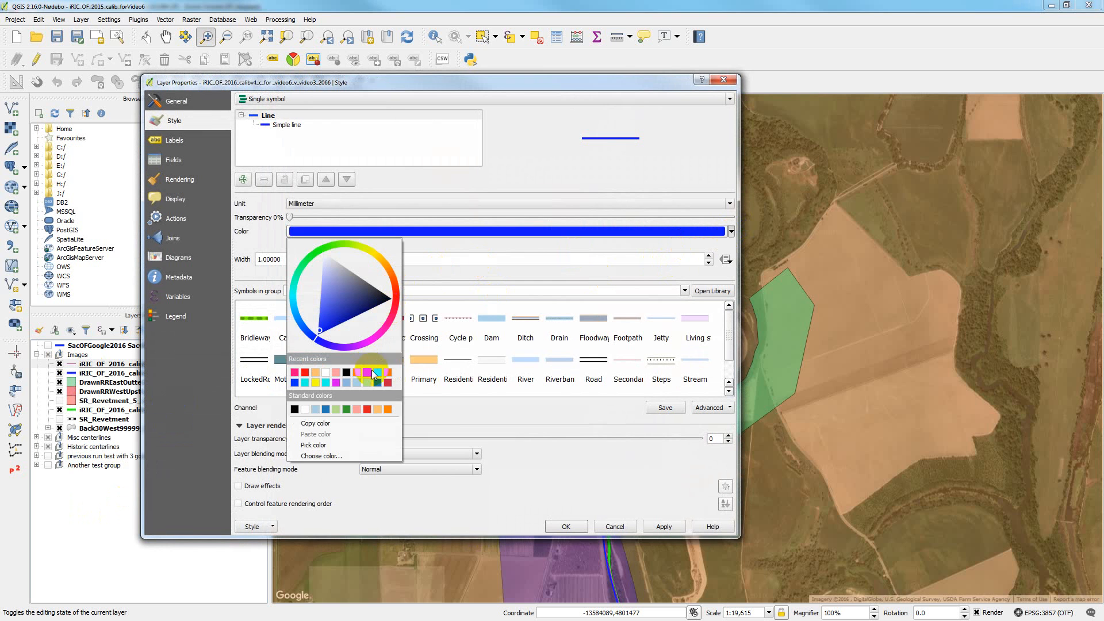
{"action": "left_click", "coordinate": [367, 372]}
{"action": "left_click", "coordinate": [566, 526]}
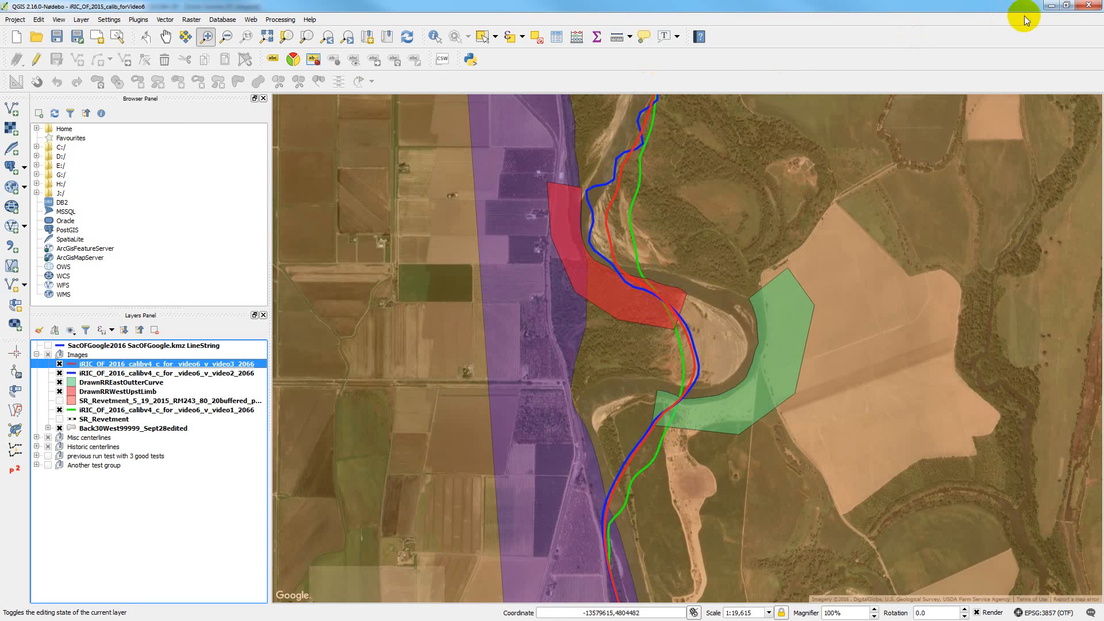
Switch to iRIC, acknowledge the finished solver run and display its 2D post-processing results
{"action": "left_click", "coordinate": [1050, 5]}
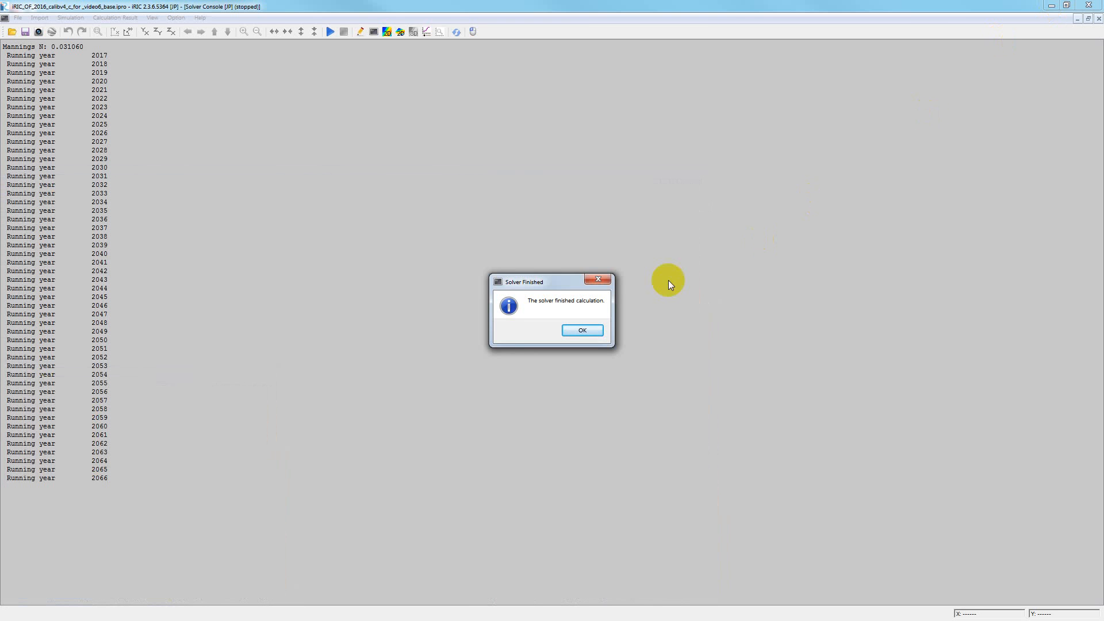
{"action": "left_click", "coordinate": [589, 329]}
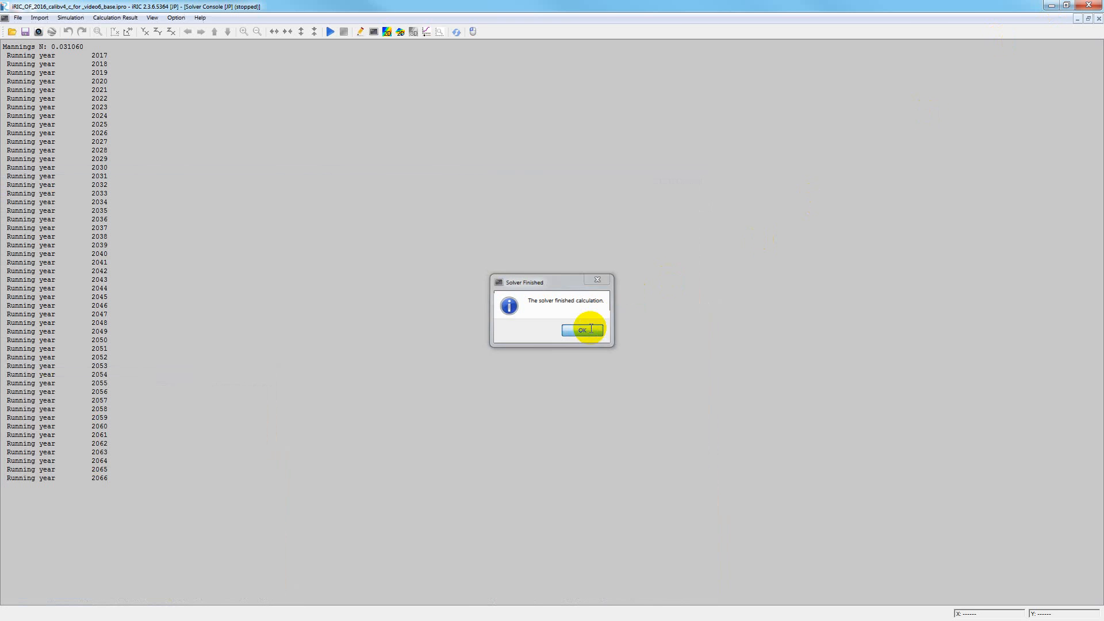
{"action": "left_click", "coordinate": [386, 31]}
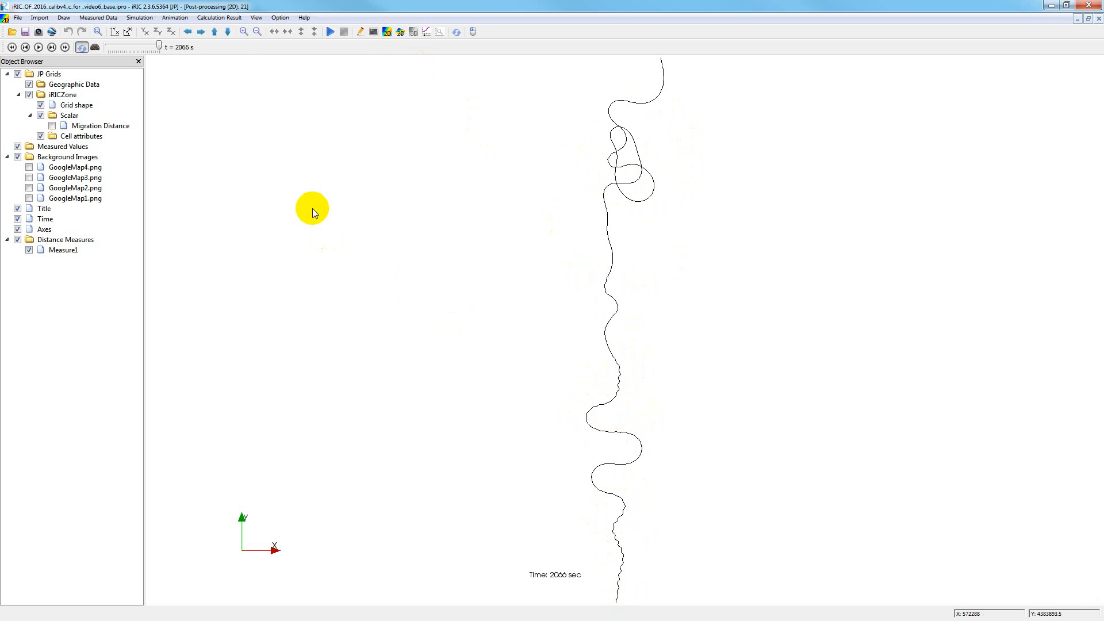
Return to pre-processing and set the prediction time step to 0.1 years in the computational calculation conditions
{"action": "left_click", "coordinate": [360, 32]}
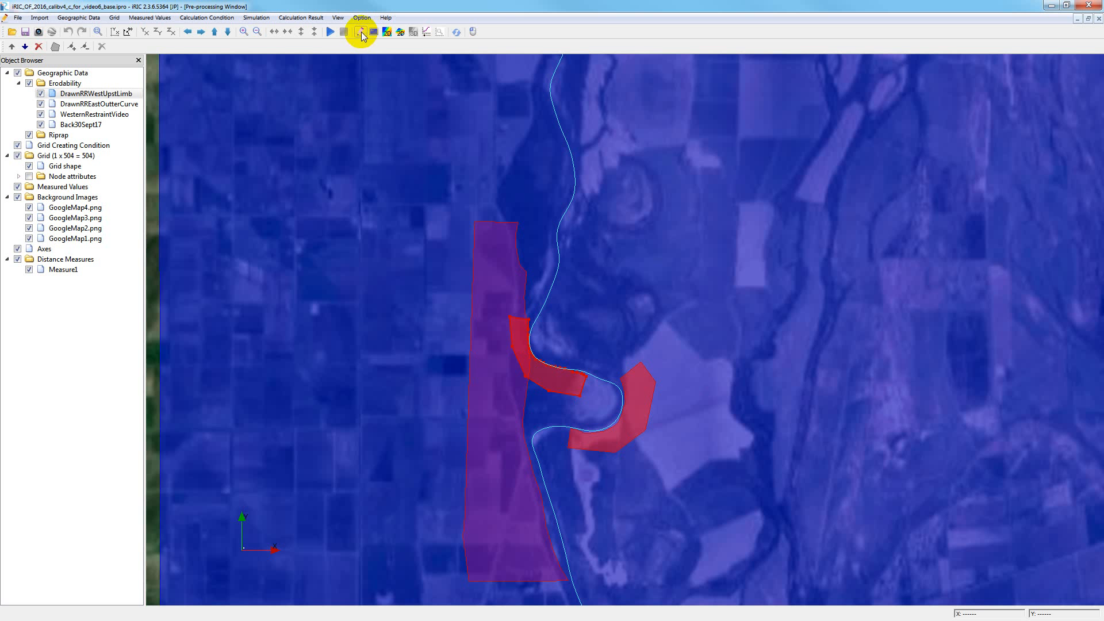
{"action": "left_click", "coordinate": [222, 19]}
{"action": "left_click", "coordinate": [214, 30]}
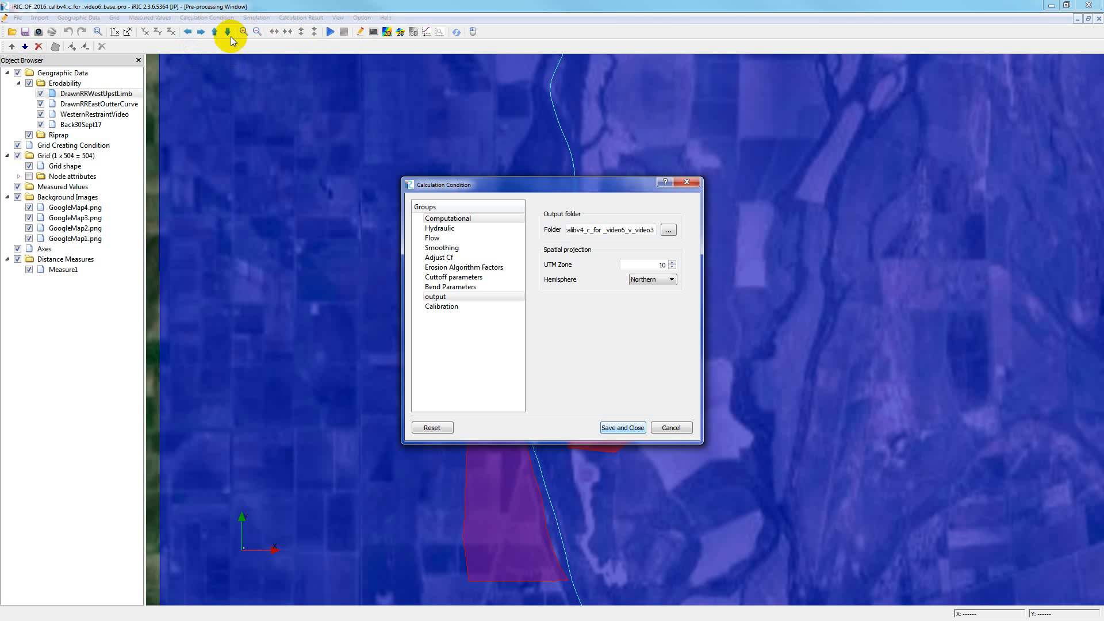
{"action": "left_click", "coordinate": [455, 220]}
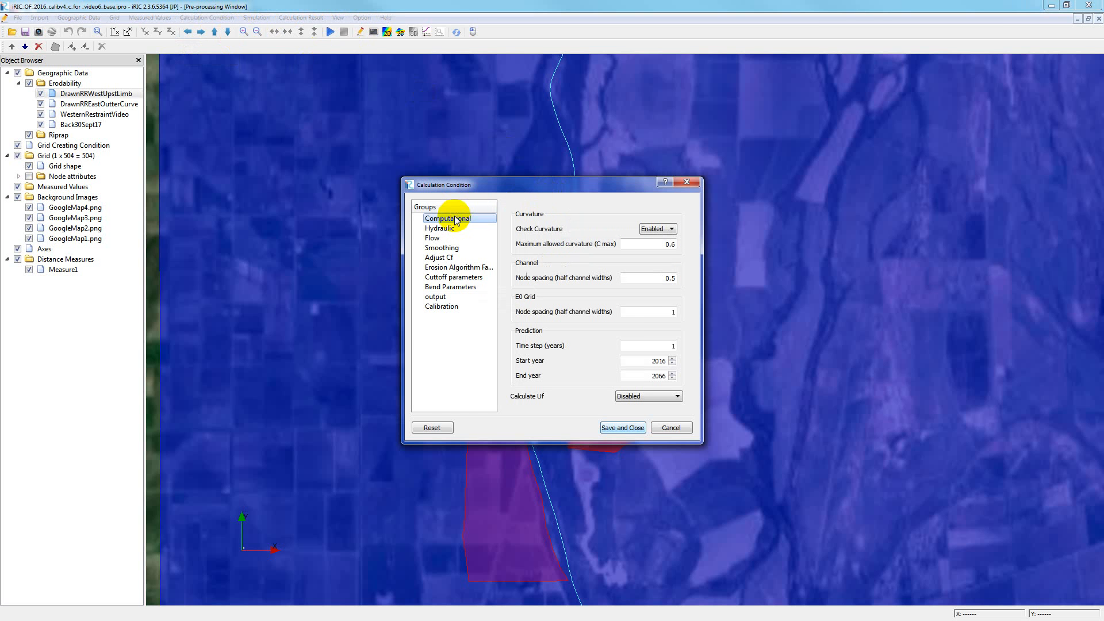
{"action": "left_click", "coordinate": [671, 345]}
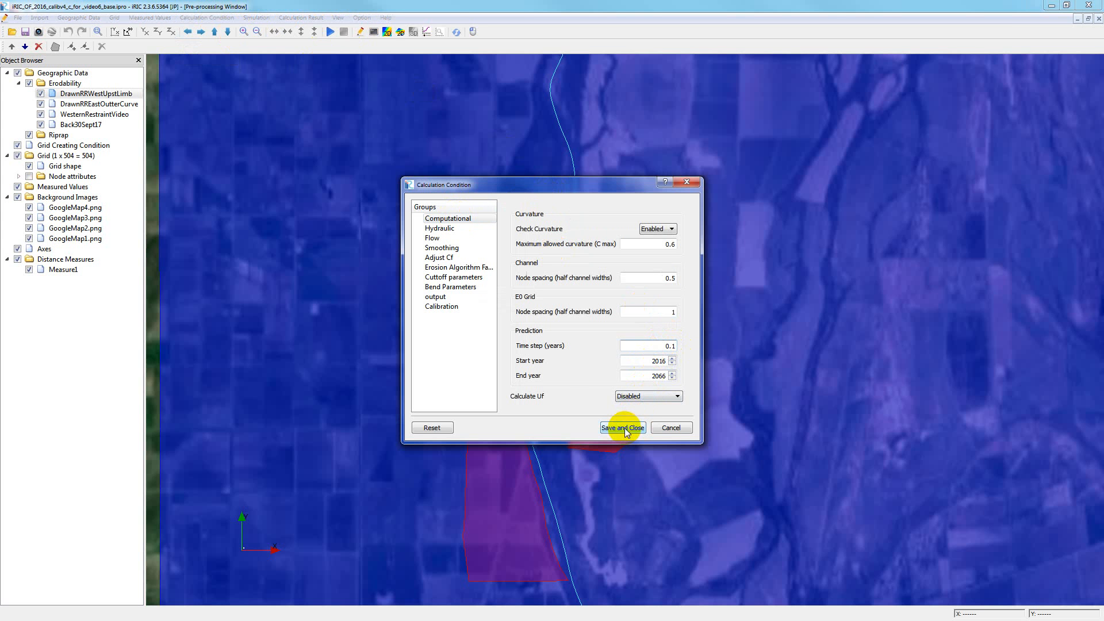
Browse for a different output folder and copy the name of the iRIC_OF_2016_calibv4_c_for _video6_v_video3 folder
{"action": "left_click", "coordinate": [456, 298]}
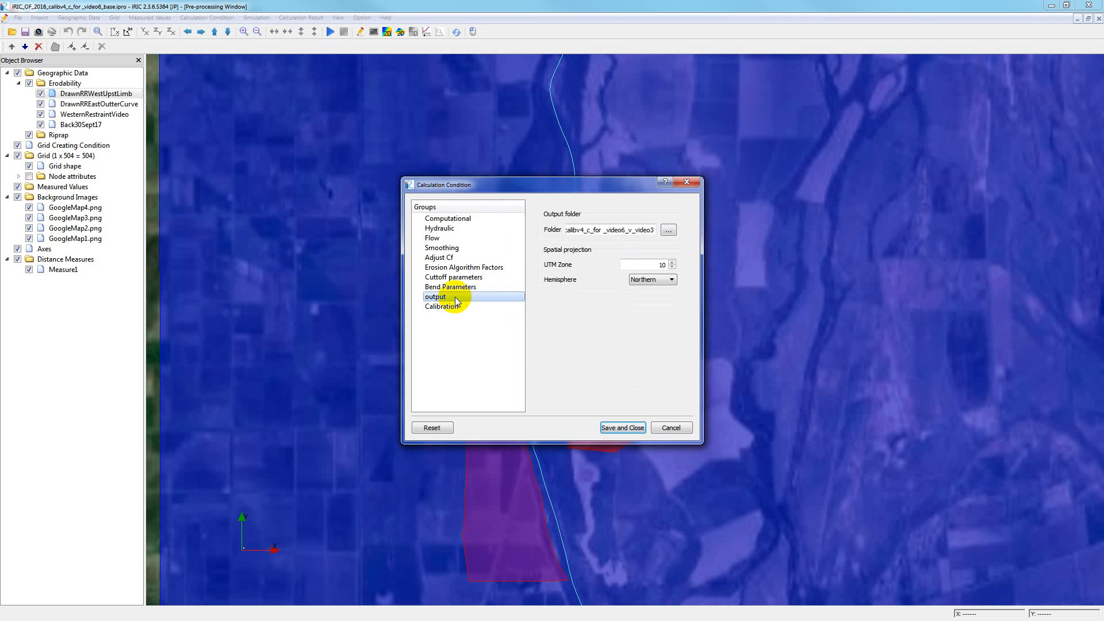
{"action": "left_click", "coordinate": [668, 229]}
{"action": "scroll", "coordinate": [643, 352], "scroll_direction": "down", "scroll_amount": 12}
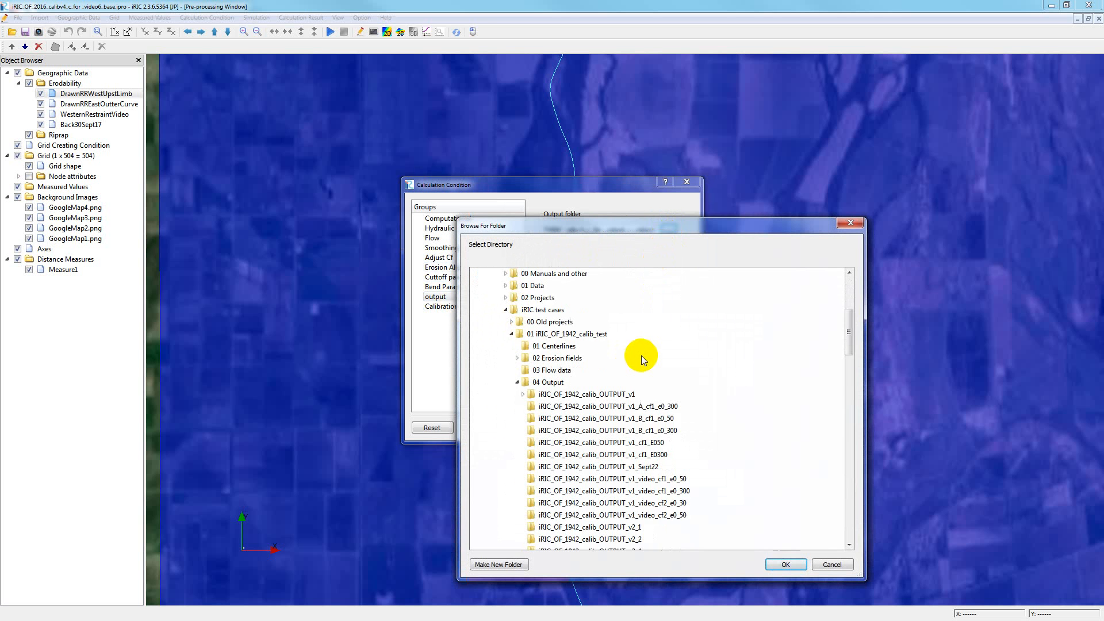
{"action": "scroll", "coordinate": [569, 414], "scroll_direction": "down", "scroll_amount": 2}
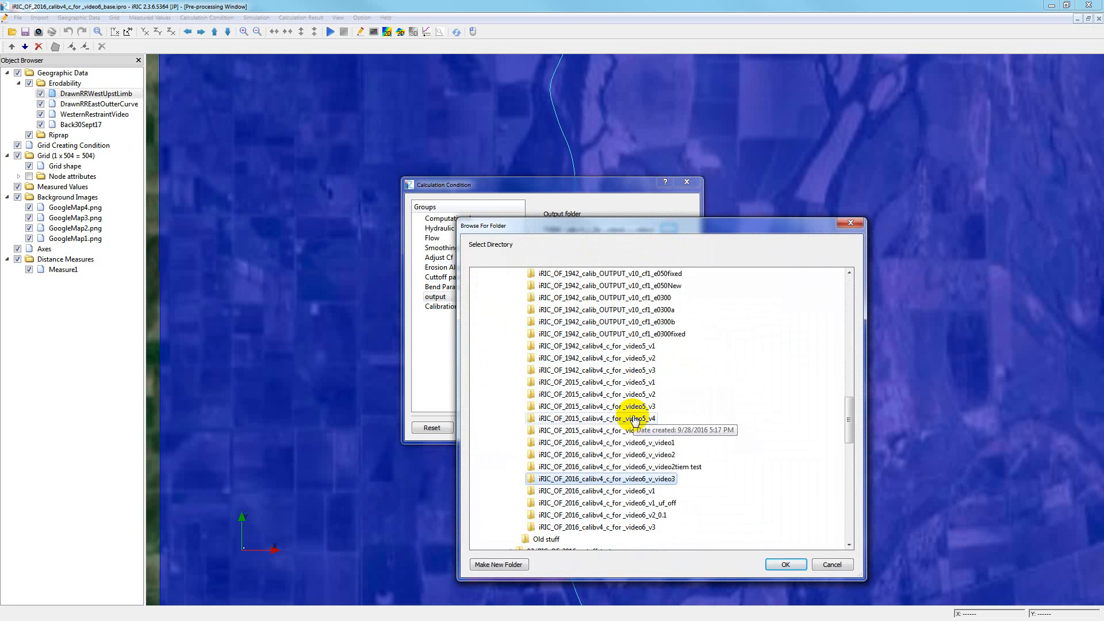
{"action": "right_click", "coordinate": [613, 480]}
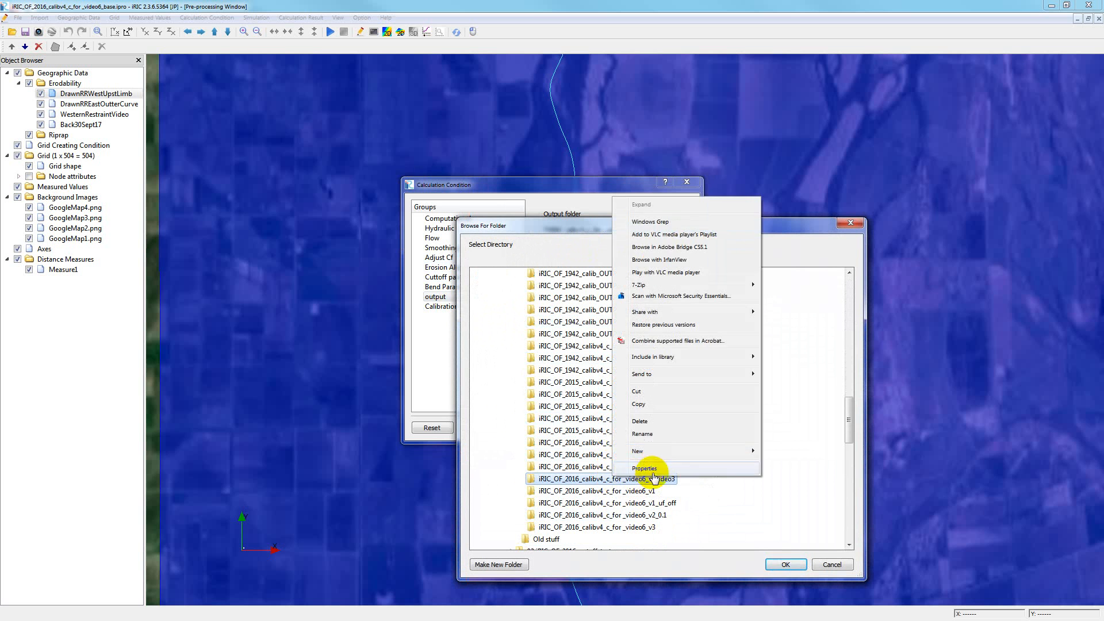
{"action": "left_click", "coordinate": [658, 435]}
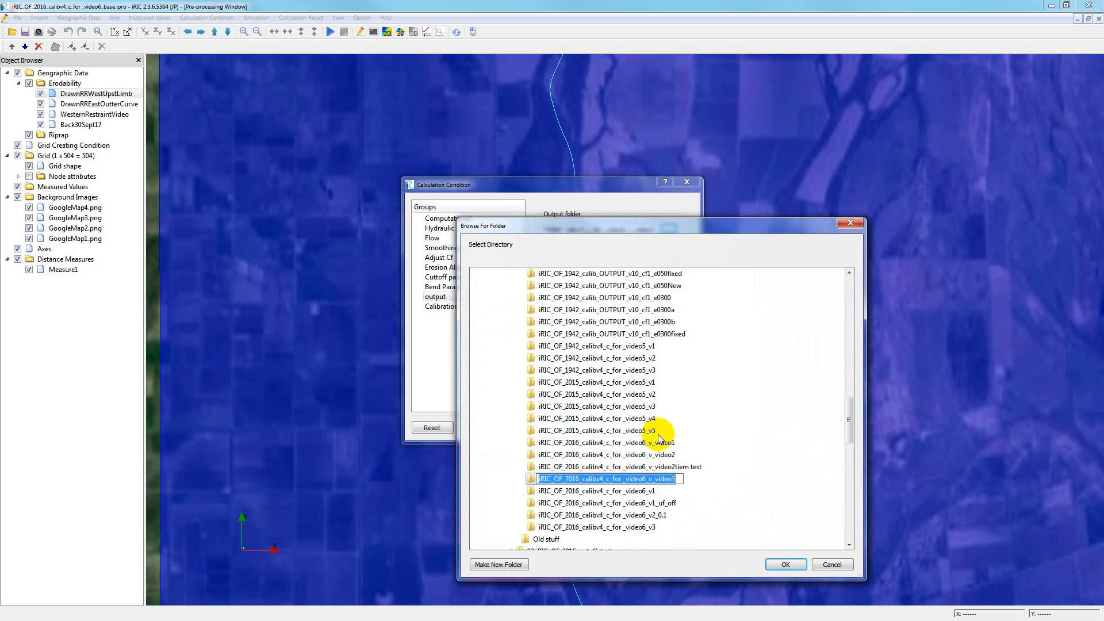
{"action": "scroll", "coordinate": [658, 433], "scroll_direction": "up", "scroll_amount": 15}
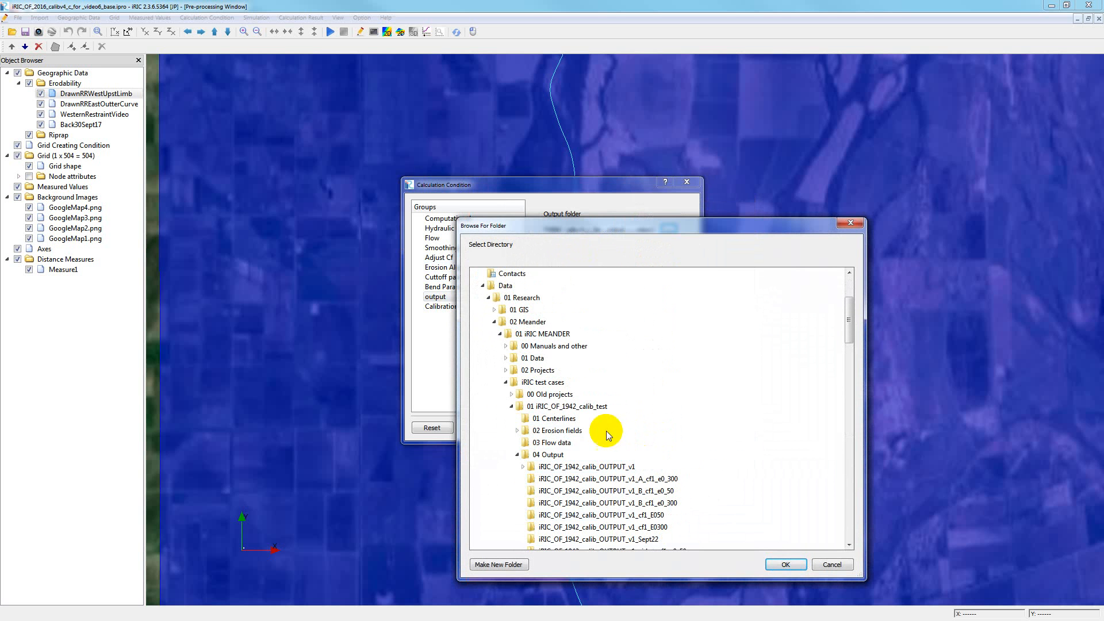
Create the folder iRIC_OF_2016_calibv4_c_for _video6_v_video4 in 04 Output, choose it as the output folder and save the calculation conditions
{"action": "right_click", "coordinate": [553, 454]}
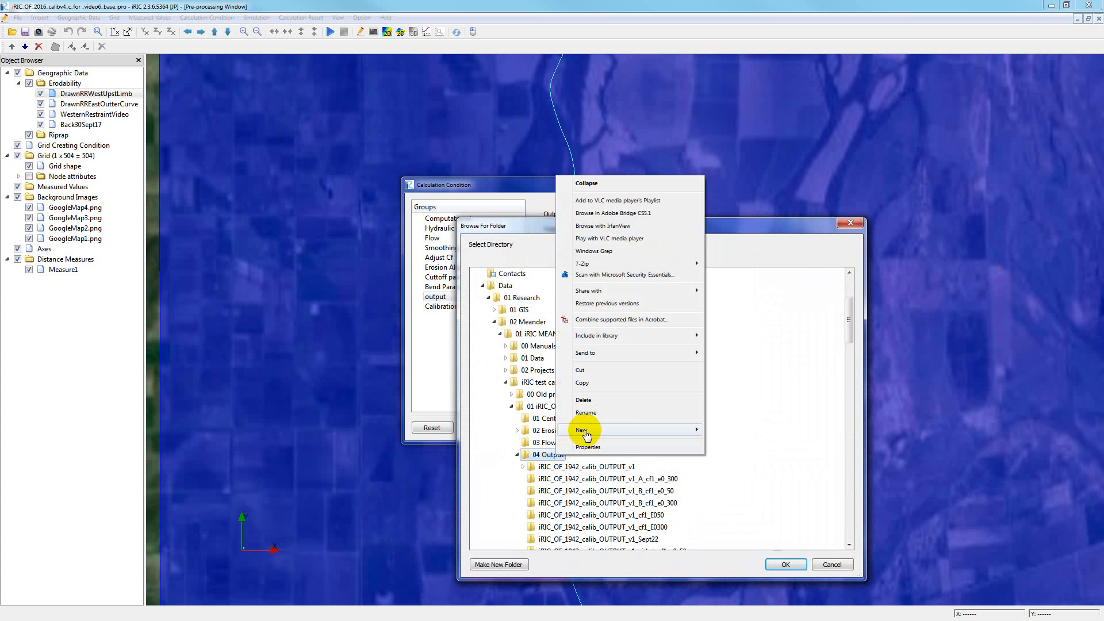
{"action": "mouse_move", "coordinate": [586, 435]}
{"action": "left_click", "coordinate": [725, 430]}
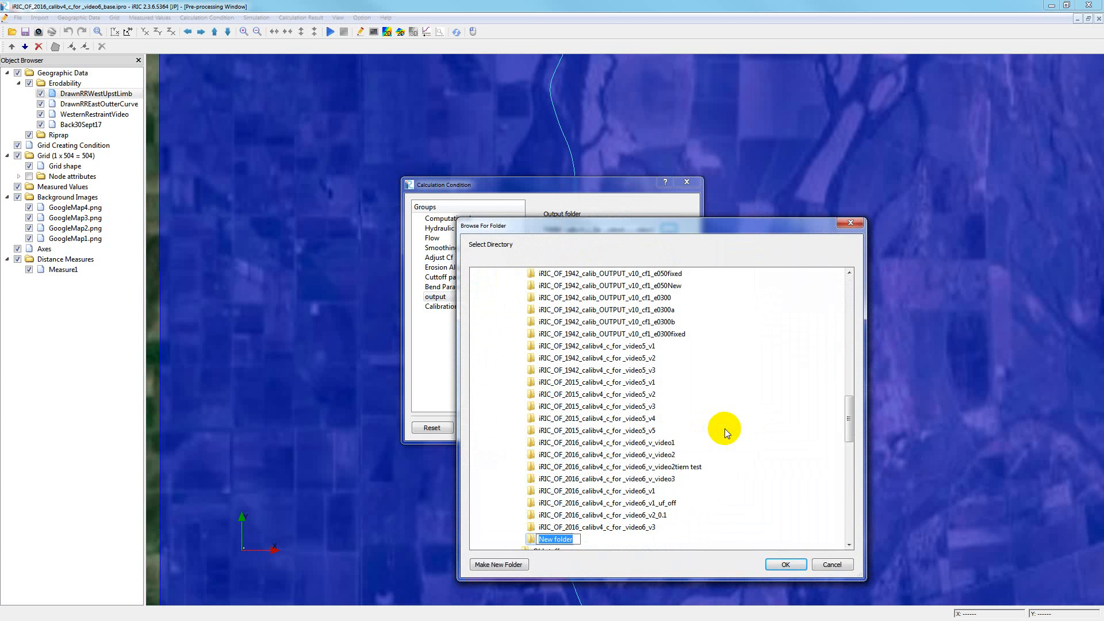
{"action": "type", "text": "iRIC_OF_2016_calibv4_c_for_video6_v_video4"}
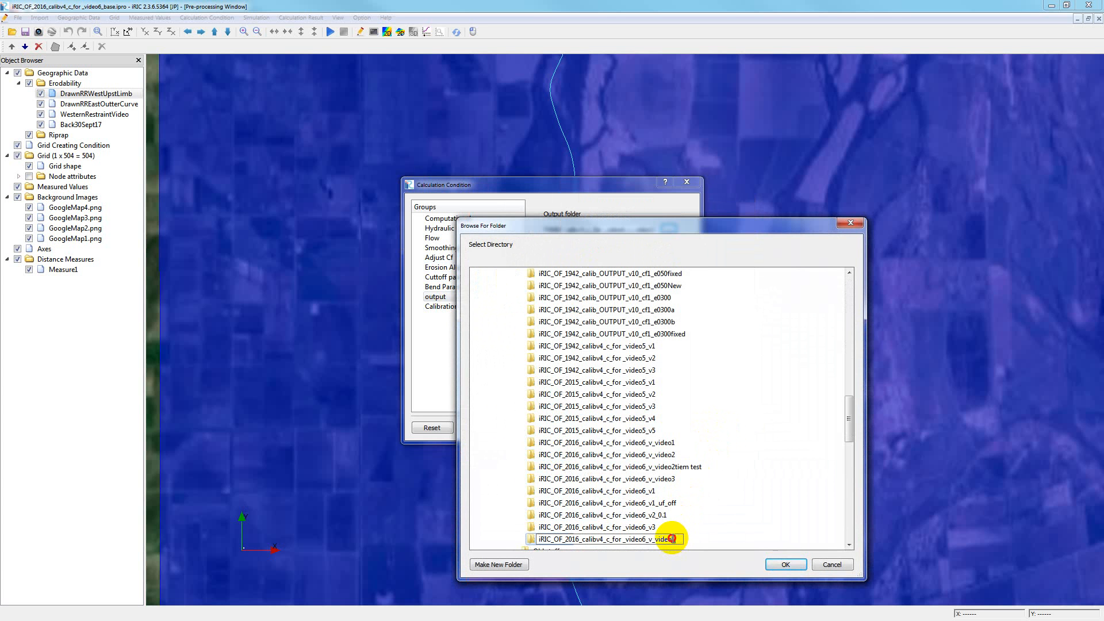
{"action": "left_click_drag", "start_coordinate": [676, 538], "coordinate": [672, 539]}
{"action": "type", "text": "4"}
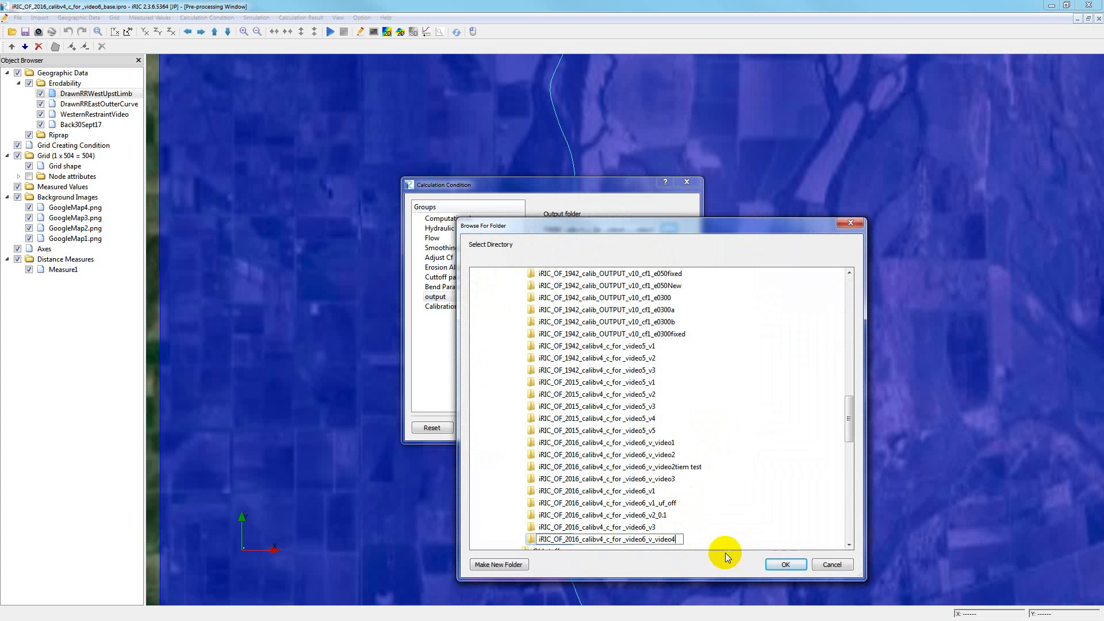
{"action": "left_click", "coordinate": [779, 562]}
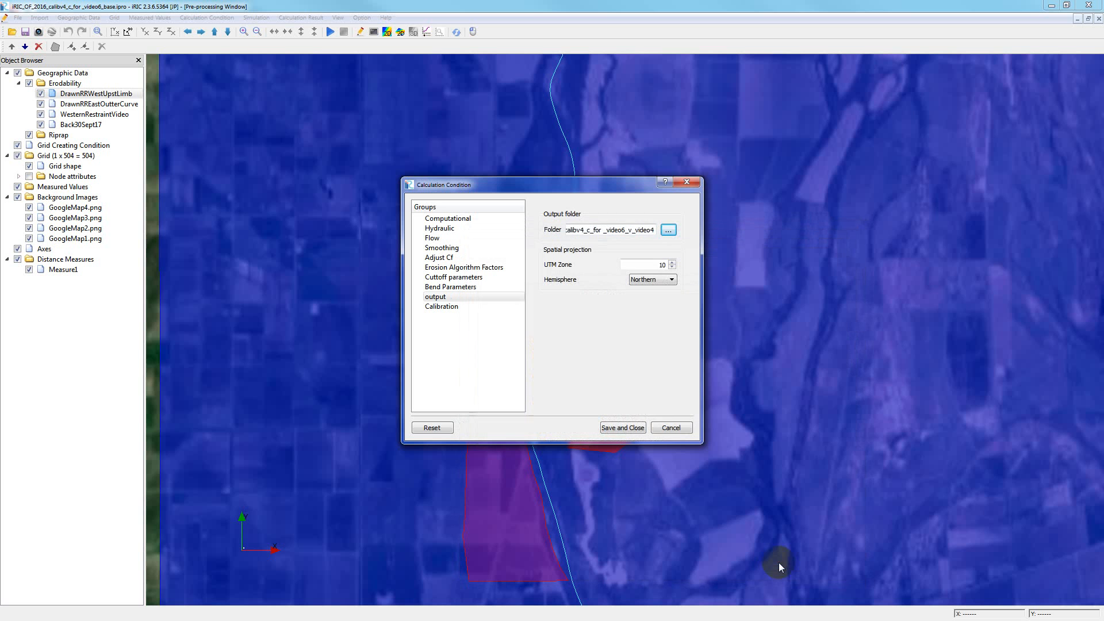
{"action": "left_click", "coordinate": [635, 428]}
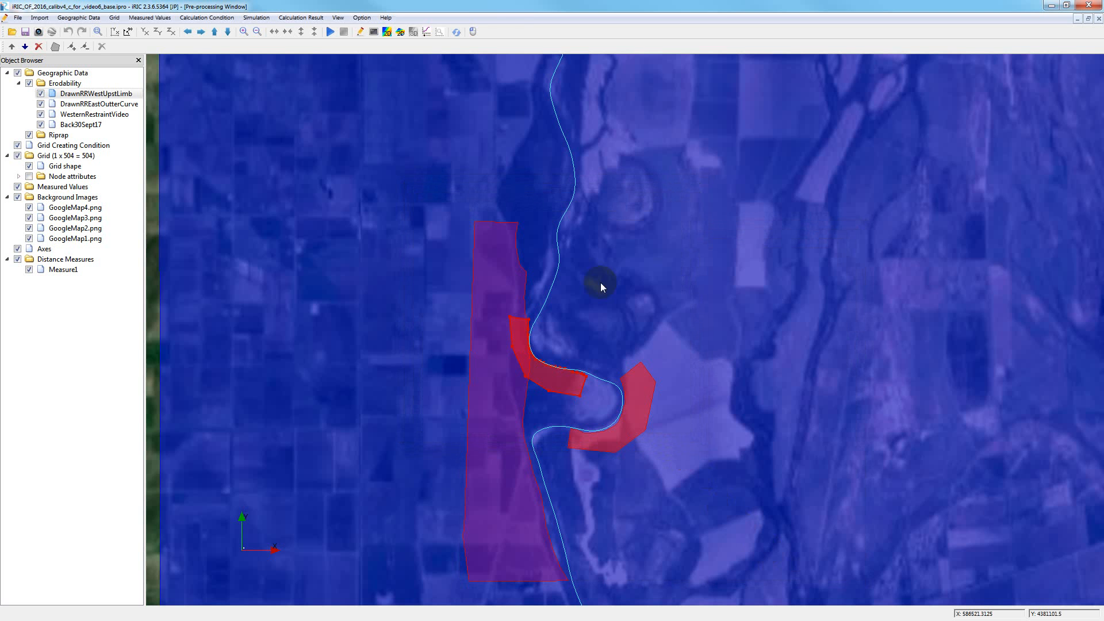
Run the solver with the 0.1-year time step, agreeing to discard the existing result data
{"action": "left_click", "coordinate": [336, 33]}
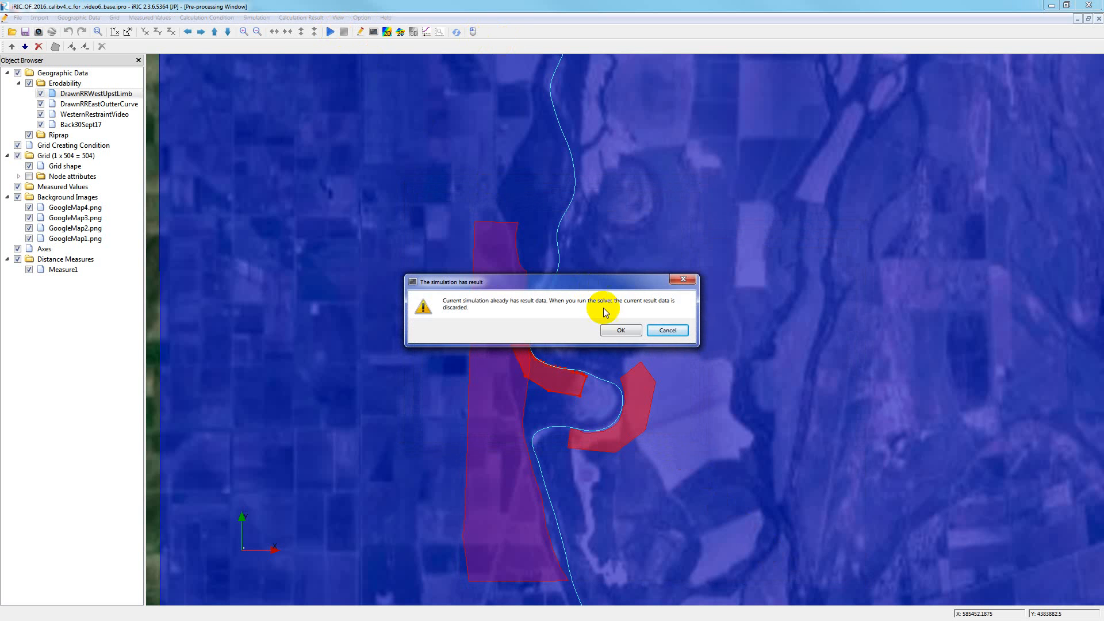
{"action": "left_click", "coordinate": [618, 327]}
{"action": "left_click", "coordinate": [572, 329]}
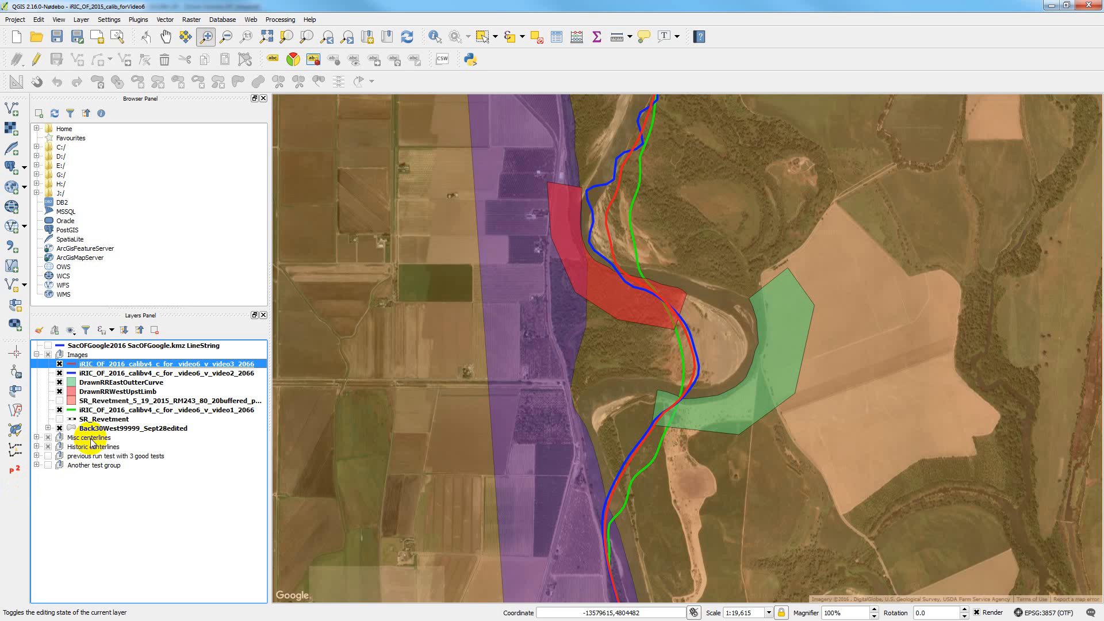
In QGIS, browse for a new vector layer in 04 Output and copy the iRIC_OF_2016_calibv4_c_for _video6_v_video4 folder's name
{"action": "left_click", "coordinate": [12, 109]}
{"action": "left_click", "coordinate": [564, 474]}
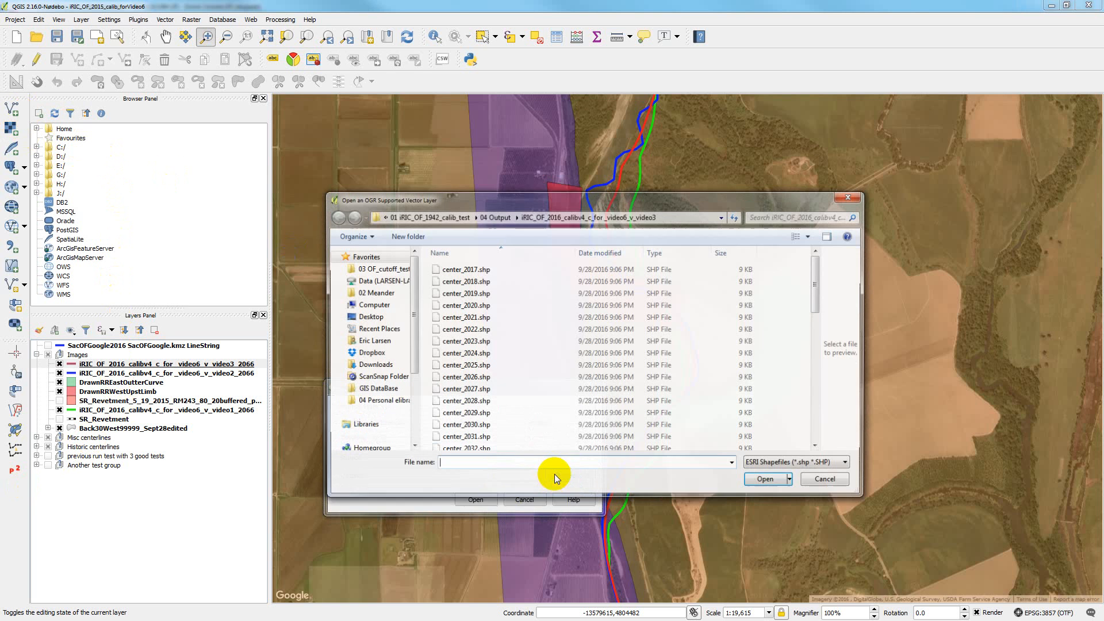
{"action": "left_click", "coordinate": [493, 216]}
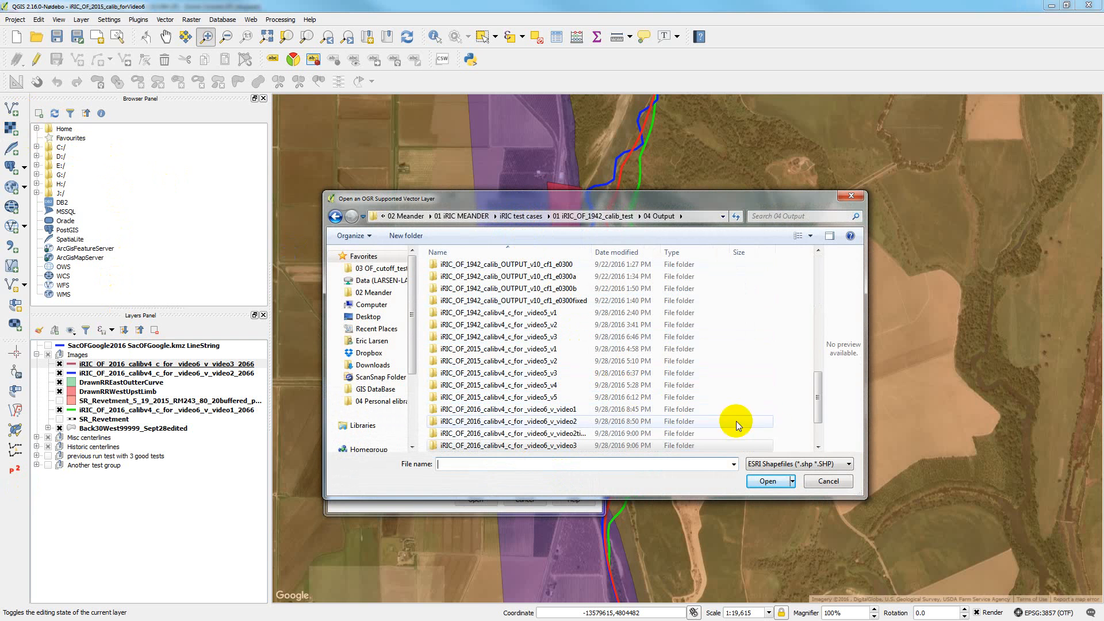
{"action": "left_click", "coordinate": [818, 447]}
{"action": "left_click", "coordinate": [818, 446]}
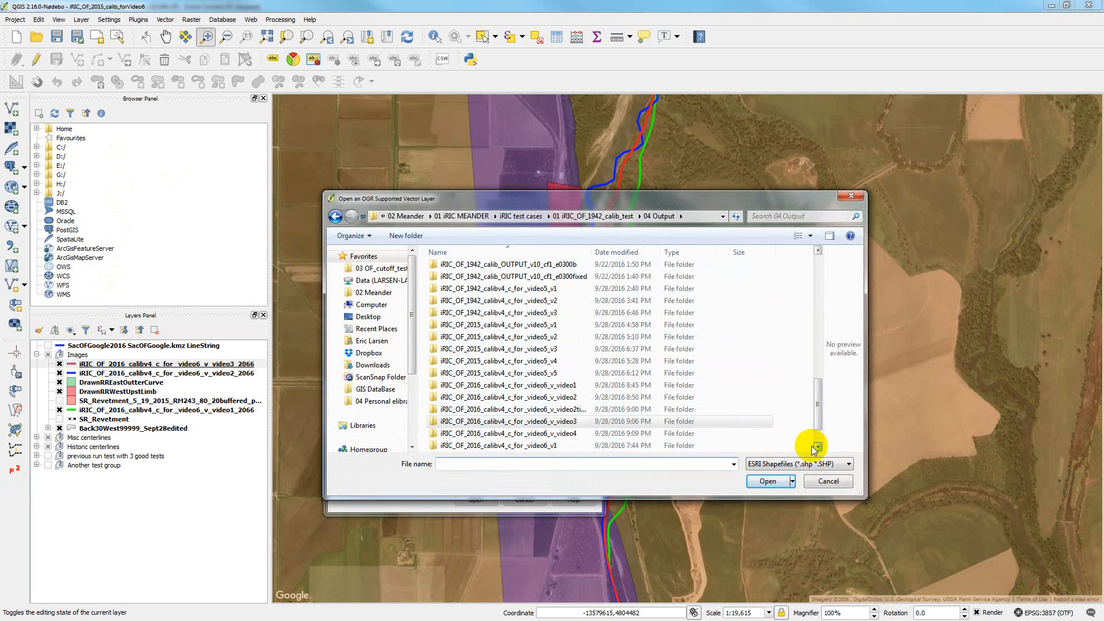
{"action": "left_click", "coordinate": [569, 434]}
{"action": "left_click", "coordinate": [569, 434]}
{"action": "key", "text": "ctrl+c"}
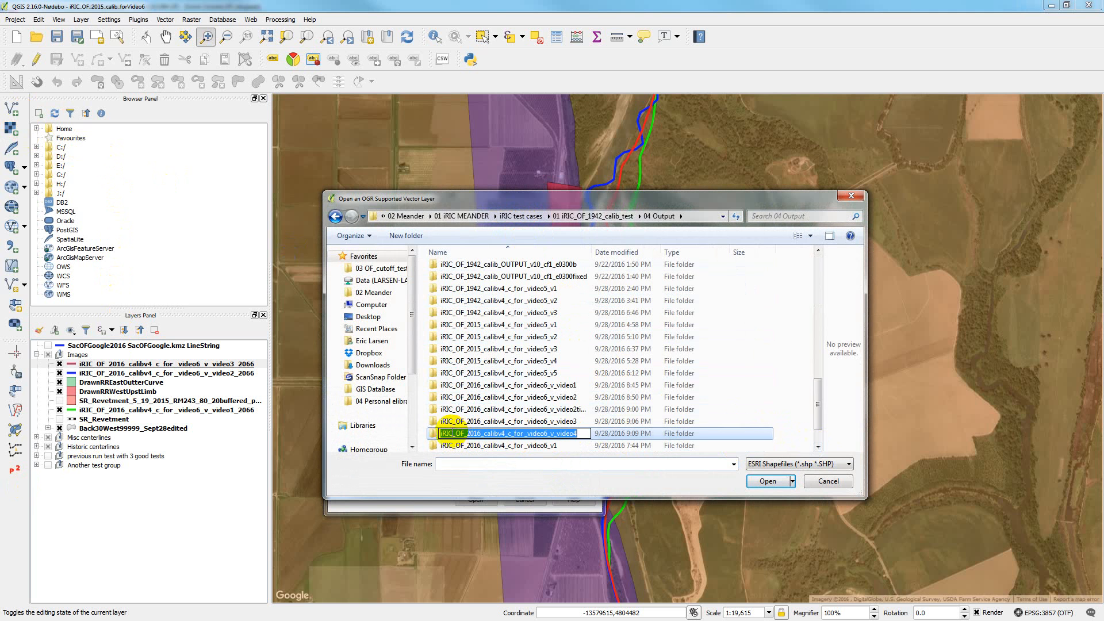
Add center_2066.shp from the iRIC_OF_2016_calibv4_c_for _video6_v_video4 folder as a vector layer
{"action": "double_click", "coordinate": [432, 433]}
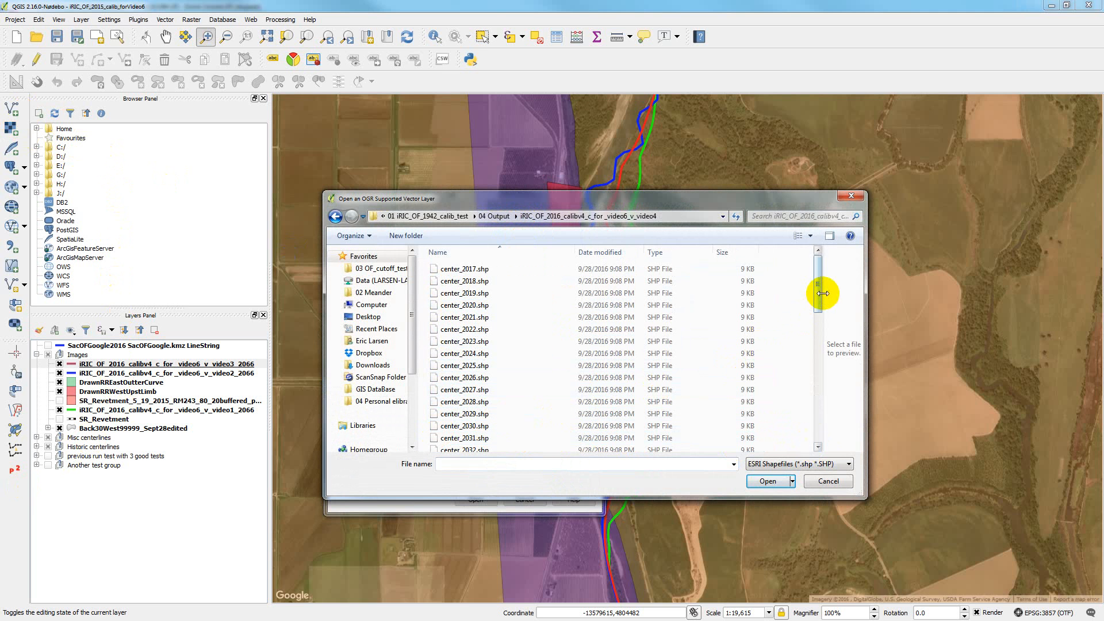
{"action": "left_click_drag", "start_coordinate": [816, 290], "coordinate": [817, 428]}
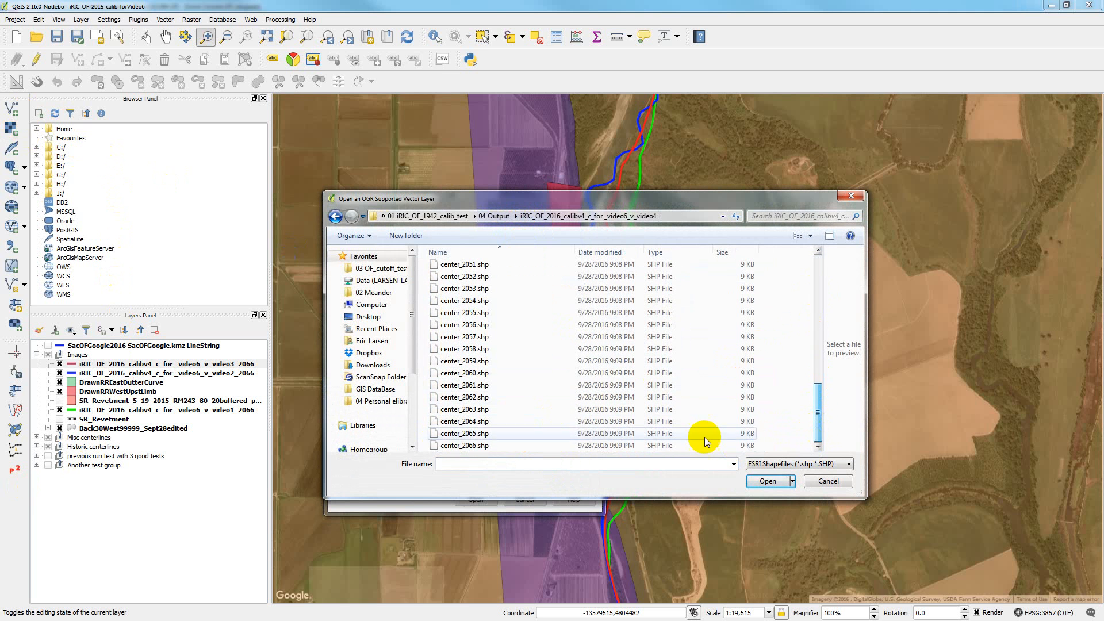
{"action": "double_click", "coordinate": [503, 446]}
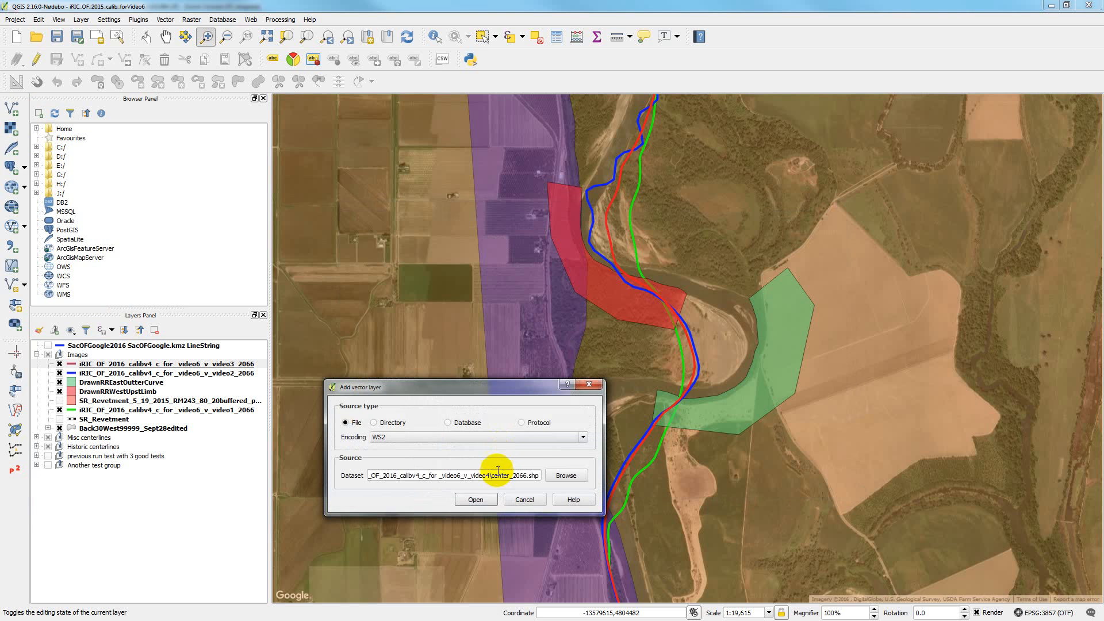
{"action": "left_click", "coordinate": [478, 498]}
Rename the new center_2066 layer as iRIC_OF_2016_calibv4_c_for _video6_v_video4_2066, keeping the _2066 suffix
{"action": "right_click", "coordinate": [93, 367]}
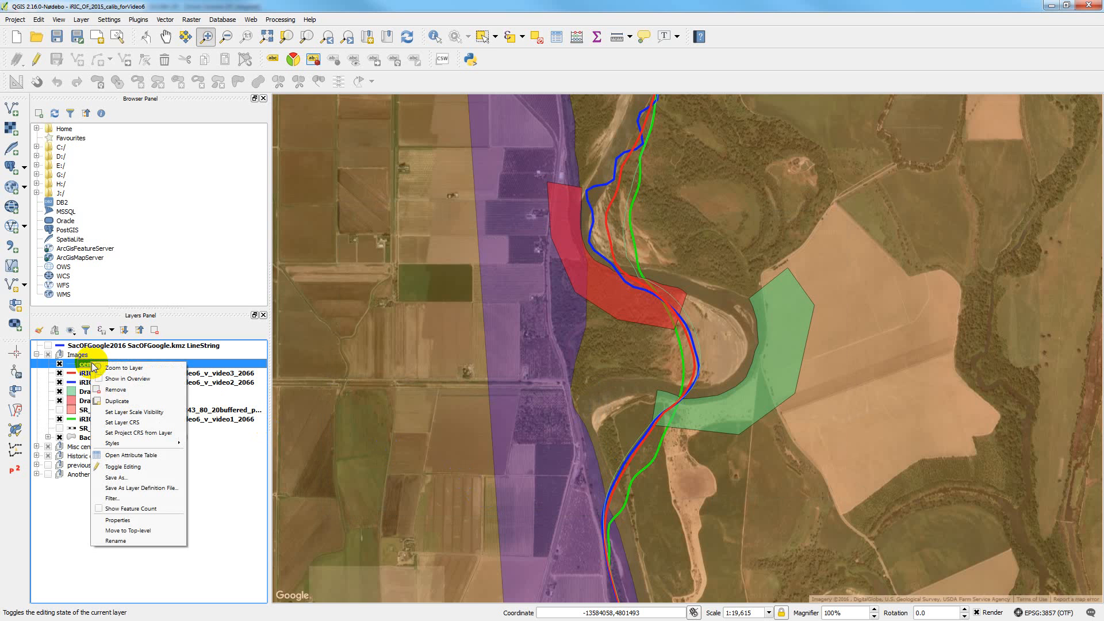
{"action": "left_click", "coordinate": [120, 536]}
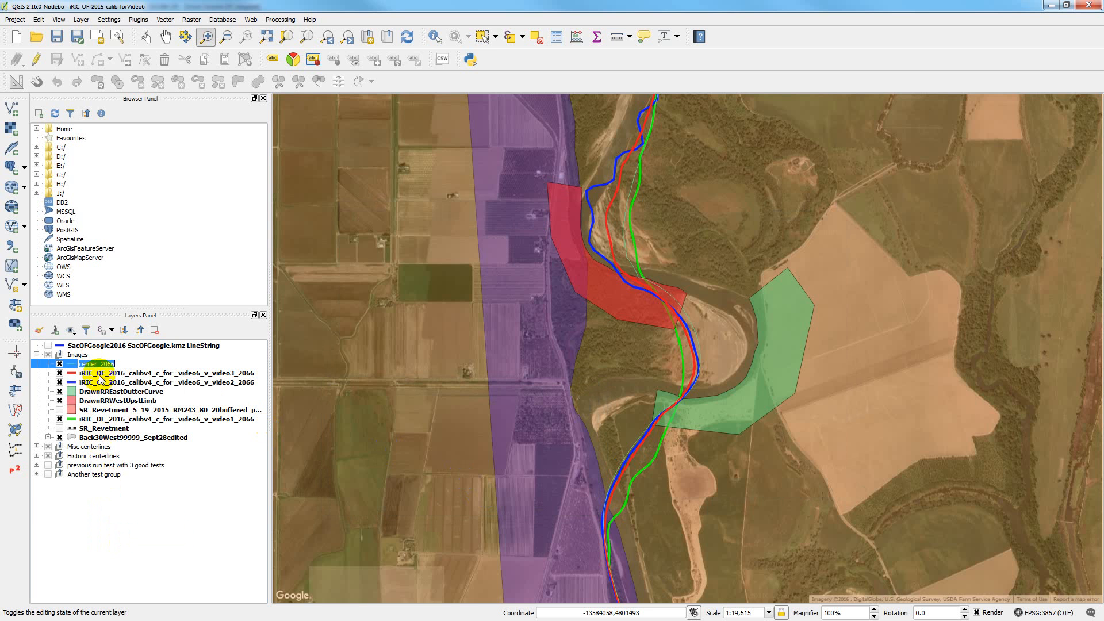
{"action": "left_click_drag", "start_coordinate": [98, 364], "coordinate": [72, 362]}
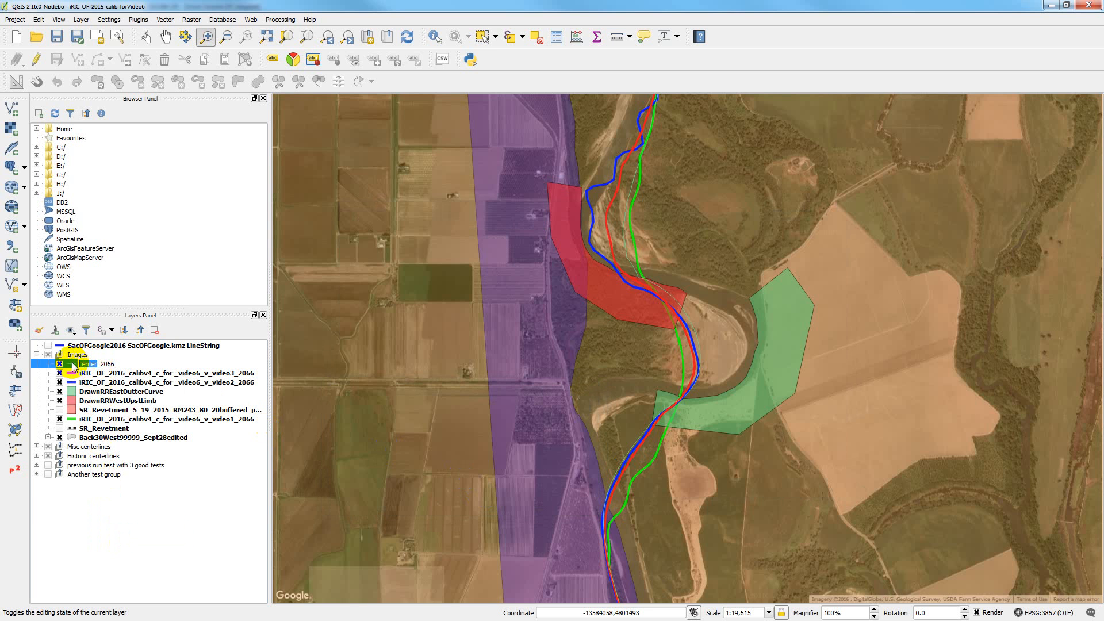
{"action": "key", "text": "ctrl+v"}
{"action": "left_click", "coordinate": [115, 496]}
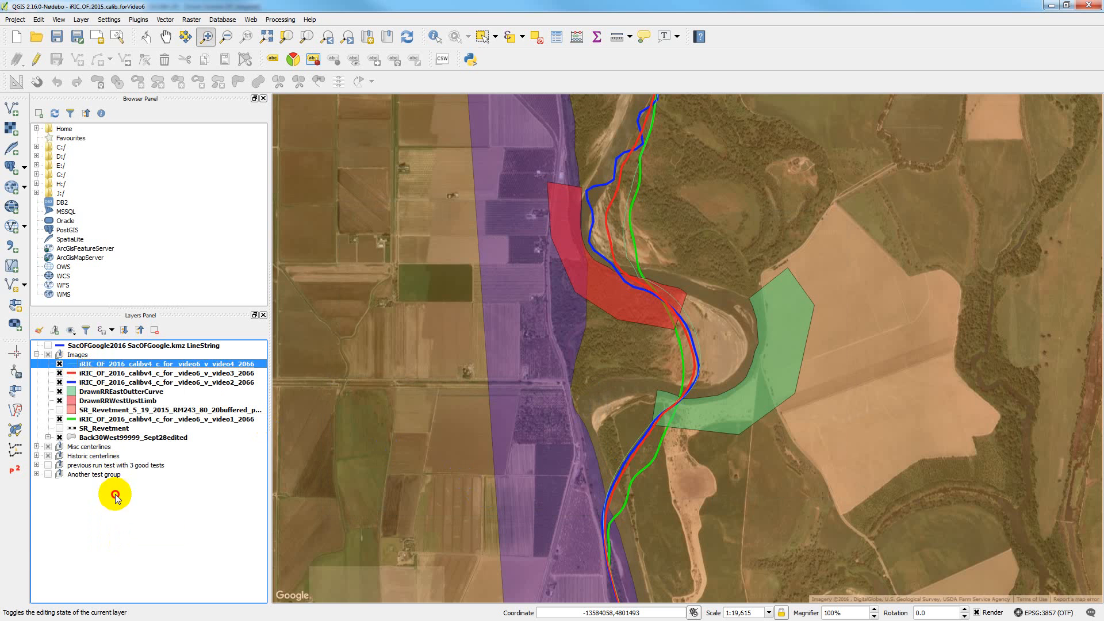
Style the video4_2066 centerline with the Channel line symbol and recolor it green
{"action": "right_click", "coordinate": [75, 364]}
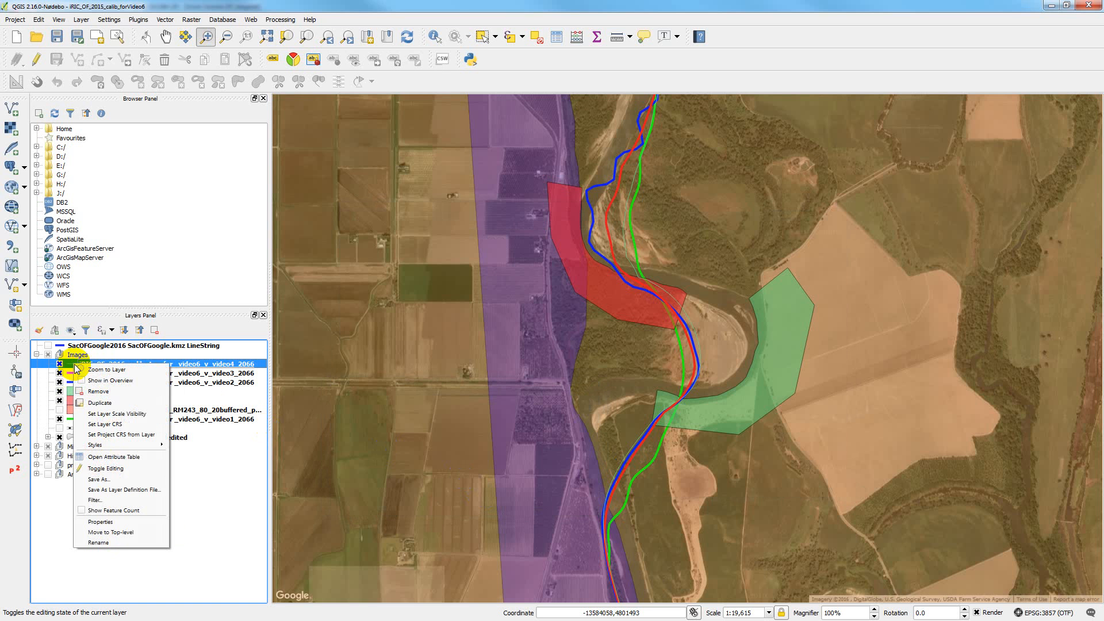
{"action": "left_click", "coordinate": [101, 522]}
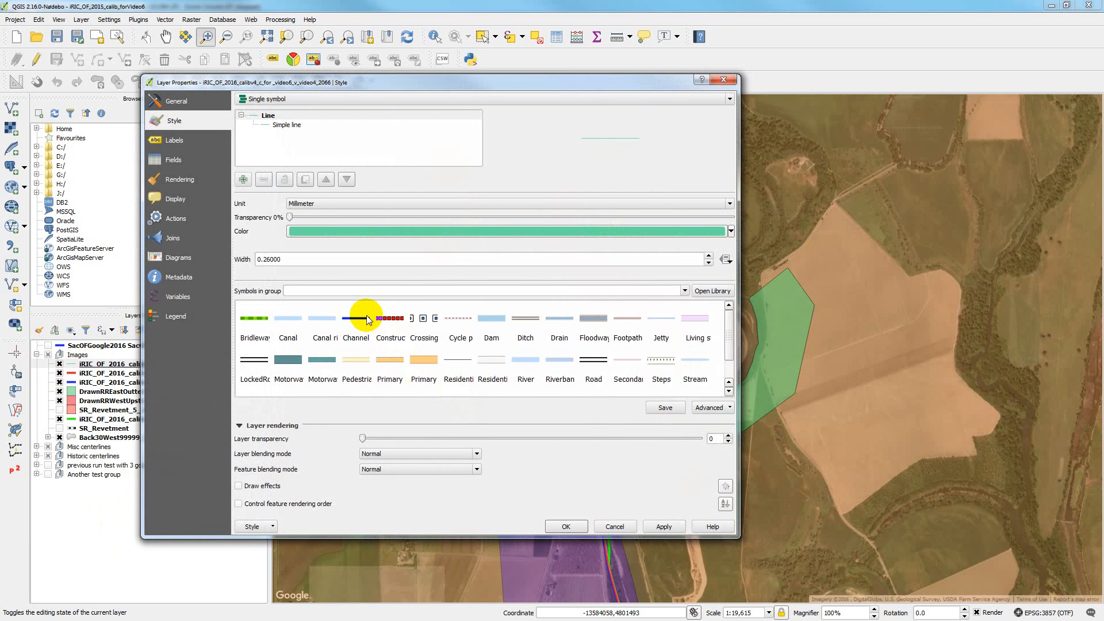
{"action": "left_click", "coordinate": [366, 318]}
{"action": "left_click", "coordinate": [731, 231]}
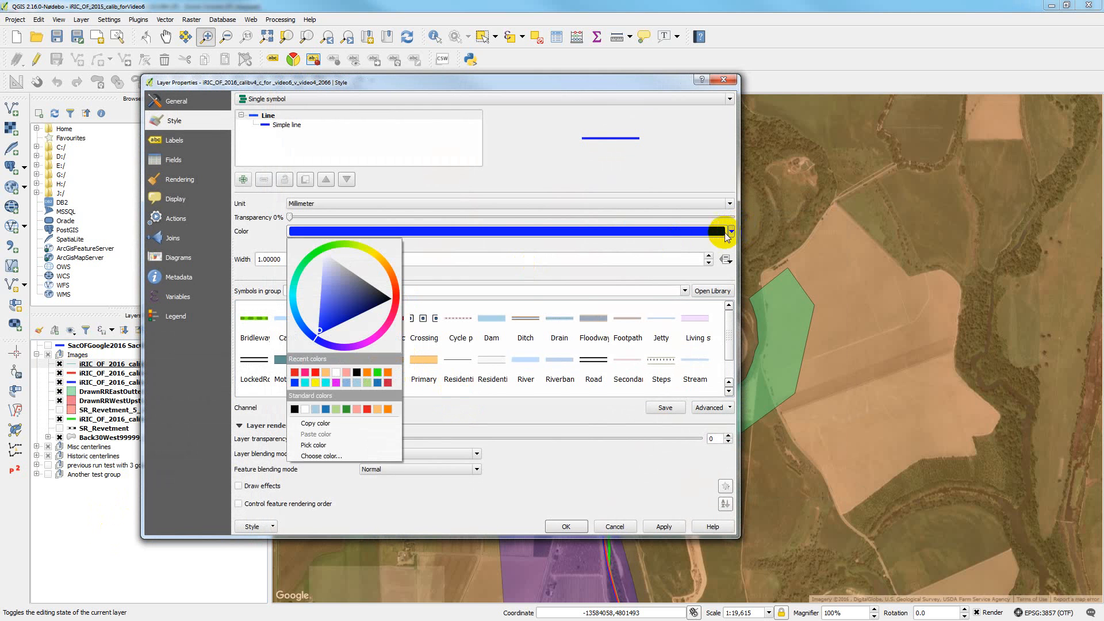
{"action": "left_click", "coordinate": [310, 261]}
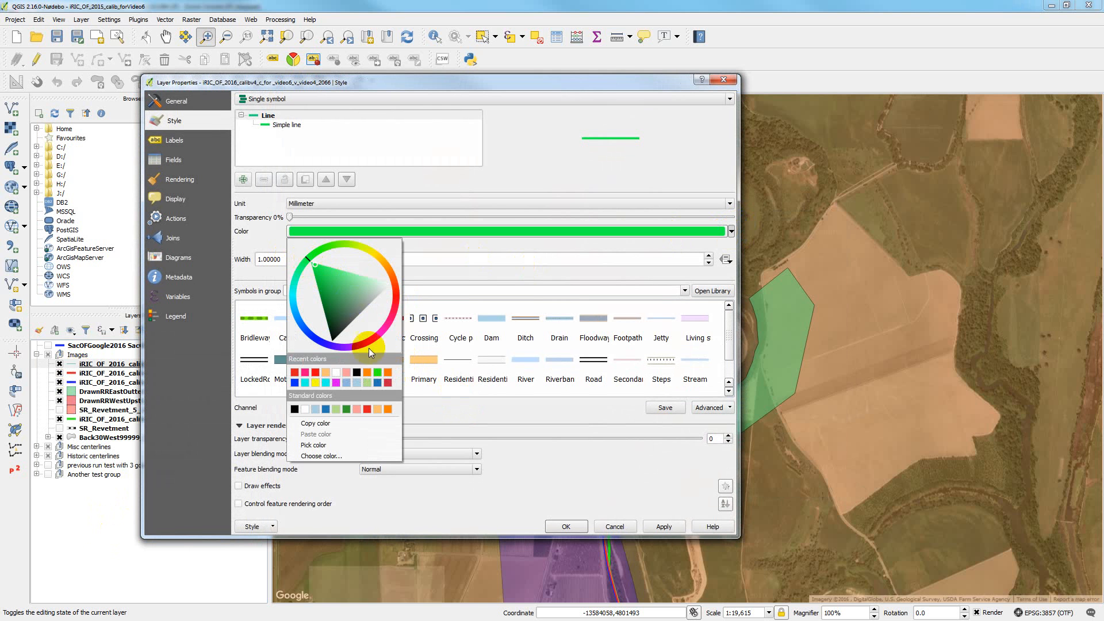
{"action": "left_click", "coordinate": [566, 526]}
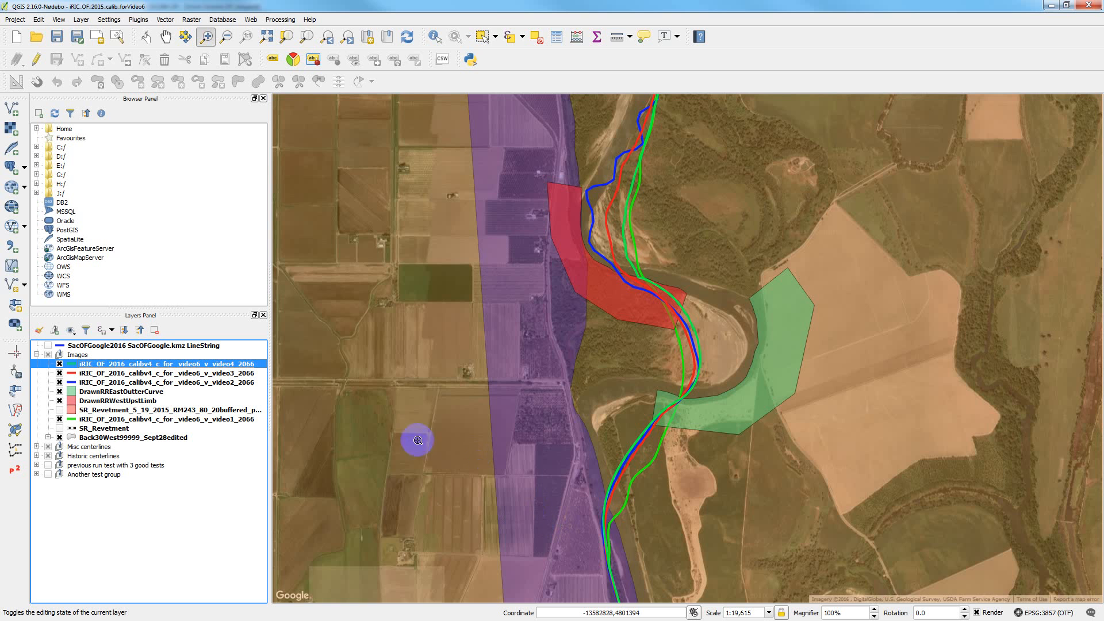
Hide the video1_2066 and video2_2066 centerlines to compare the video3 and video4 results
{"action": "left_click", "coordinate": [59, 420]}
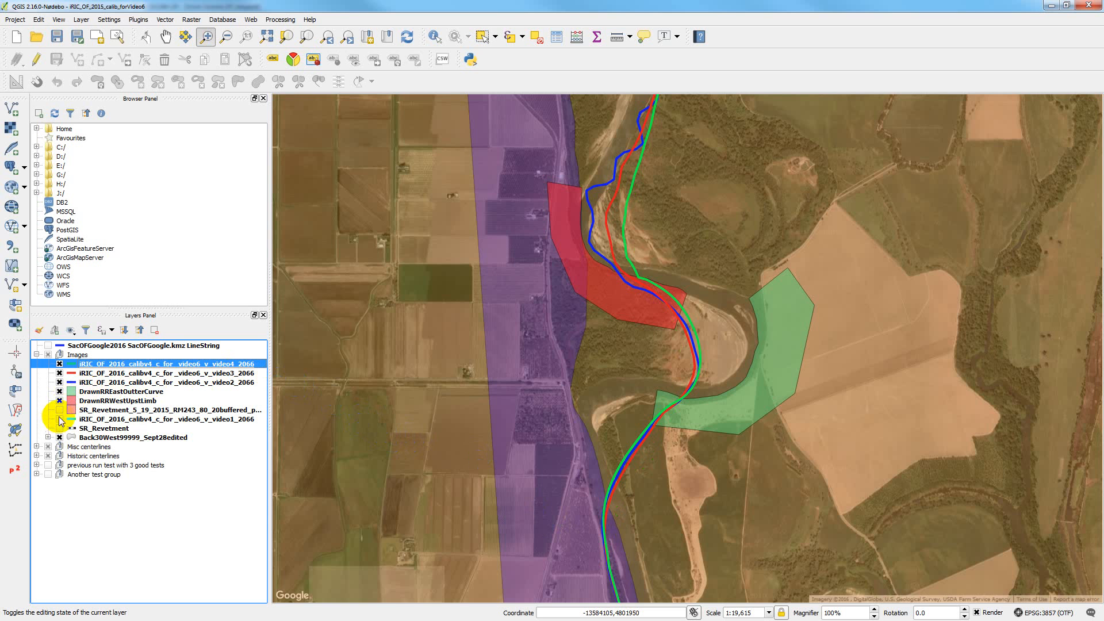
{"action": "left_click", "coordinate": [59, 382]}
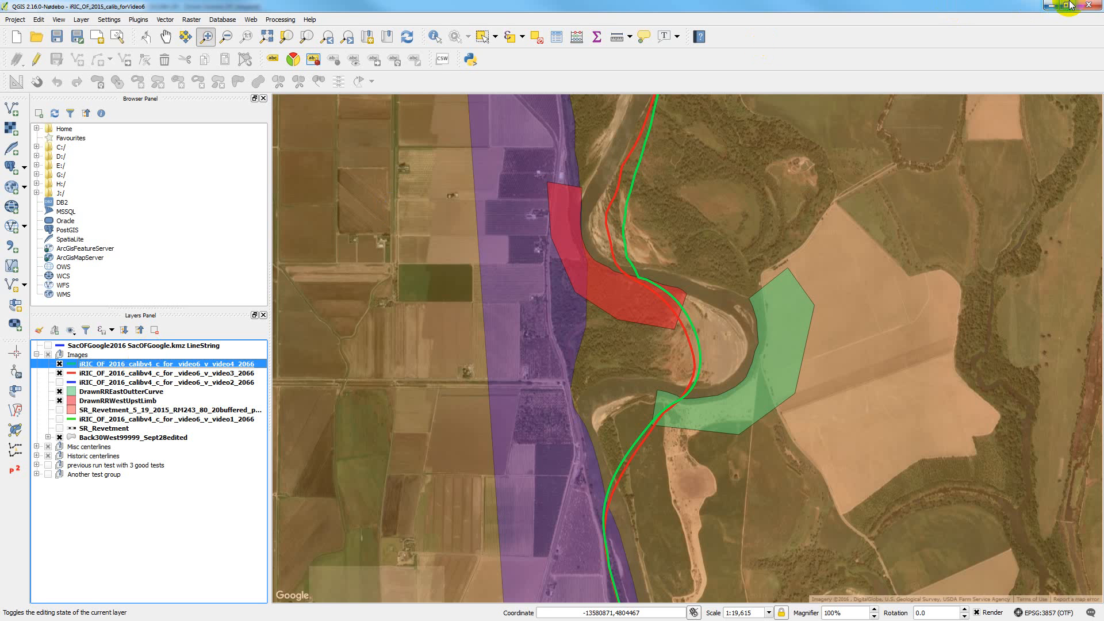
Switch back to iRIC, dismiss the solver-finished message and return to the pre-processing window
{"action": "left_click", "coordinate": [1051, 5]}
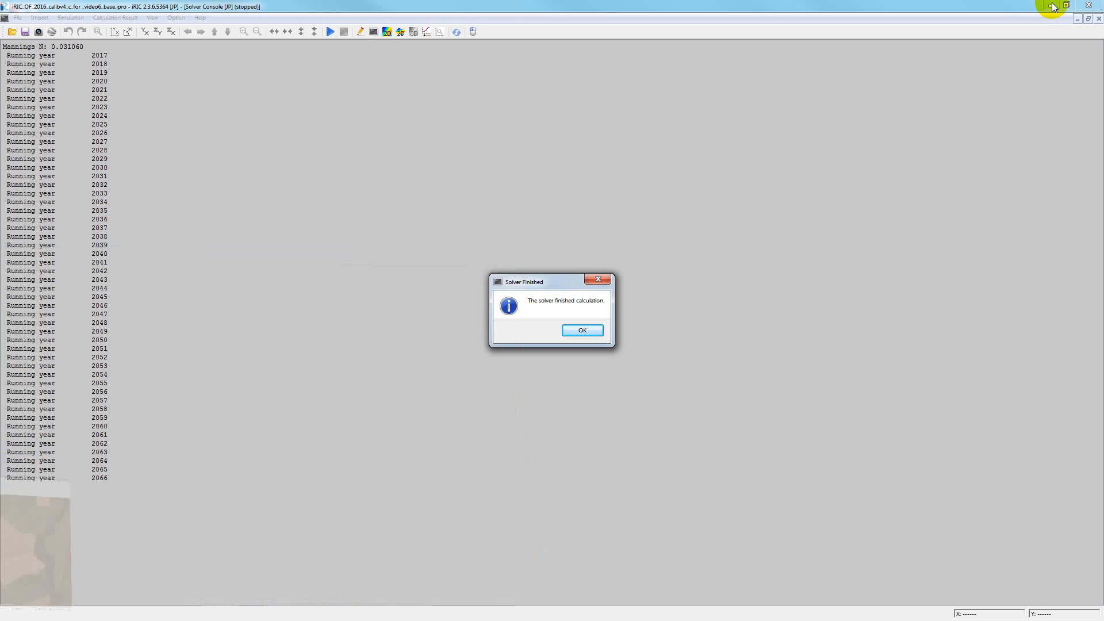
{"action": "left_click", "coordinate": [582, 330]}
{"action": "left_click", "coordinate": [387, 33]}
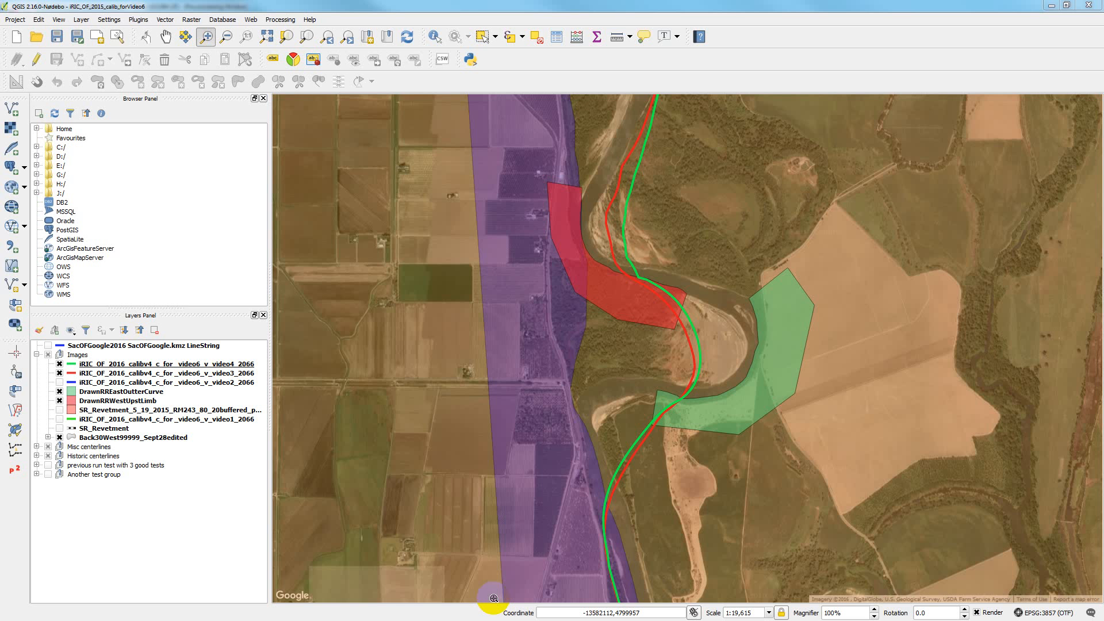
{"action": "left_click", "coordinate": [1051, 5]}
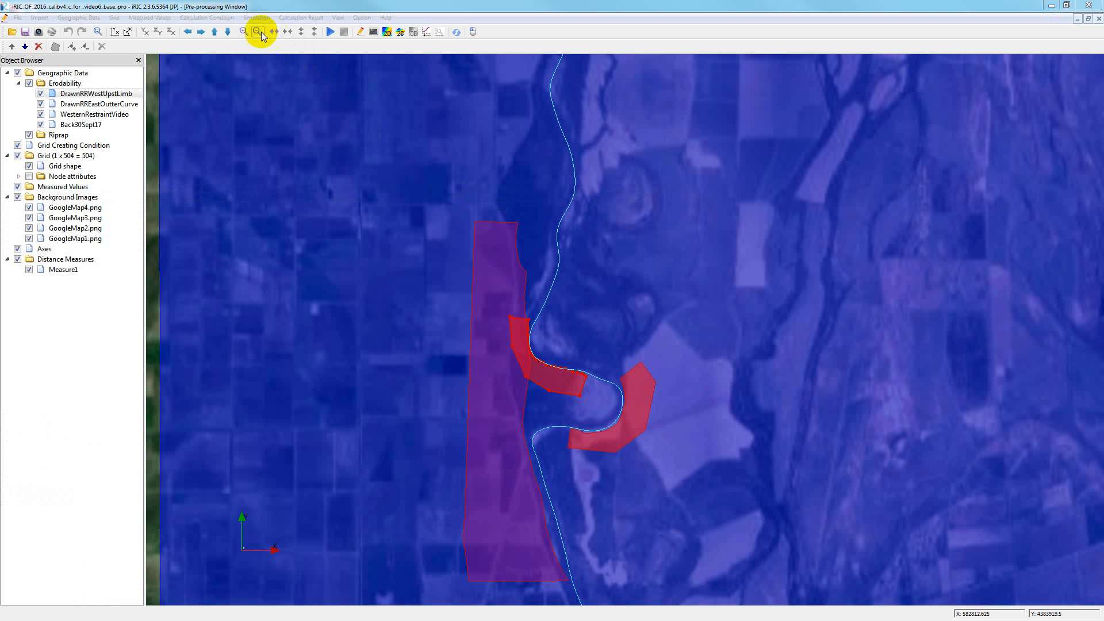
In the calculation conditions' smoothing settings, set the filter spacing to 1 node and the smoothing distance to 4
{"action": "left_click", "coordinate": [228, 19]}
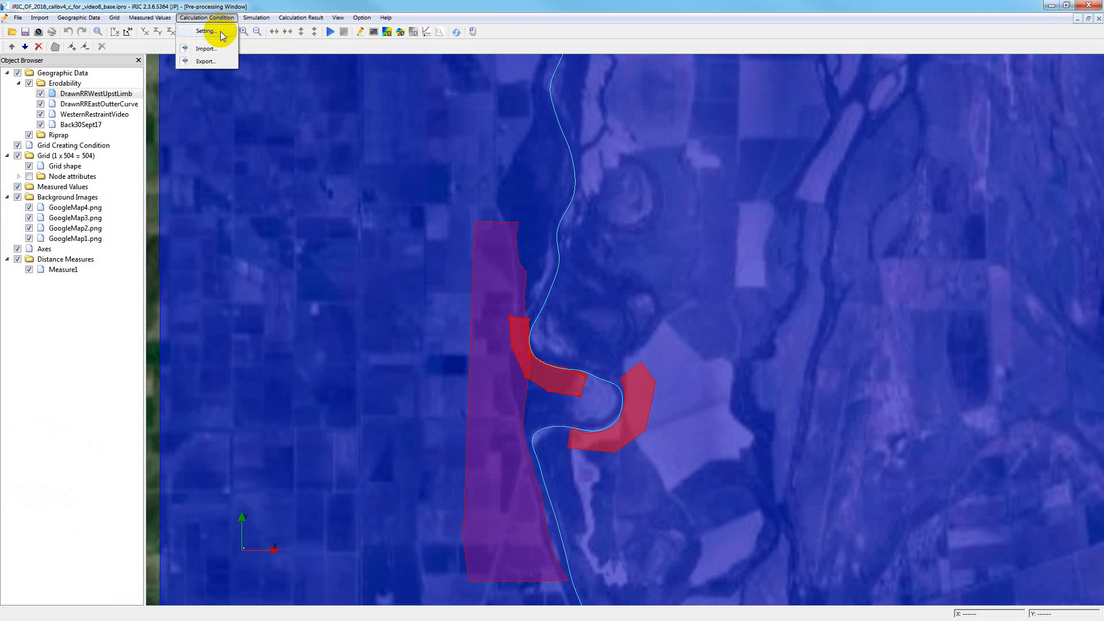
{"action": "left_click", "coordinate": [220, 31]}
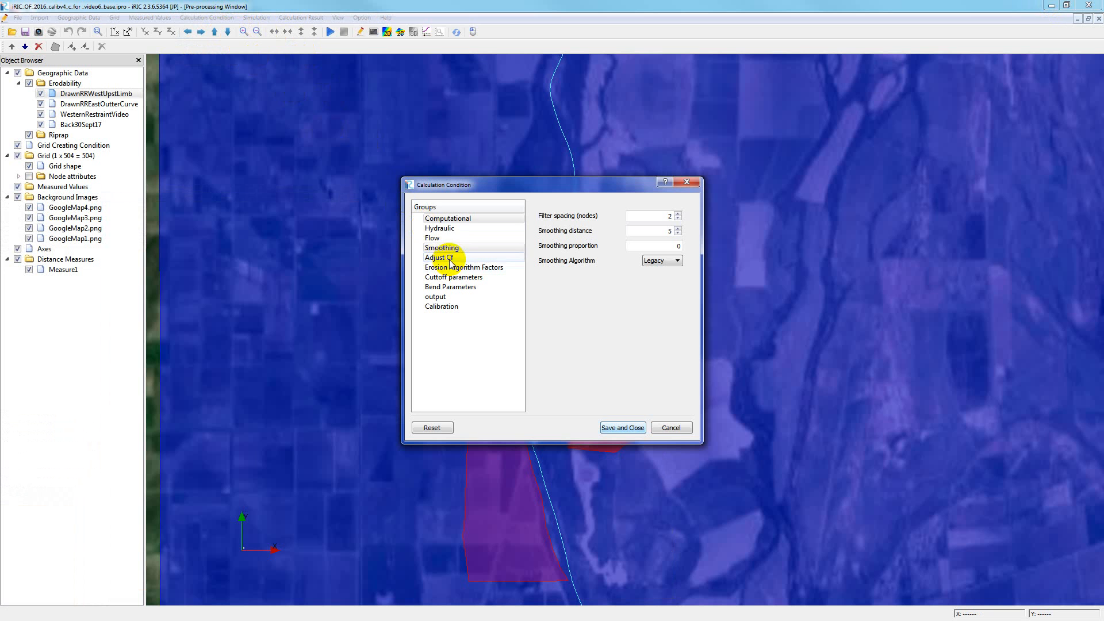
{"action": "left_click", "coordinate": [670, 214]}
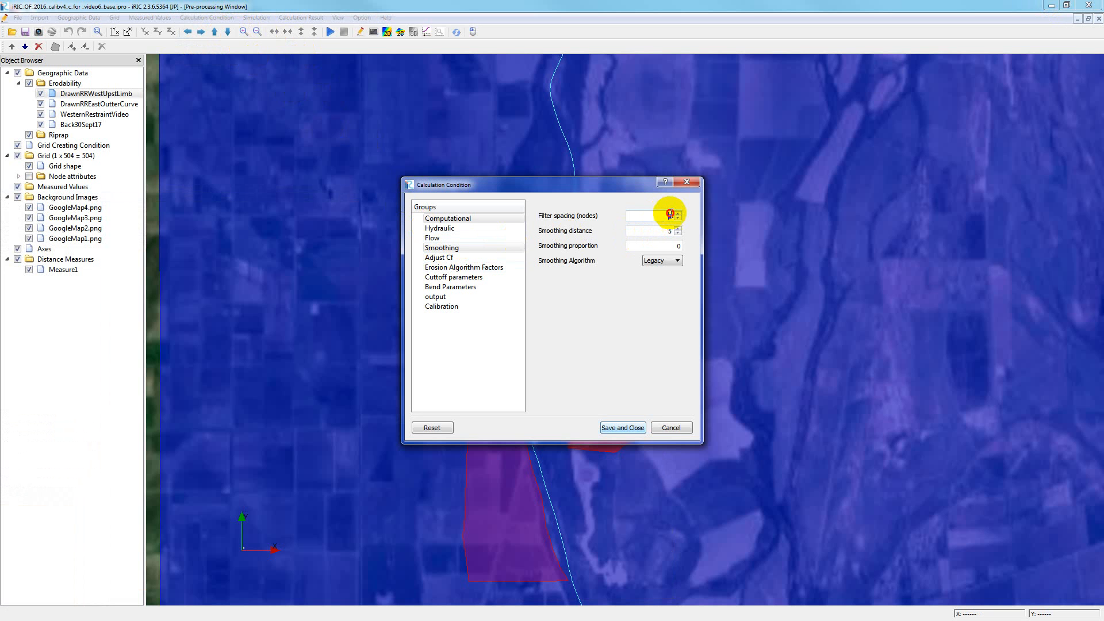
{"action": "left_click_drag", "start_coordinate": [669, 213], "coordinate": [674, 217]}
{"action": "type", "text": "1"}
{"action": "left_click", "coordinate": [667, 232]}
{"action": "left_click_drag", "start_coordinate": [667, 232], "coordinate": [673, 232]}
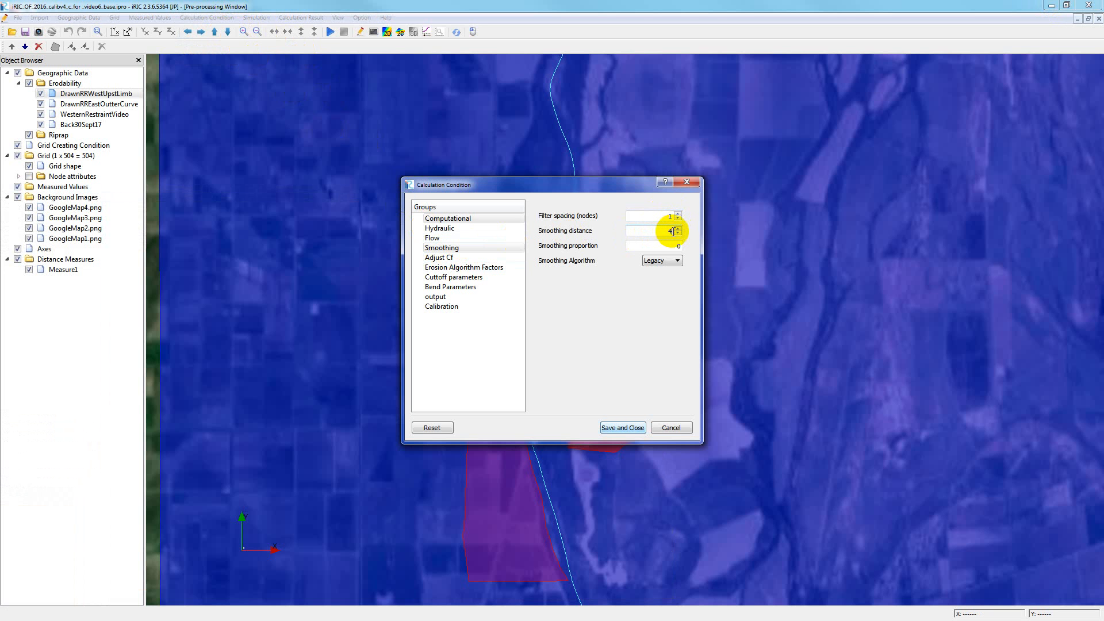
Set the Cf scale to 3 in the Adjust Cf settings
{"action": "left_click", "coordinate": [463, 257]}
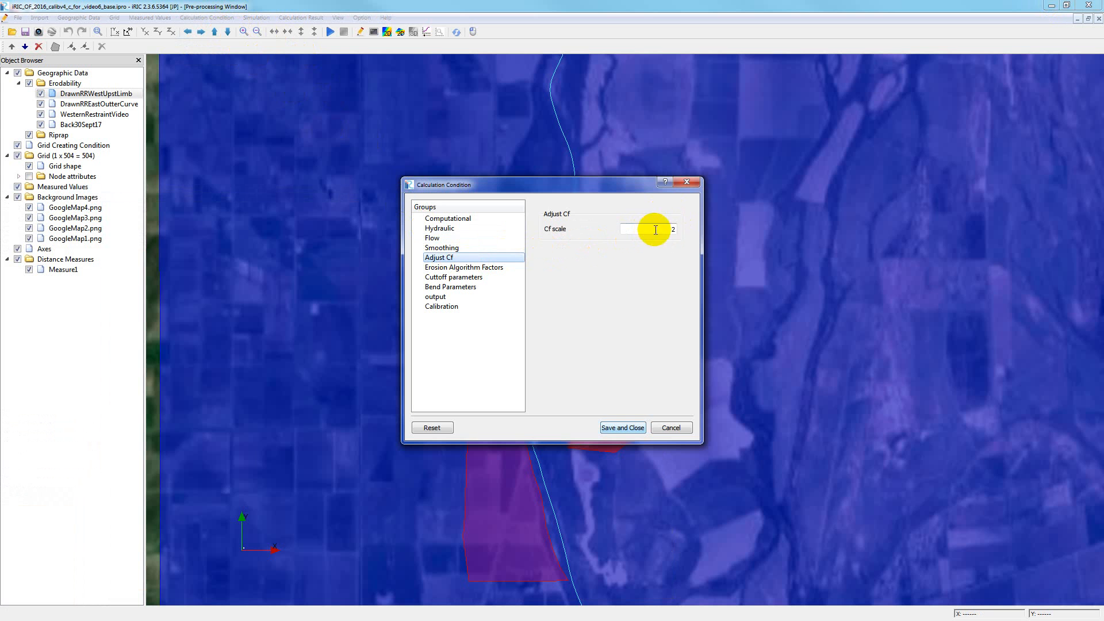
{"action": "left_click", "coordinate": [675, 229]}
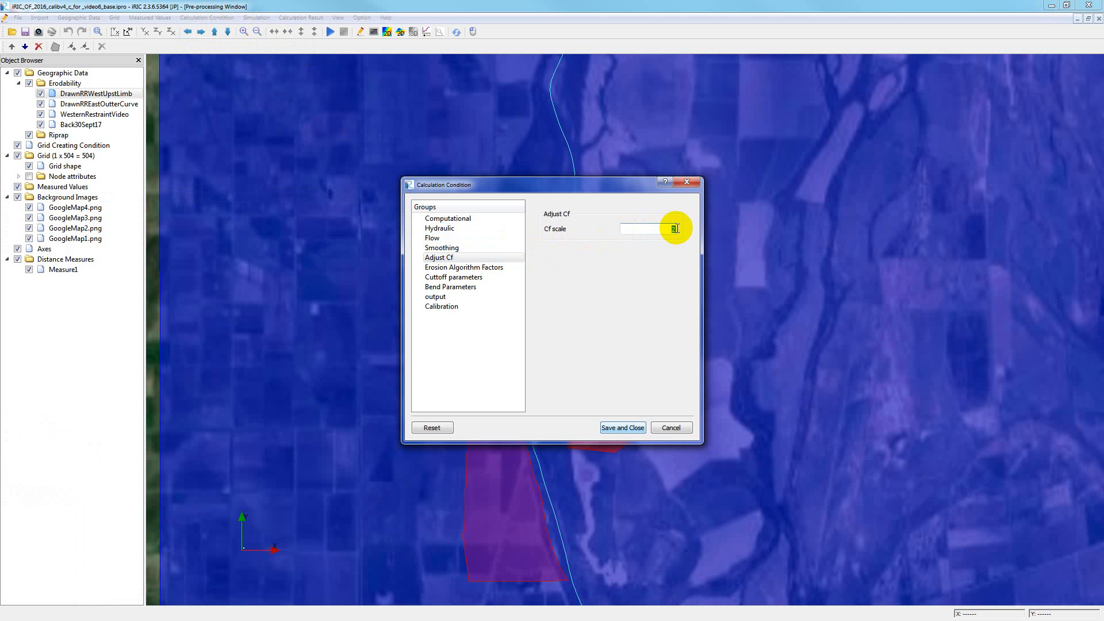
{"action": "type", "text": "3"}
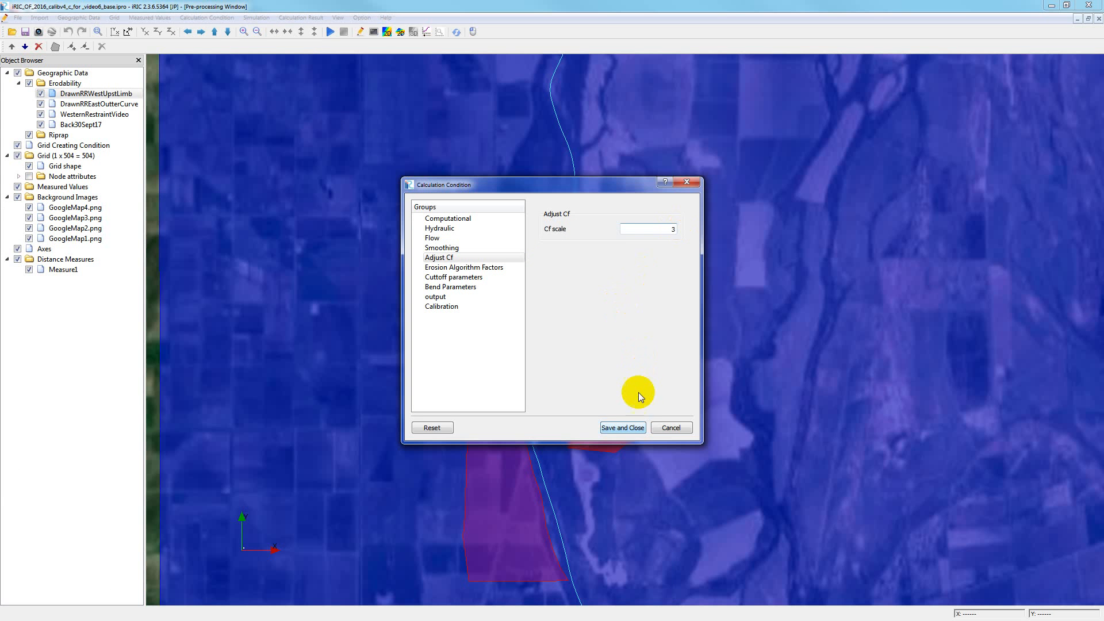
Browse for a different output folder and copy the name of the iRIC_OF_2016_calibv4_c_for _video6_v_video4 folder
{"action": "left_click", "coordinate": [444, 299]}
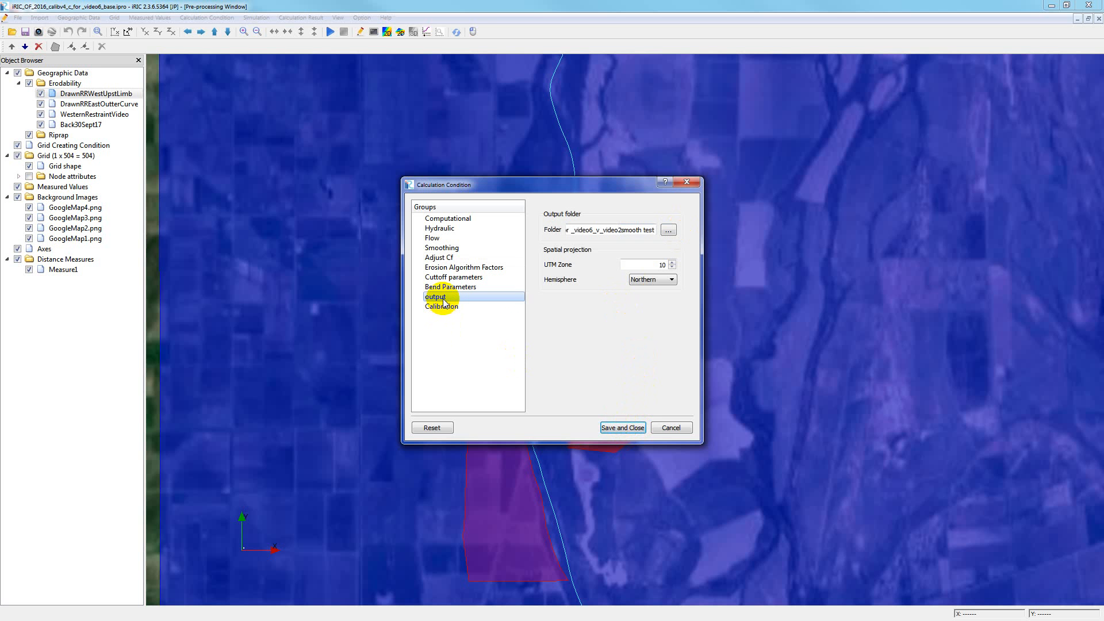
{"action": "left_click", "coordinate": [668, 231]}
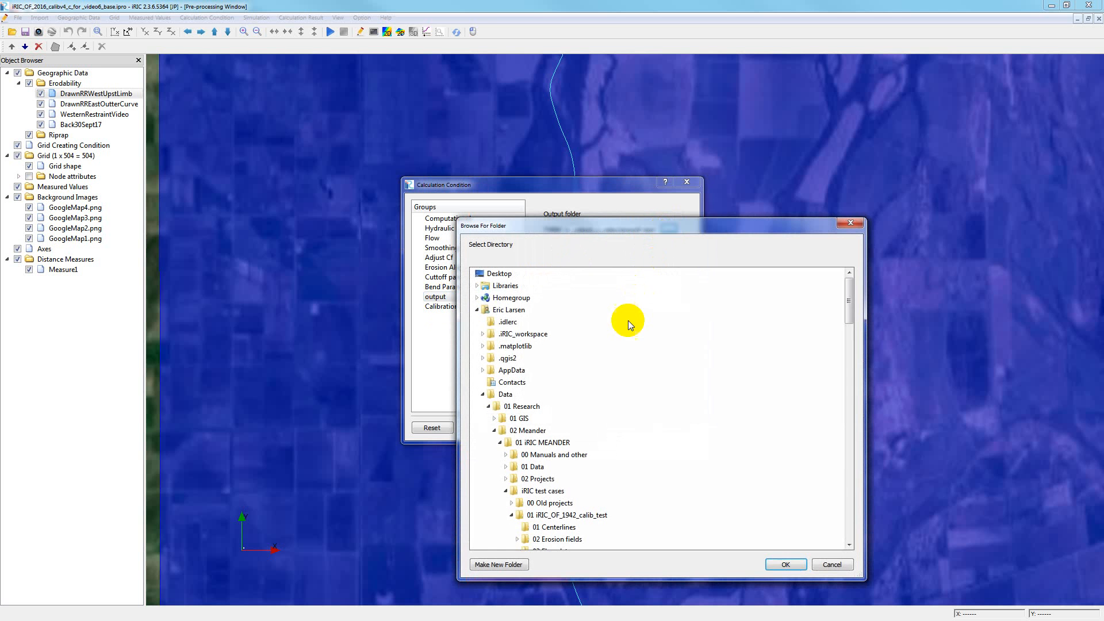
{"action": "scroll", "coordinate": [618, 400], "scroll_direction": "down", "scroll_amount": 12}
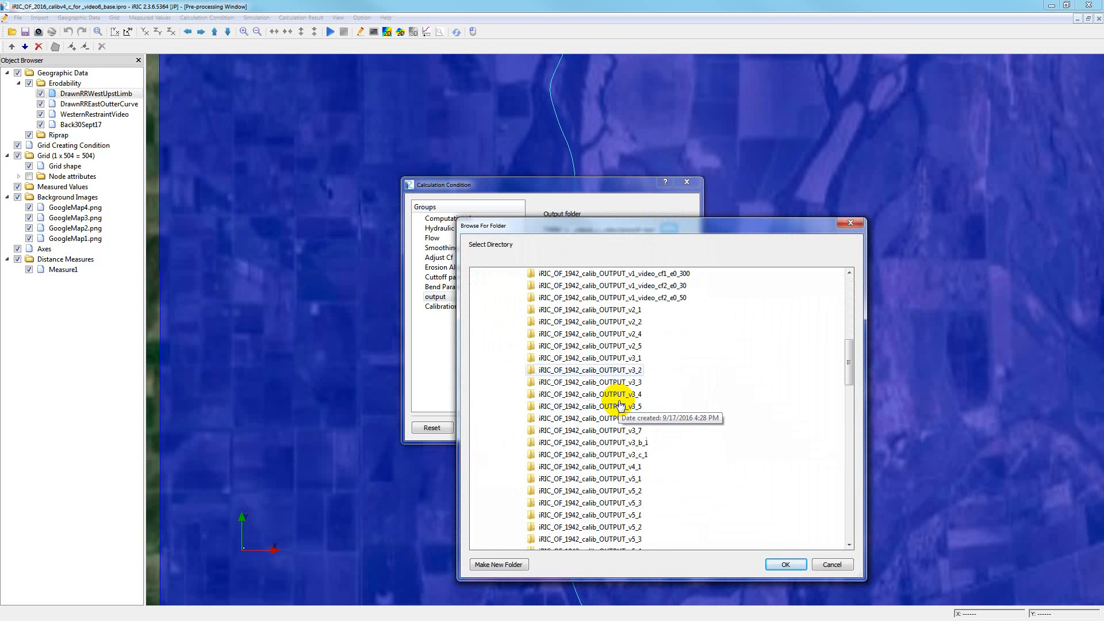
{"action": "scroll", "coordinate": [620, 406], "scroll_direction": "down", "scroll_amount": 7}
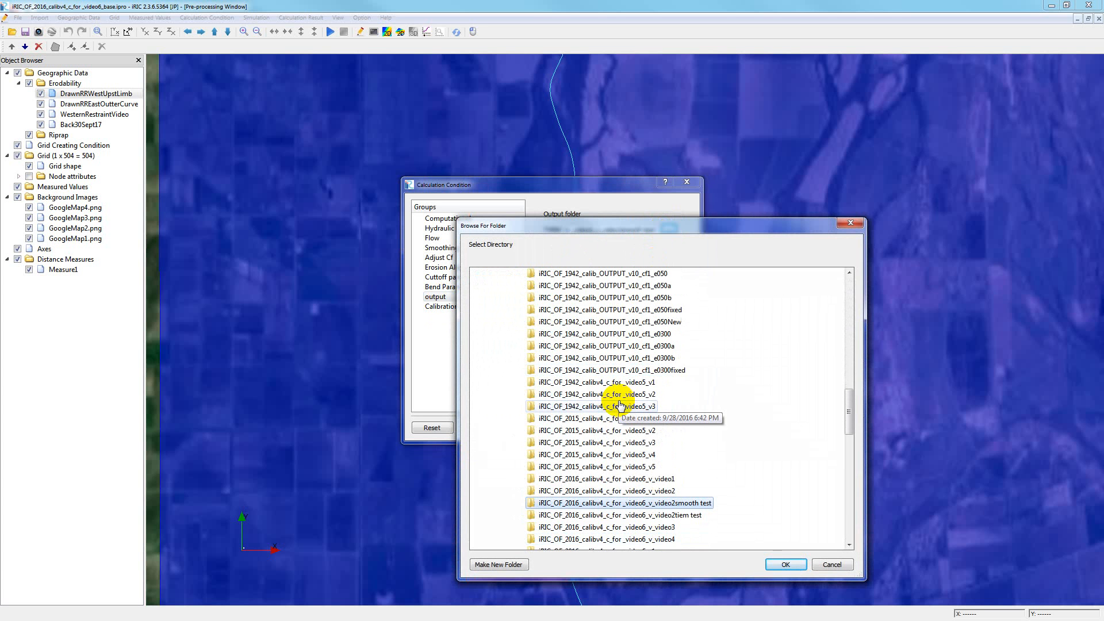
{"action": "scroll", "coordinate": [620, 407], "scroll_direction": "down", "scroll_amount": 2}
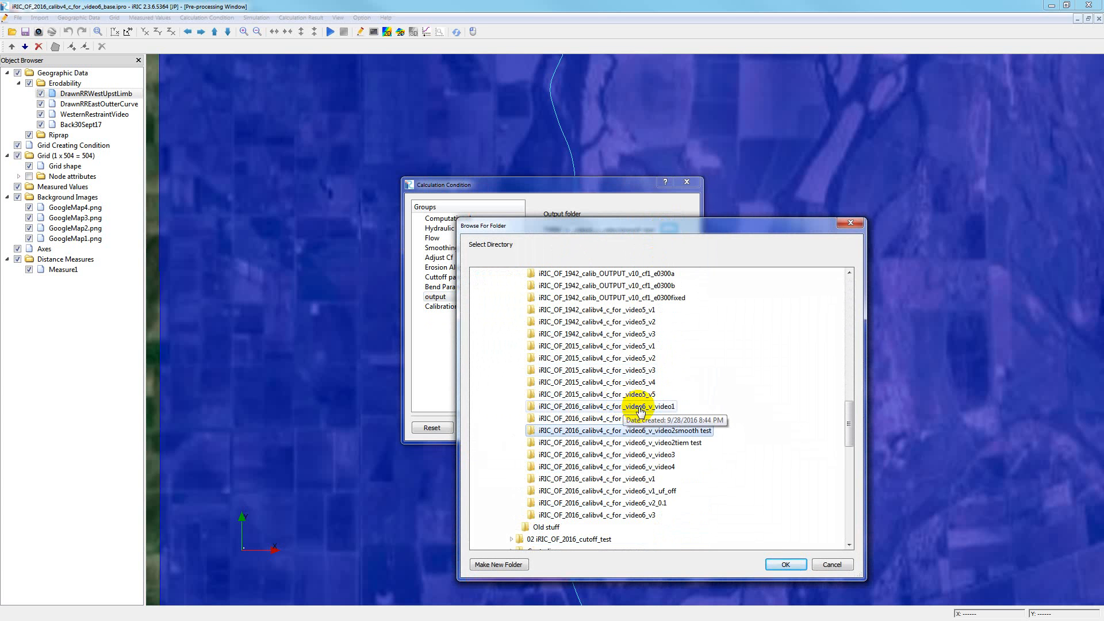
{"action": "left_click", "coordinate": [647, 469]}
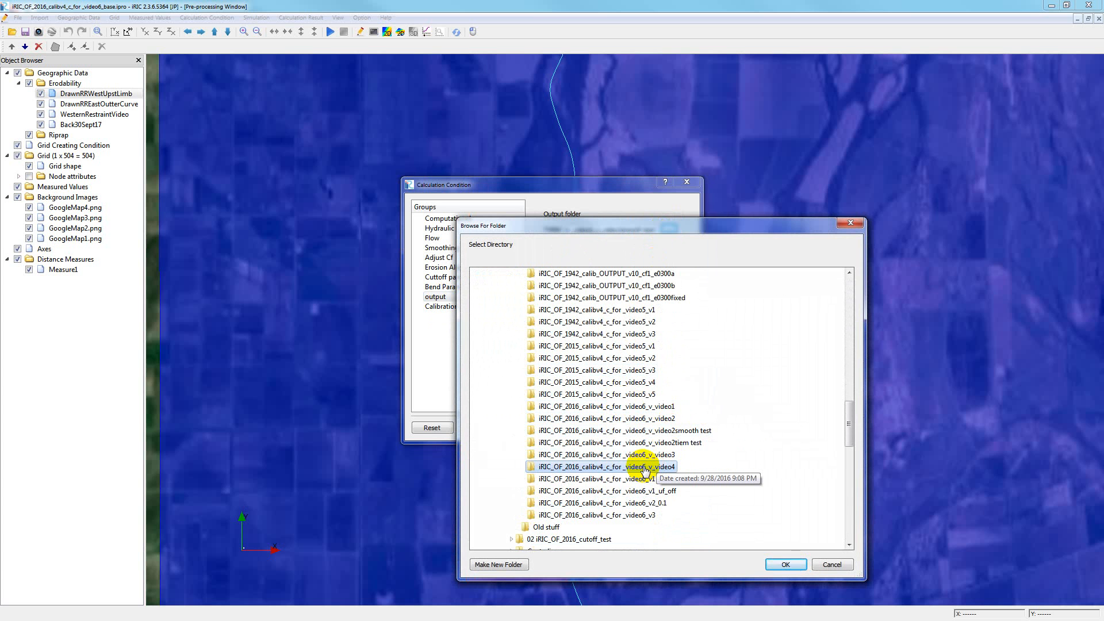
{"action": "right_click", "coordinate": [645, 468]}
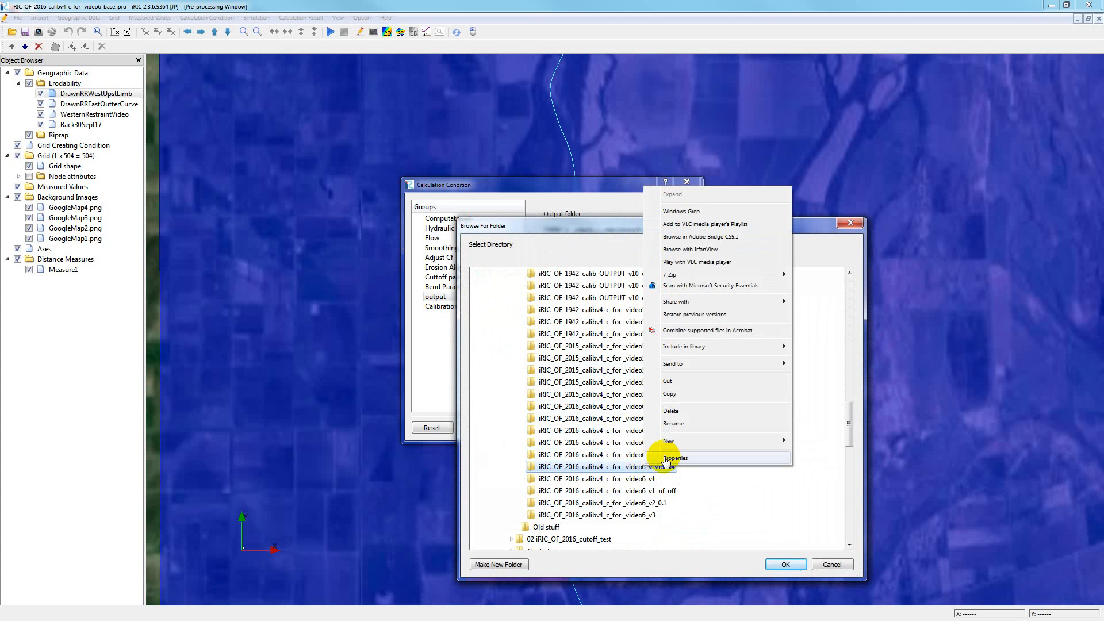
{"action": "left_click", "coordinate": [676, 425]}
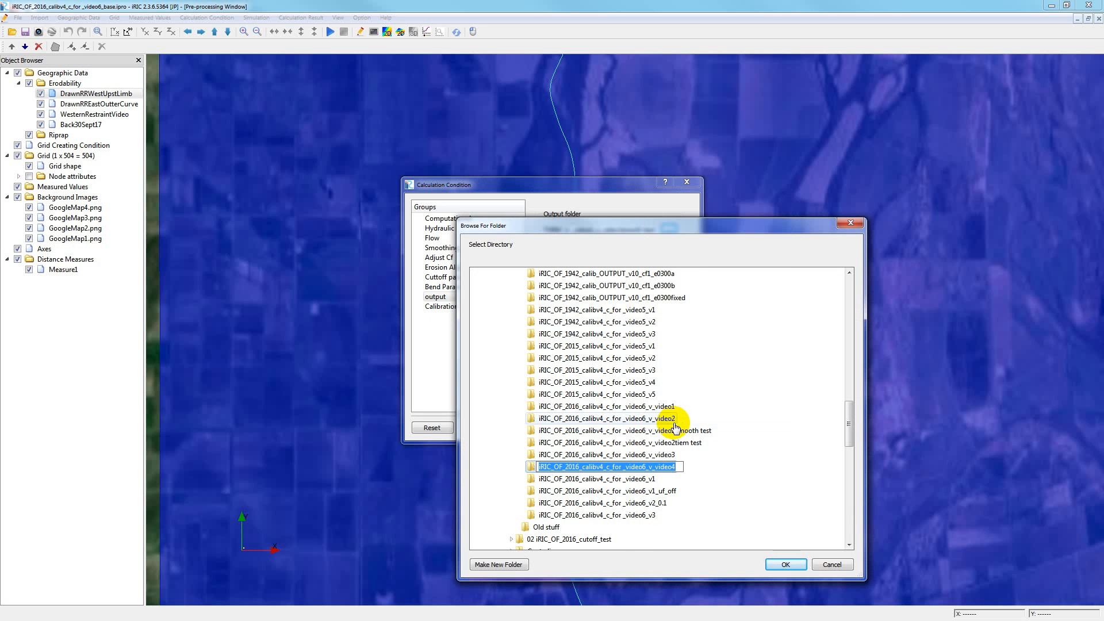
Create the folder iRIC_OF_2016_calibv4_c_for _video6_v_video5 inside 04 Output, choose it as output folder and save the calculation conditions
{"action": "scroll", "coordinate": [632, 402], "scroll_direction": "up", "scroll_amount": 10}
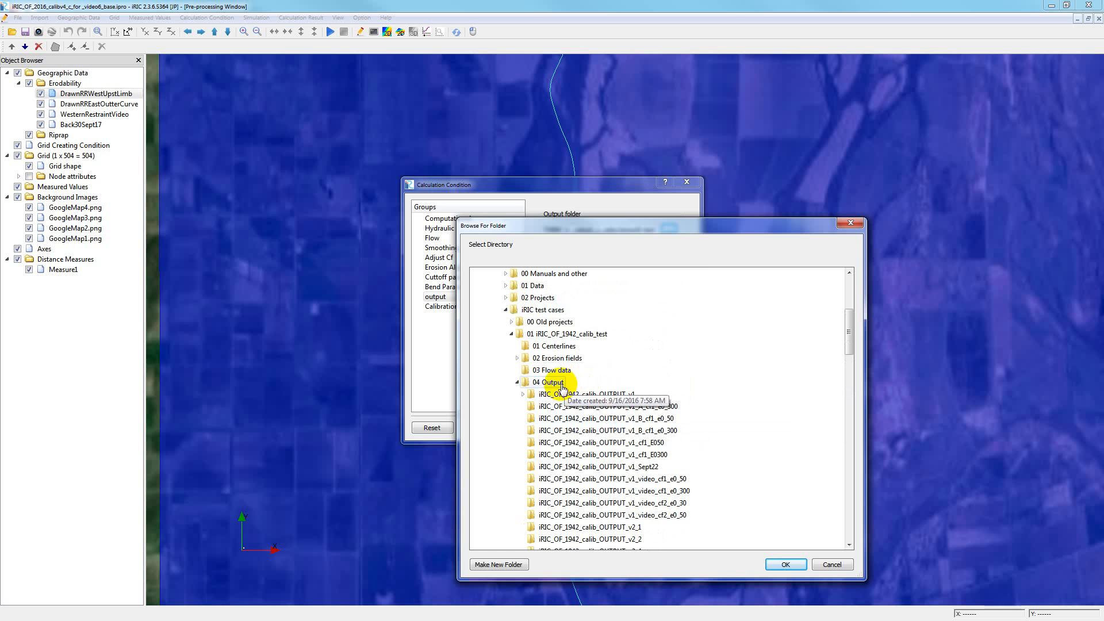
{"action": "right_click", "coordinate": [562, 387]}
{"action": "mouse_move", "coordinate": [677, 364]}
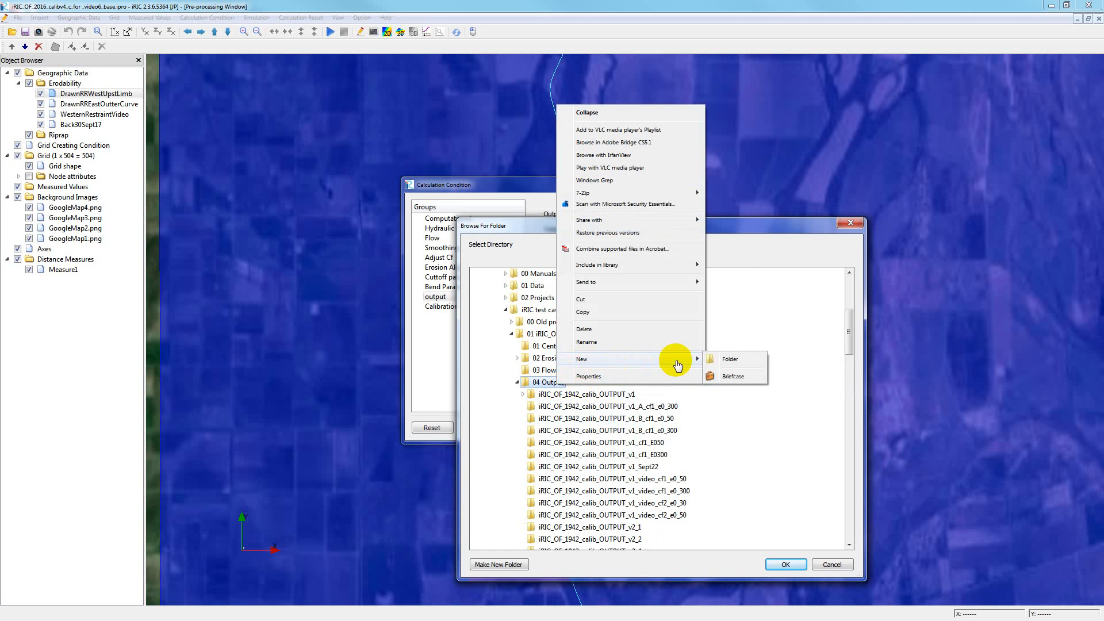
{"action": "left_click", "coordinate": [726, 359]}
{"action": "type", "text": "iRIC_OF_2016_calibv4_c_for_video6_v_video4"}
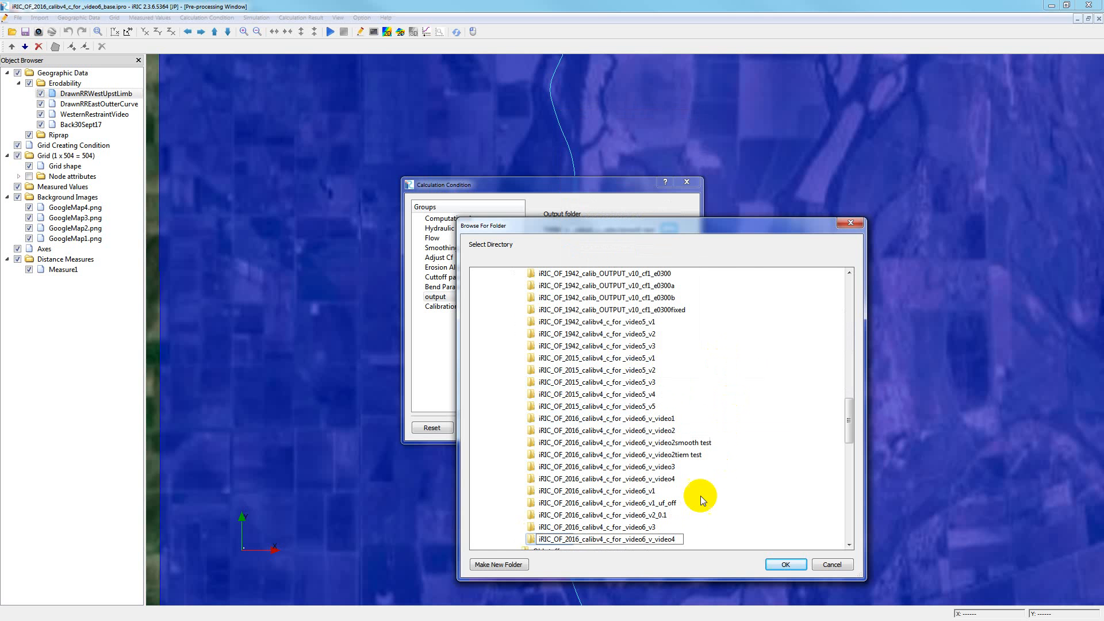
{"action": "left_click_drag", "start_coordinate": [677, 539], "coordinate": [671, 539]}
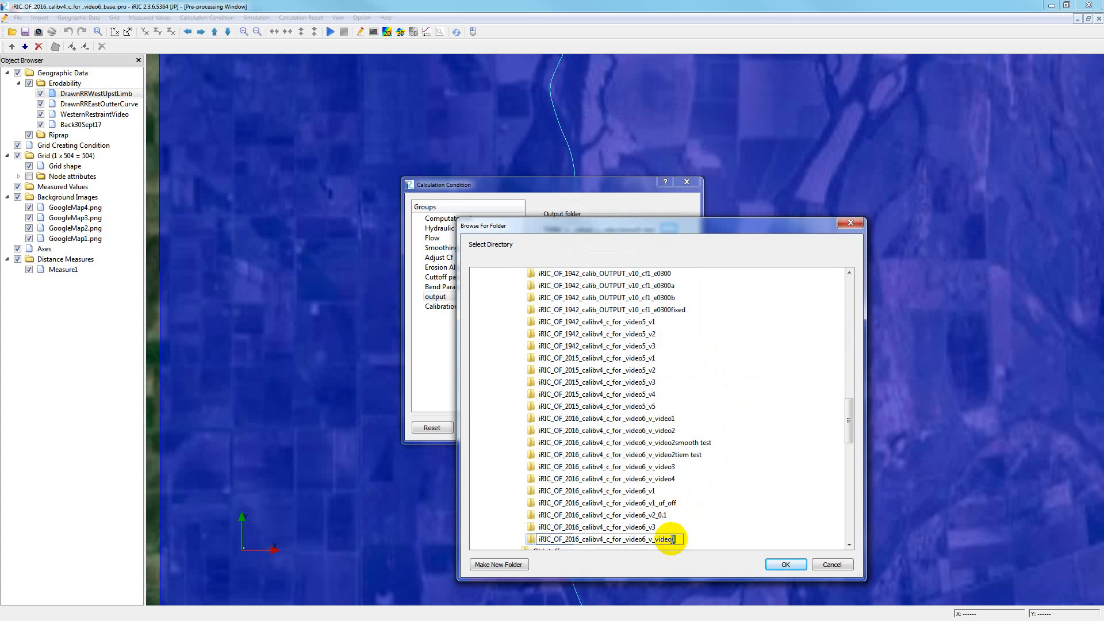
{"action": "type", "text": "5"}
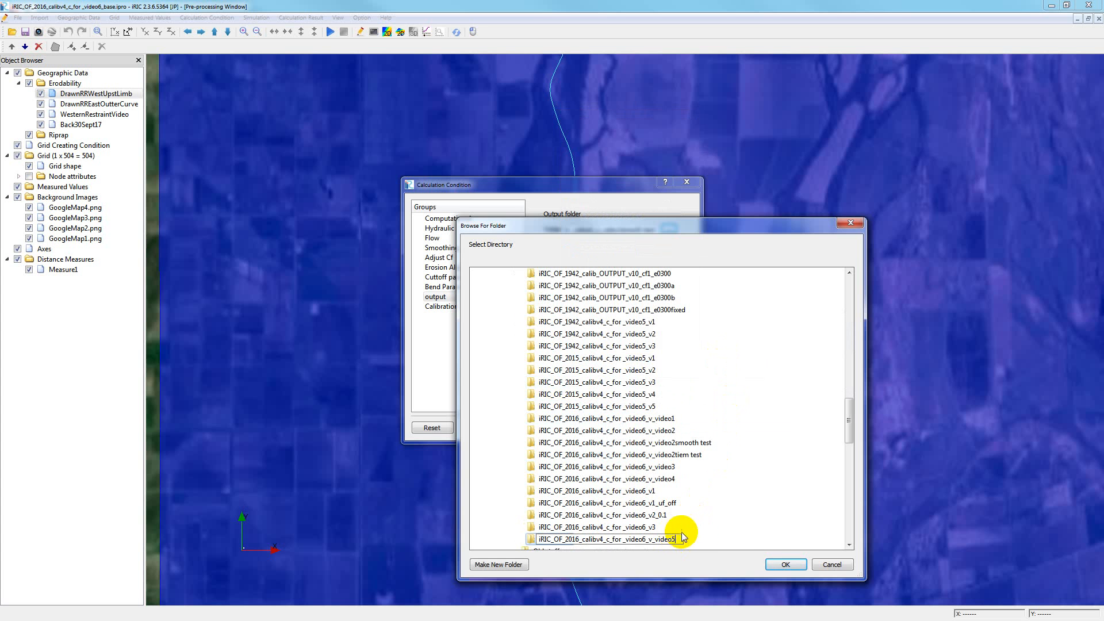
{"action": "left_click", "coordinate": [776, 565]}
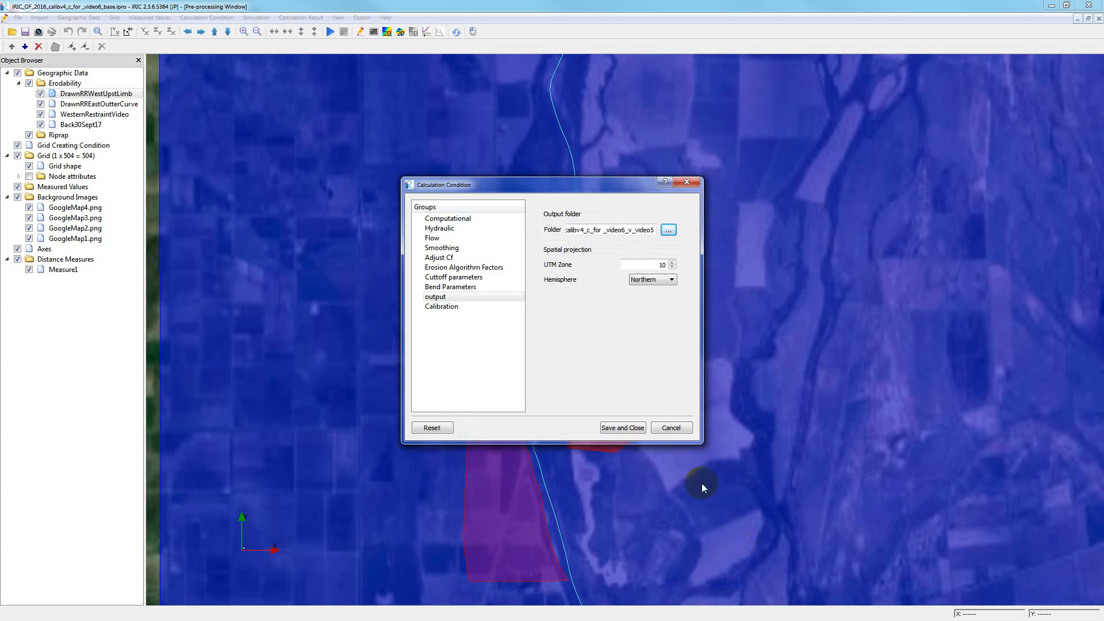
{"action": "left_click", "coordinate": [639, 427]}
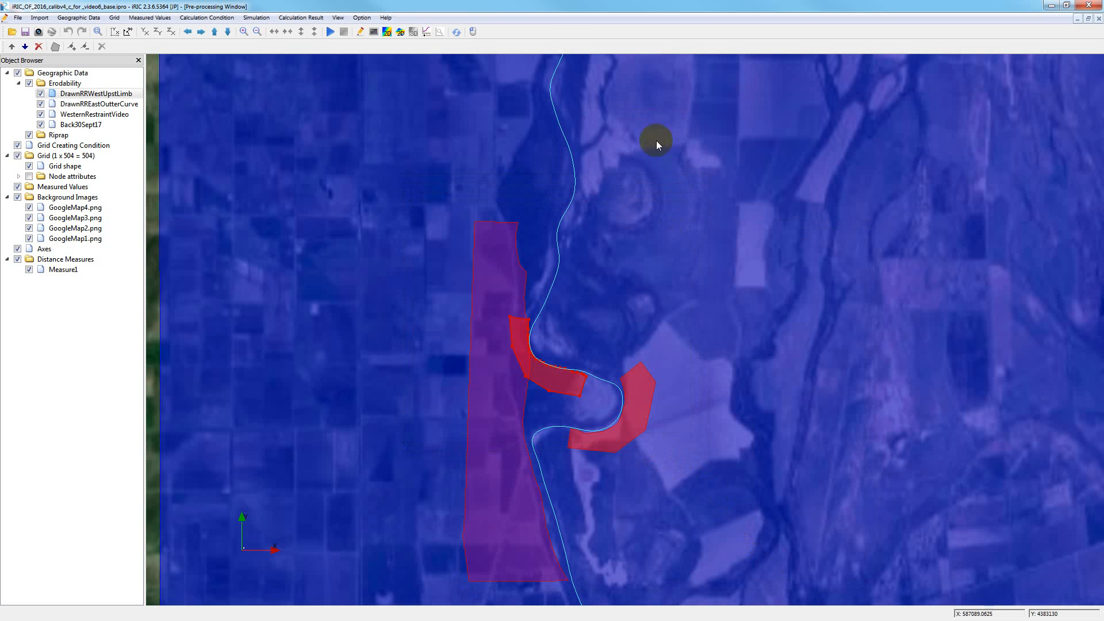
Run the solver with the new conditions, saving the project first
{"action": "left_click", "coordinate": [330, 32]}
{"action": "left_click", "coordinate": [626, 329]}
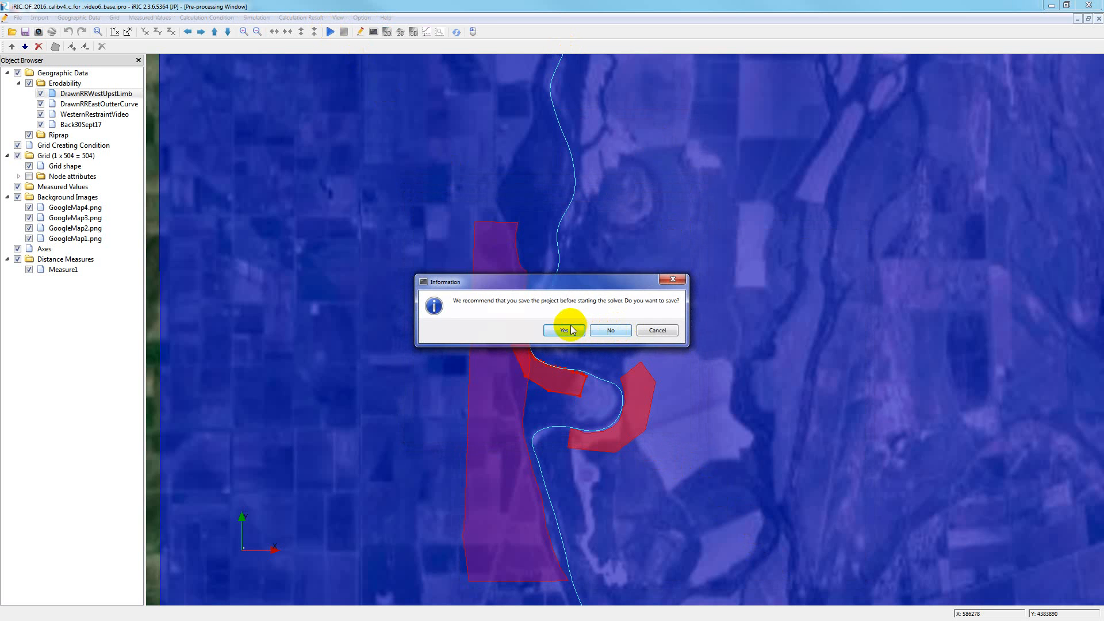
{"action": "left_click", "coordinate": [571, 329]}
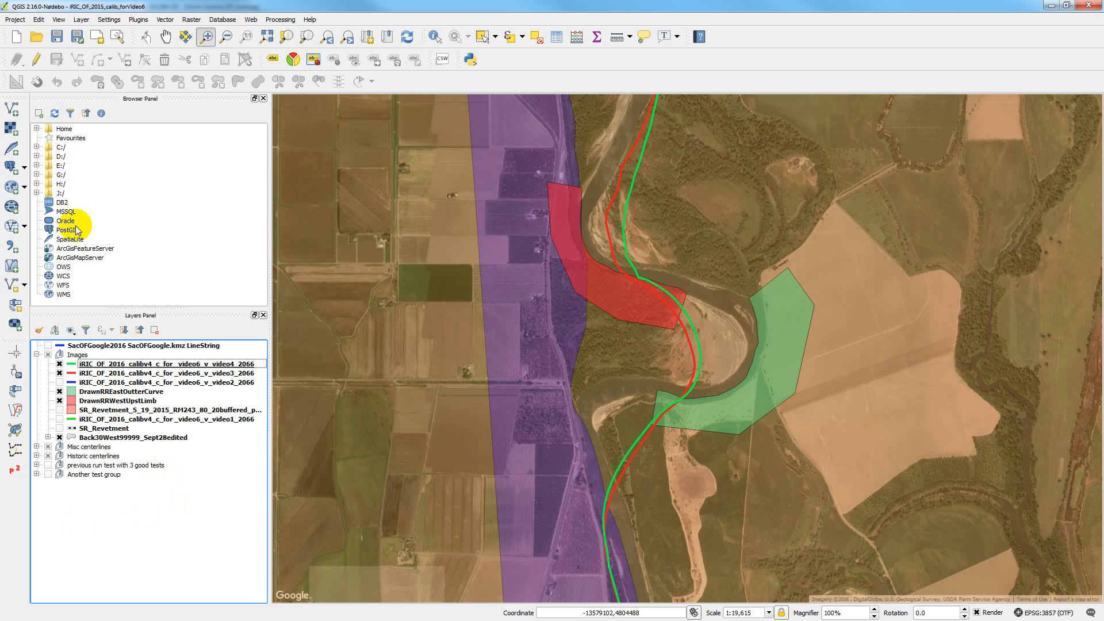
Start adding a vector layer, browse to the 04 Output folder and copy the iRIC_OF_2016_calibv4_c_for _video6_v_video5 folder's name
{"action": "left_click", "coordinate": [21, 112]}
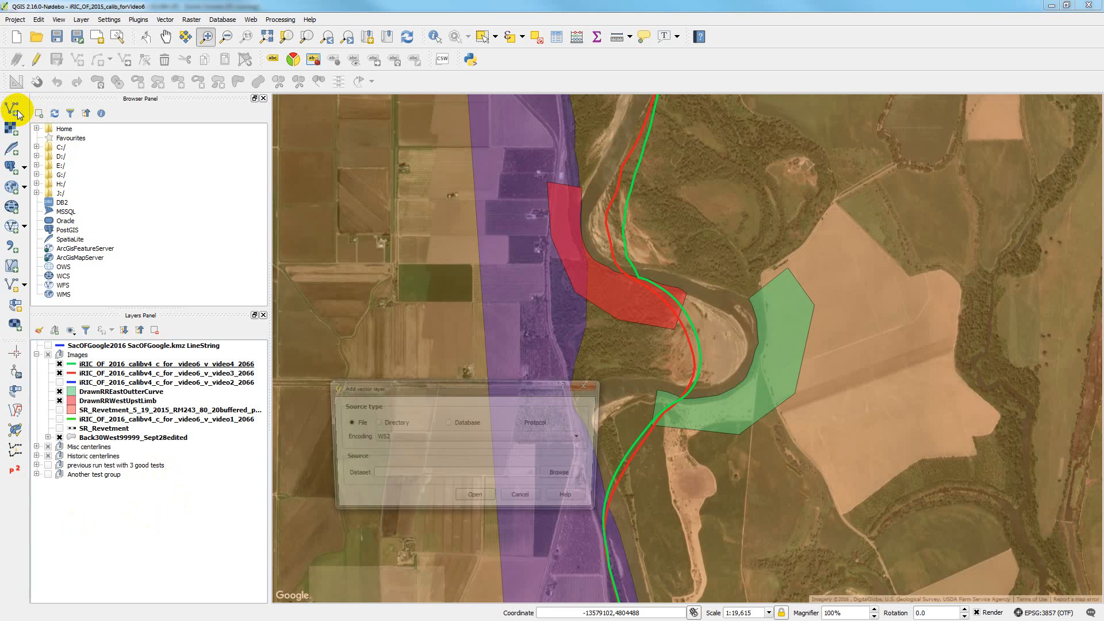
{"action": "left_click", "coordinate": [564, 475]}
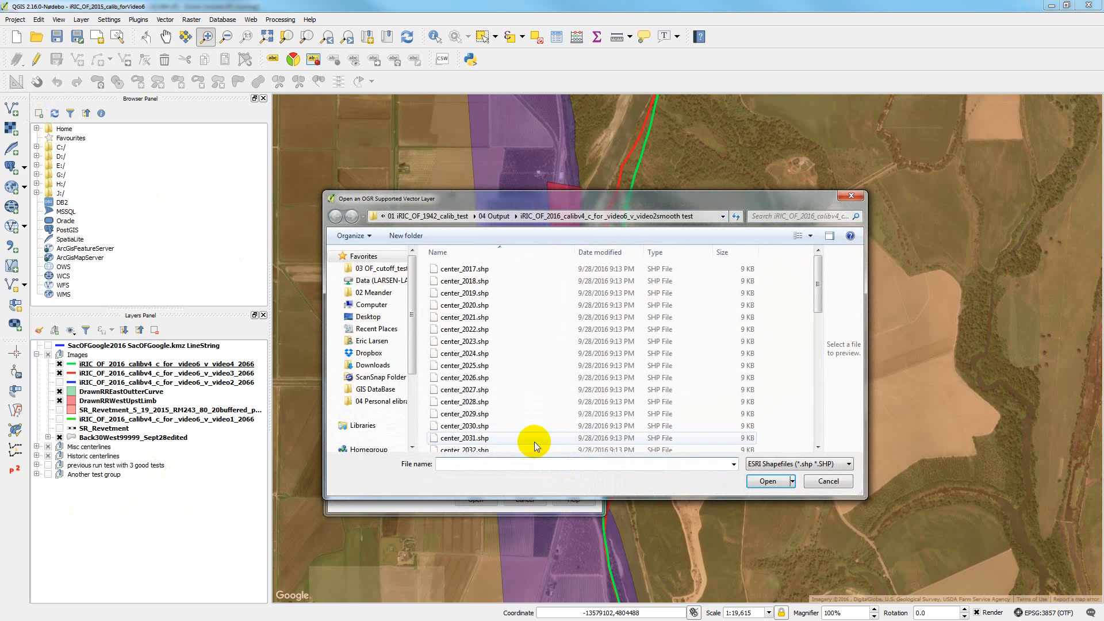
{"action": "left_click", "coordinate": [499, 217]}
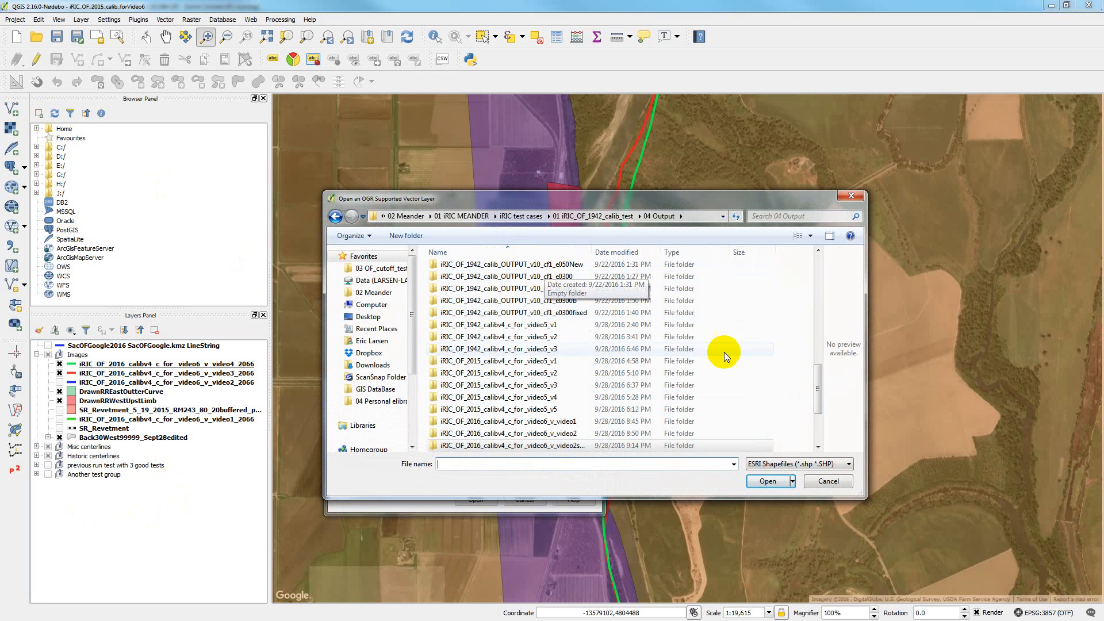
{"action": "left_click_drag", "start_coordinate": [819, 378], "coordinate": [814, 460]}
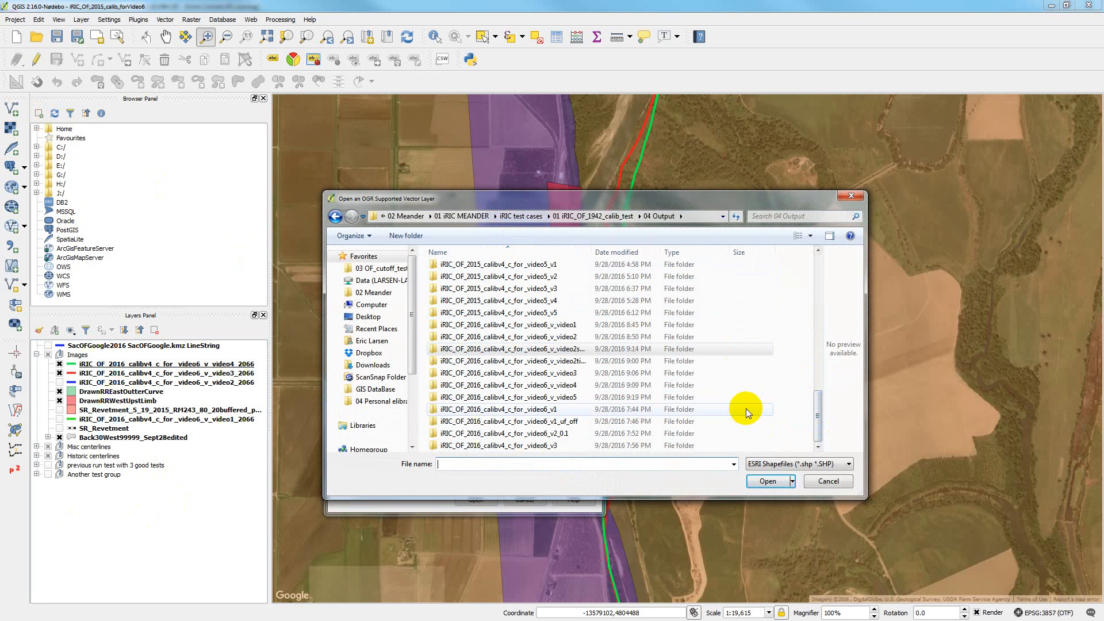
{"action": "left_click", "coordinate": [566, 400]}
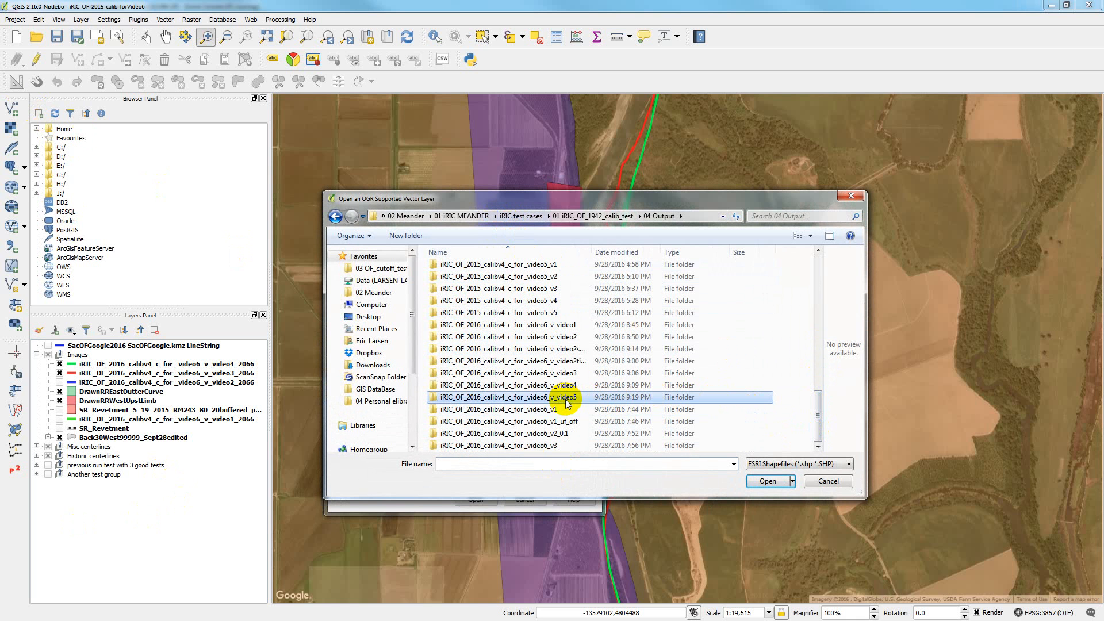
{"action": "left_click", "coordinate": [566, 400]}
{"action": "key", "text": "ctrl+c"}
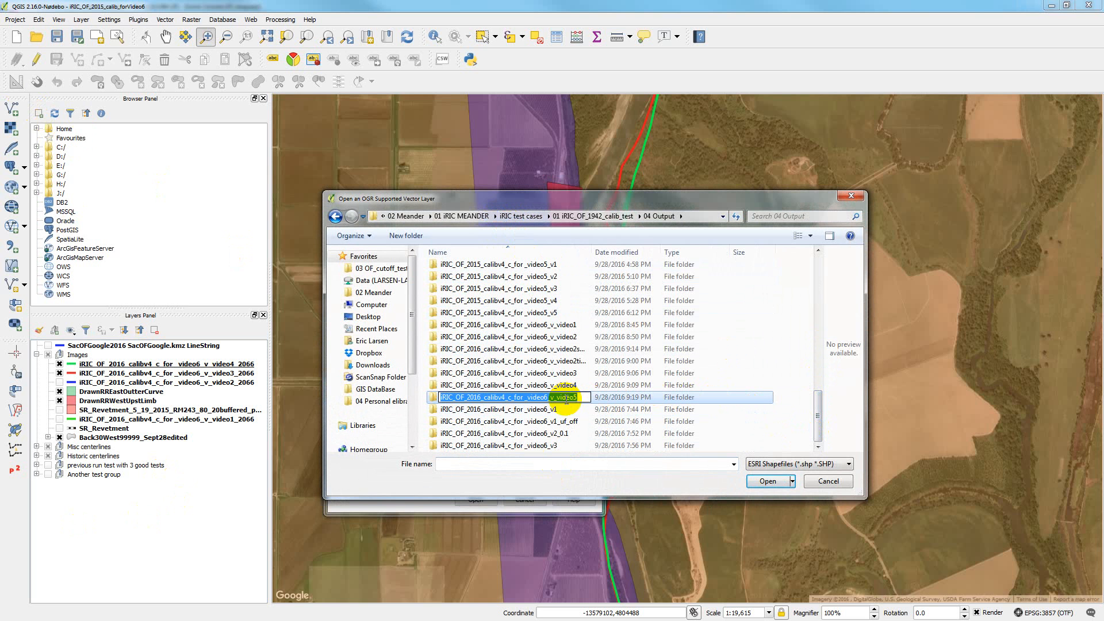
Add center_2066.shp from the iRIC_OF_2016_calibv4_c_for _video6_v_video5 folder as a vector layer
{"action": "double_click", "coordinate": [431, 399]}
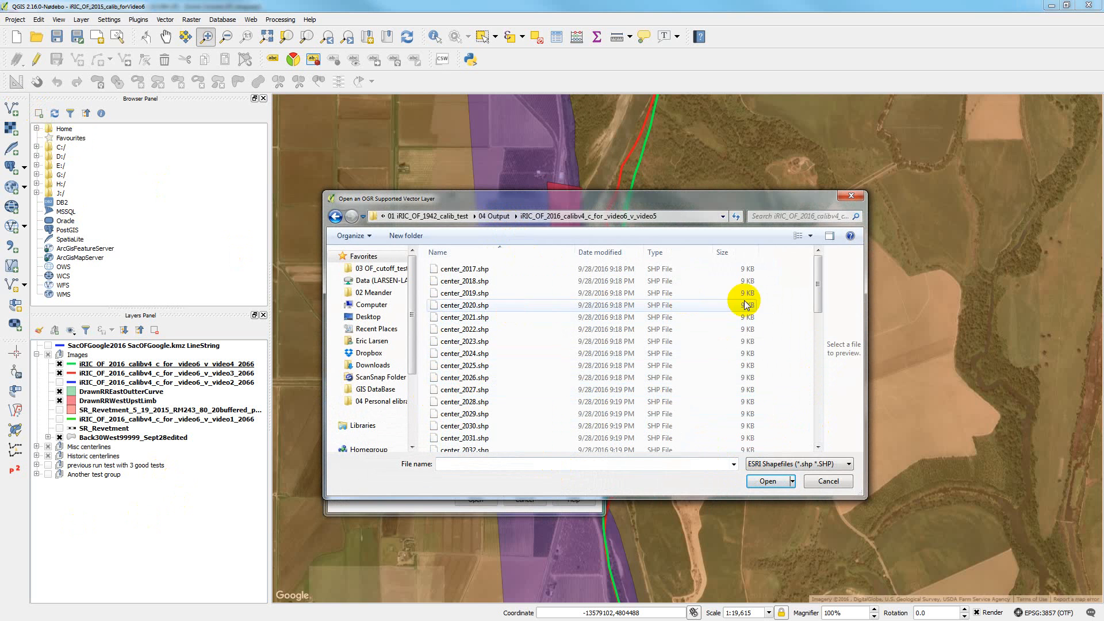
{"action": "left_click_drag", "start_coordinate": [819, 284], "coordinate": [821, 485]}
{"action": "left_click", "coordinate": [481, 446]}
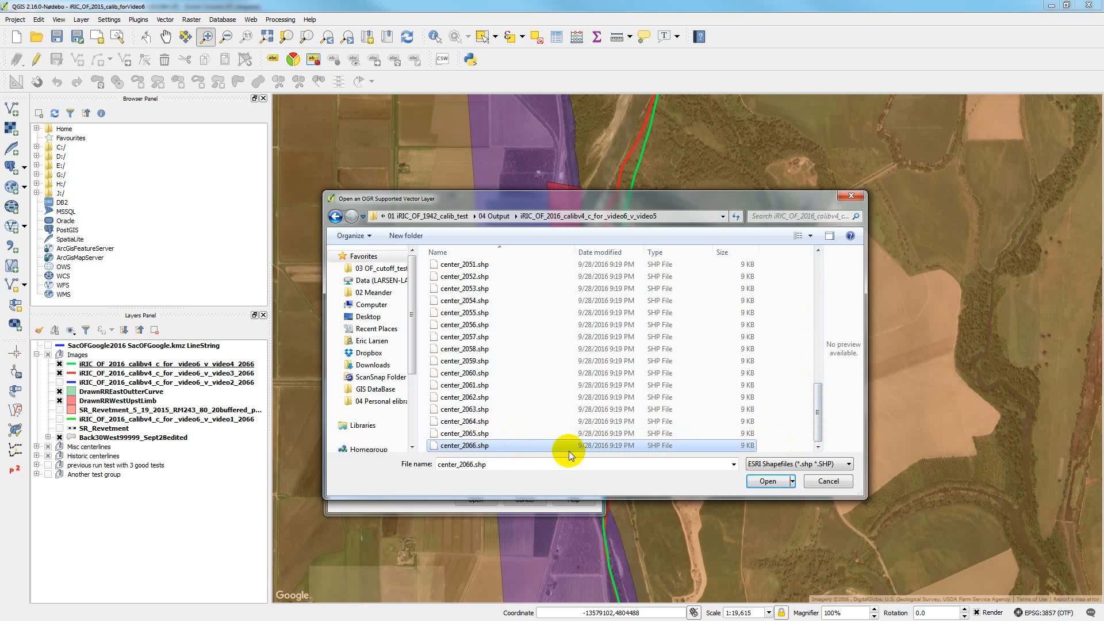
{"action": "left_click", "coordinate": [768, 481]}
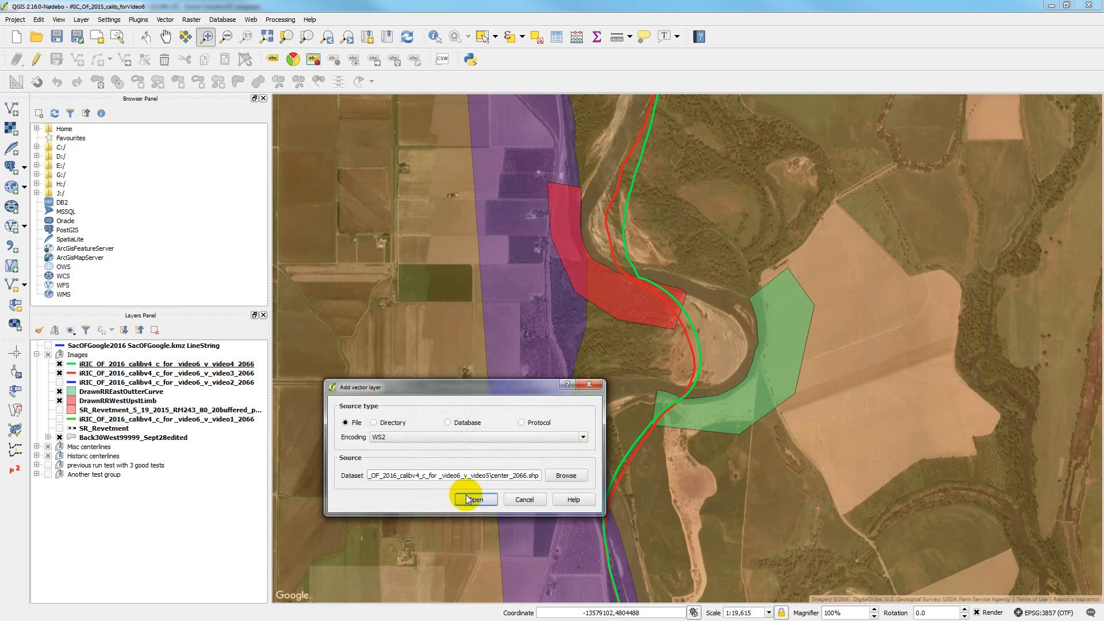
{"action": "left_click", "coordinate": [466, 498]}
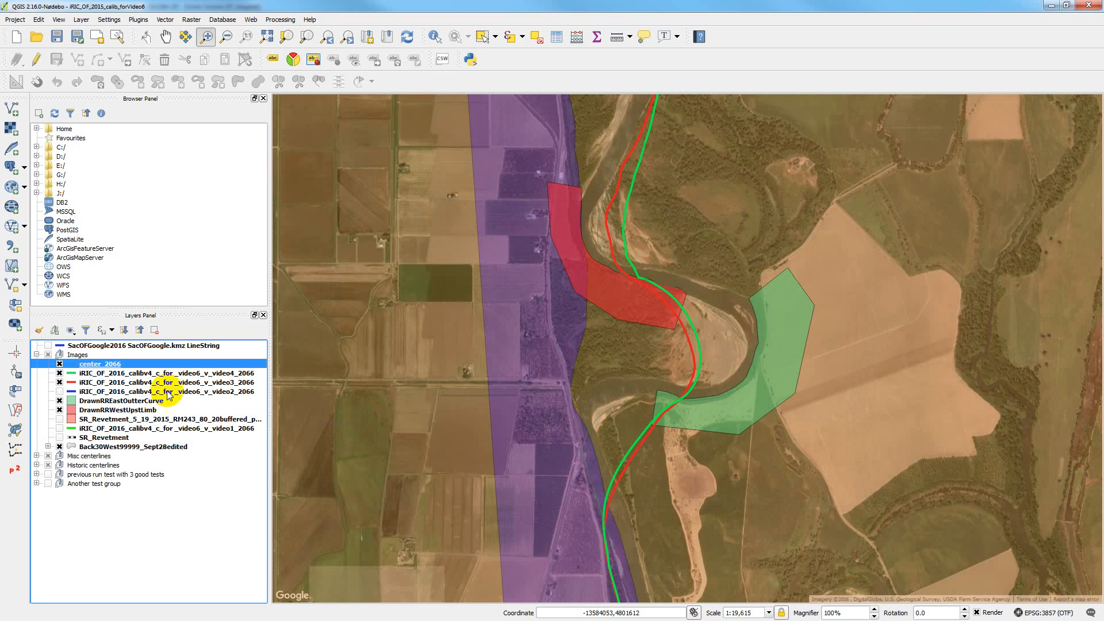
Rename the center_2066 layer iRIC_OF_2016_calibv4_c_for _video6_v_video5_2066, using the copied folder name as prefix
{"action": "right_click", "coordinate": [90, 366]}
{"action": "left_click", "coordinate": [116, 538]}
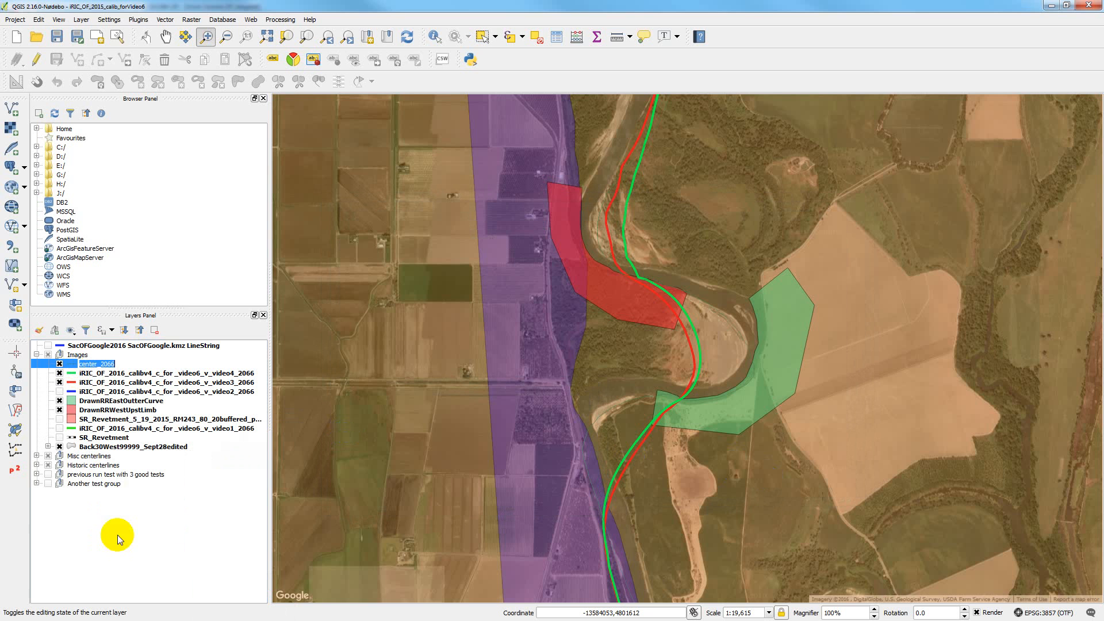
{"action": "left_click_drag", "start_coordinate": [98, 364], "coordinate": [73, 364]}
{"action": "key", "text": "ctrl+v"}
{"action": "left_click", "coordinate": [172, 482]}
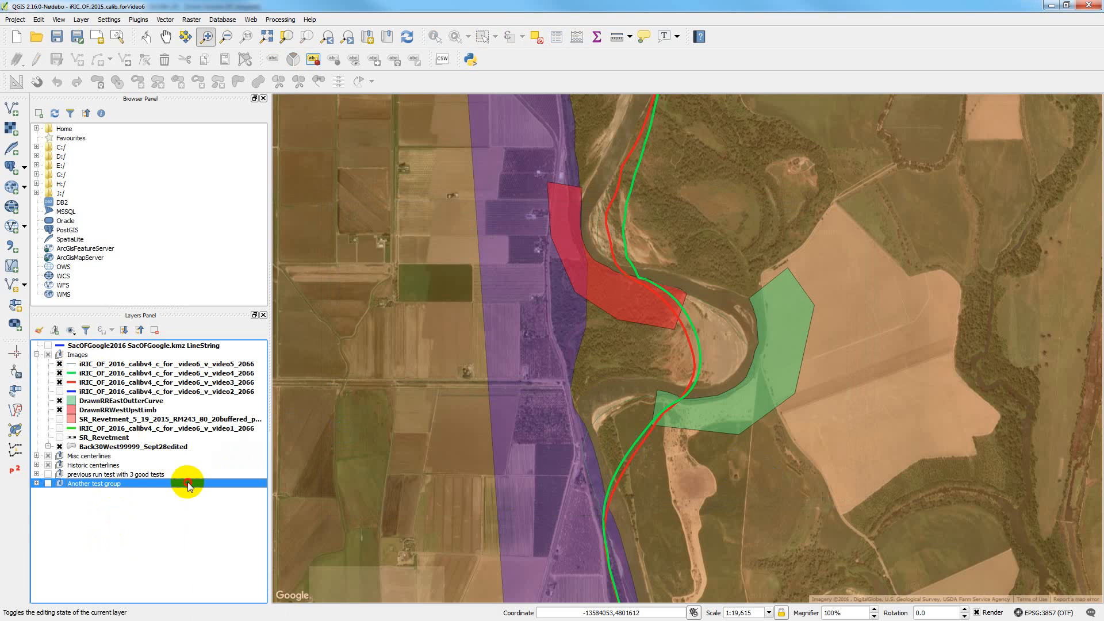
Style the video5_2066 centerline with the Channel line symbol and color it yellow
{"action": "right_click", "coordinate": [159, 366]}
{"action": "left_click", "coordinate": [181, 516]}
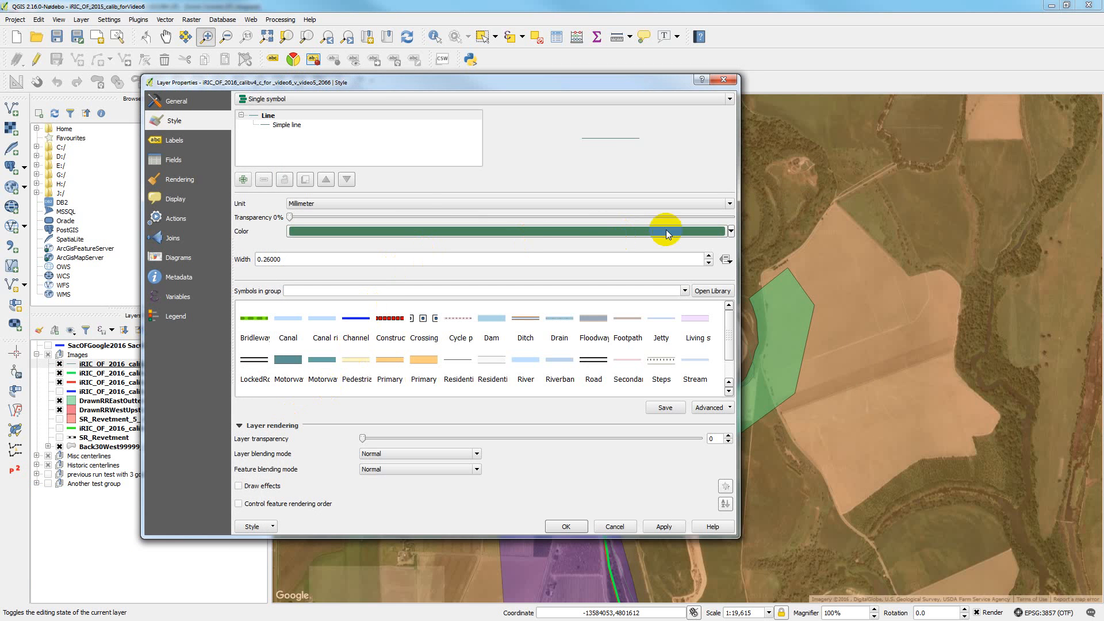
{"action": "left_click", "coordinate": [357, 319]}
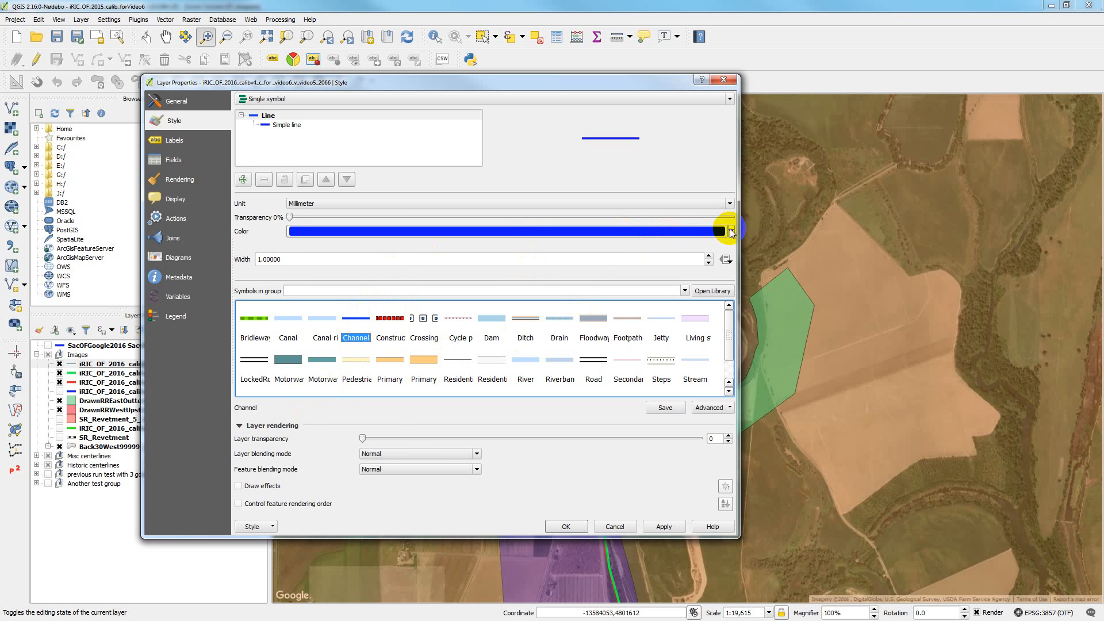
{"action": "left_click", "coordinate": [730, 232]}
{"action": "left_click", "coordinate": [369, 253]}
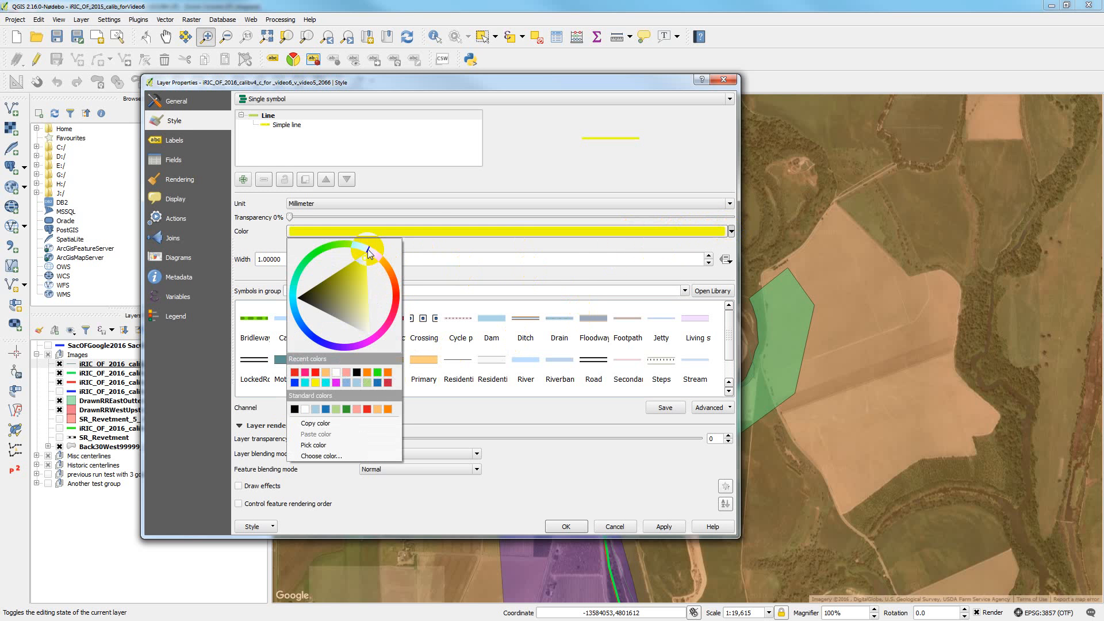
{"action": "left_click", "coordinate": [567, 523]}
{"action": "left_click", "coordinate": [574, 524]}
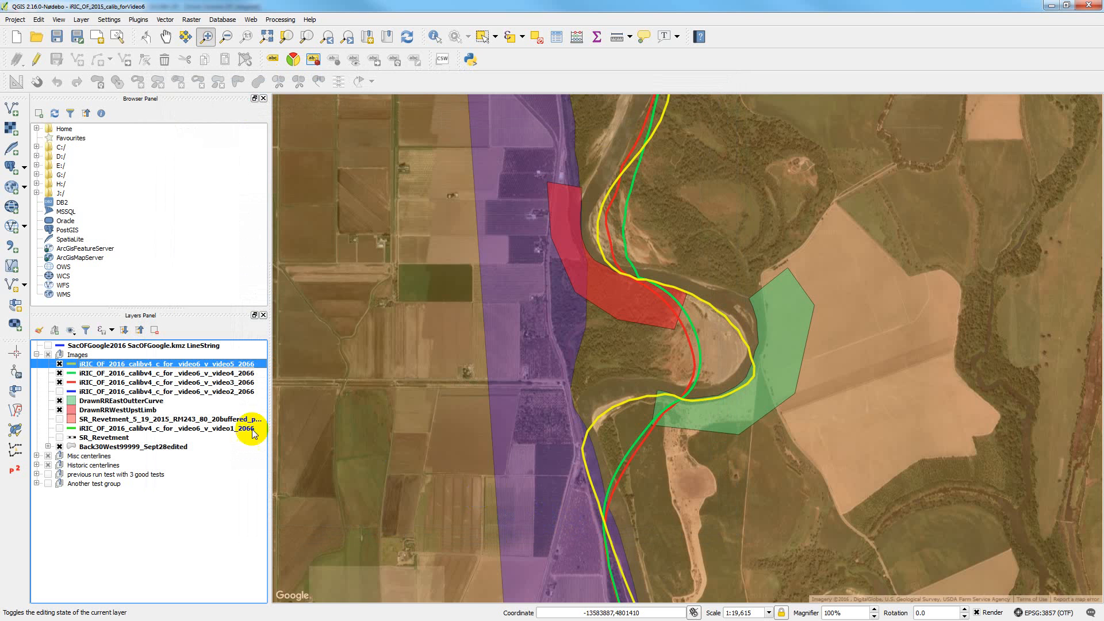
Hide the video3_2066 and video4_2066 centerlines, leaving only the video5_2066 centerline shown with the revetment polygons
{"action": "left_click", "coordinate": [60, 383]}
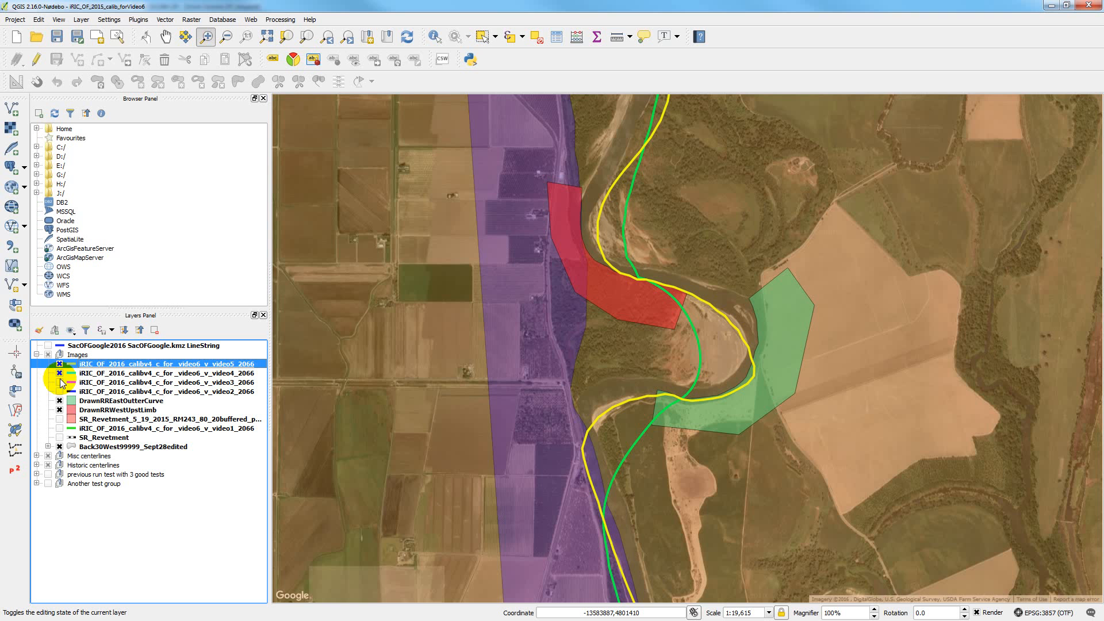
{"action": "left_click", "coordinate": [60, 373]}
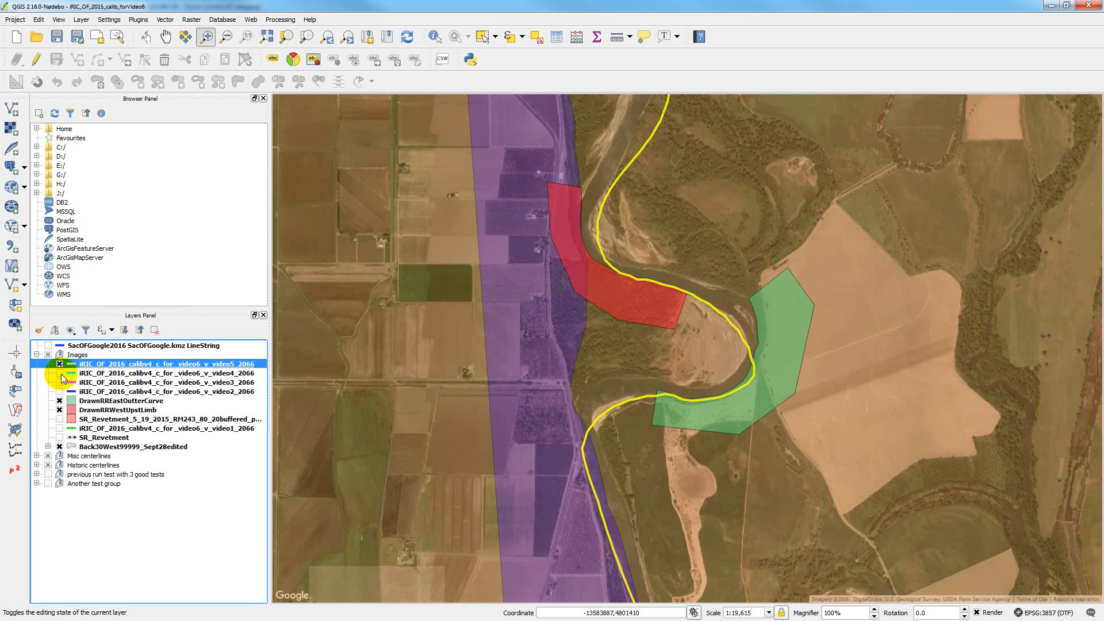
Switch back to iRIC, dismiss the solver-finished message and open the 2D post-processing window
{"action": "left_click", "coordinate": [1051, 5]}
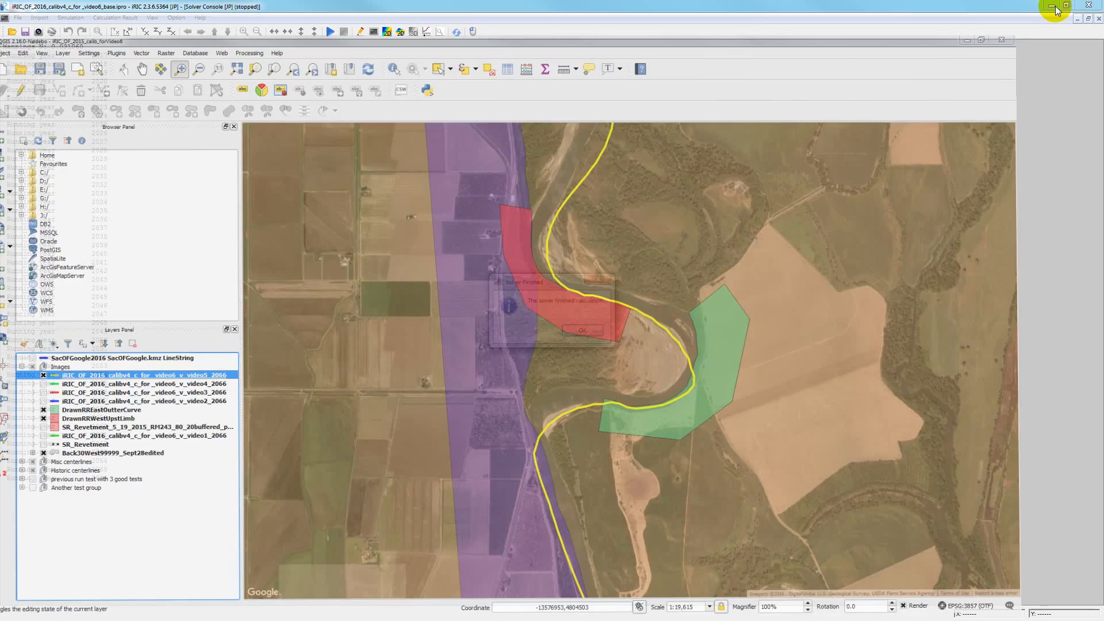
{"action": "left_click", "coordinate": [588, 329]}
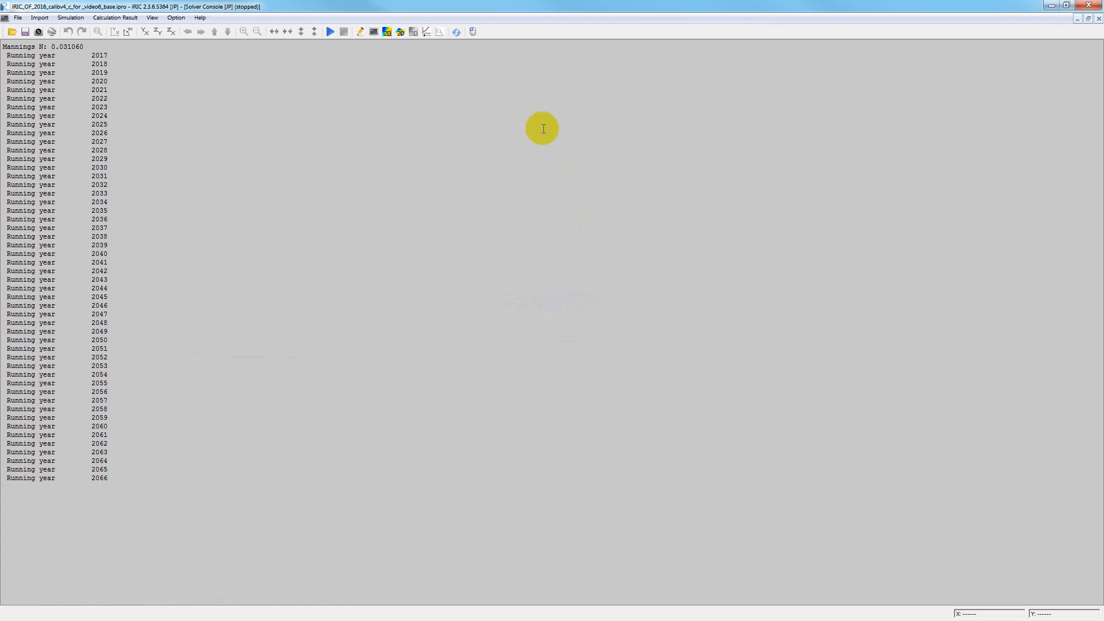
{"action": "left_click", "coordinate": [387, 32]}
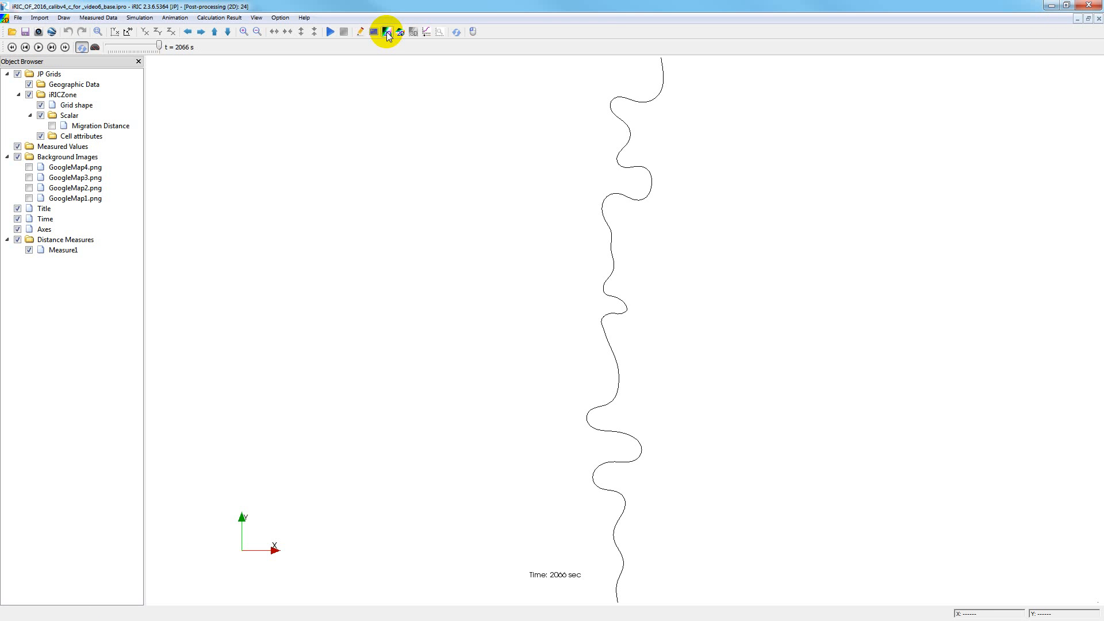